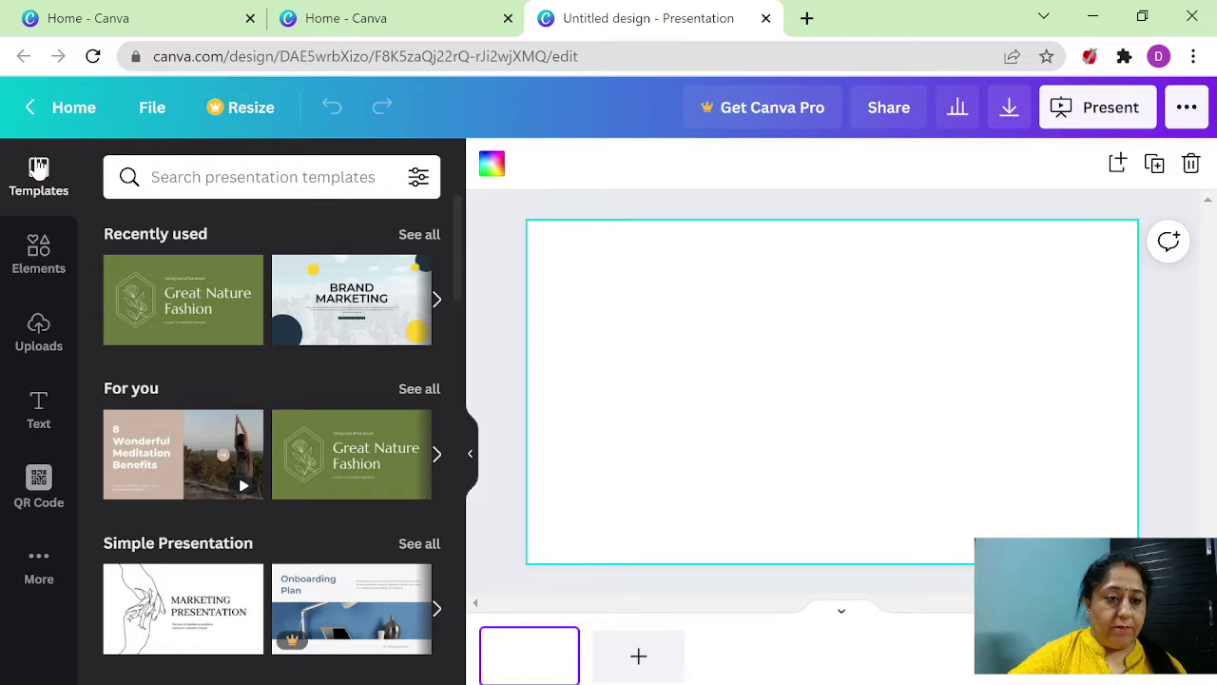
- Find the Beige Brown Abstract Organic Class Syllabus template and open its ten-page list
click(176, 187)
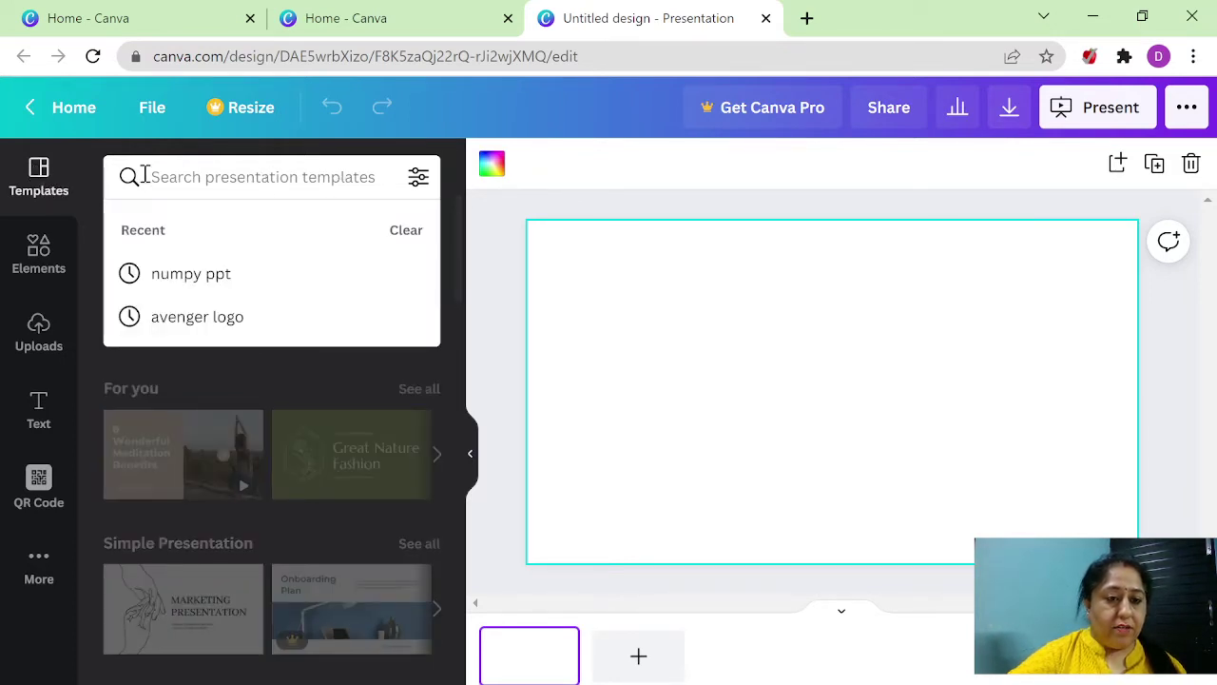
click(90, 183)
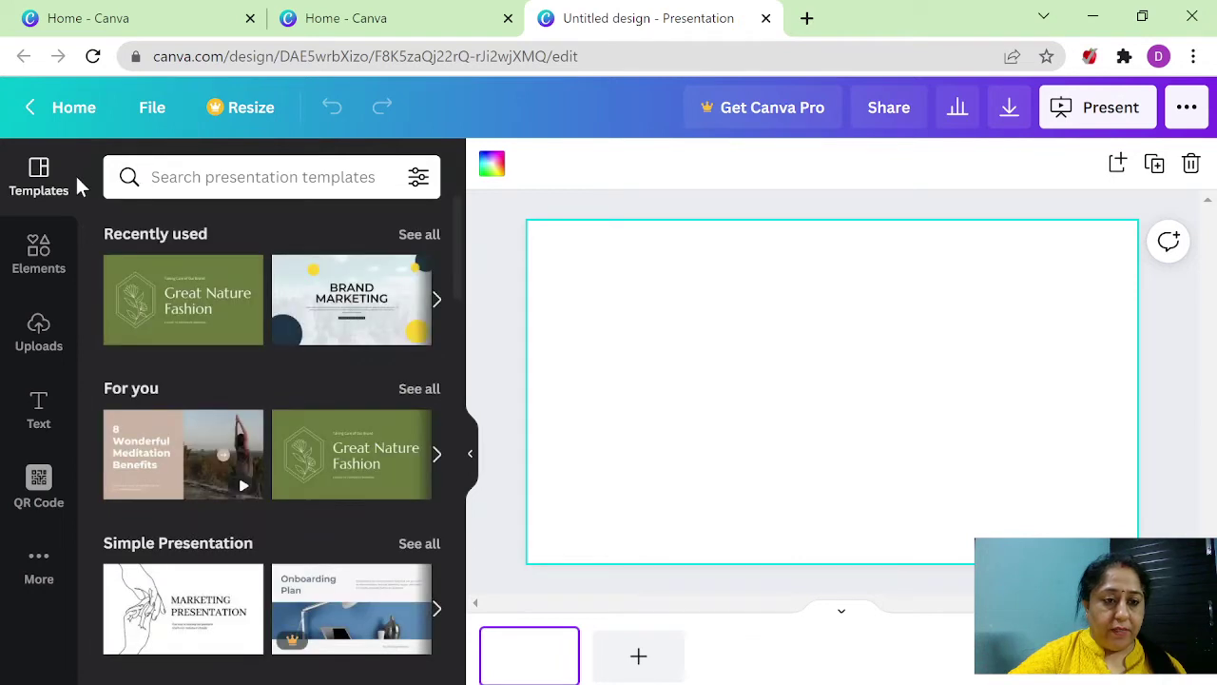
scroll(265, 328, down, 3)
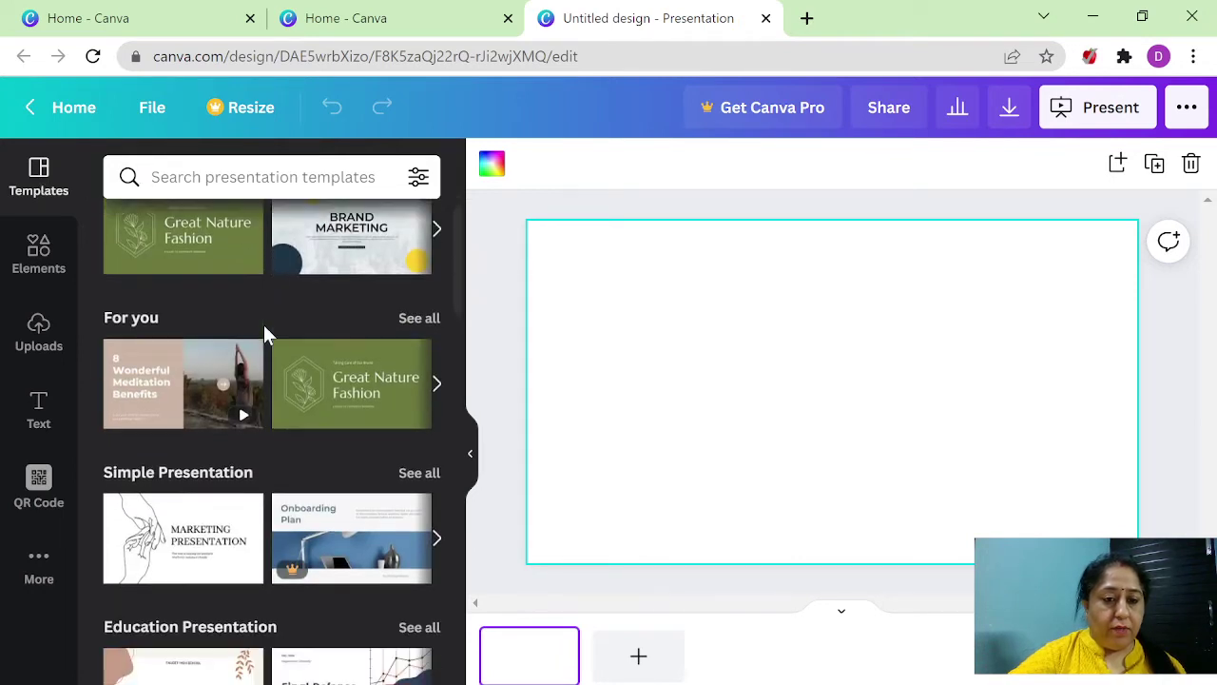
scroll(266, 328, down, 3)
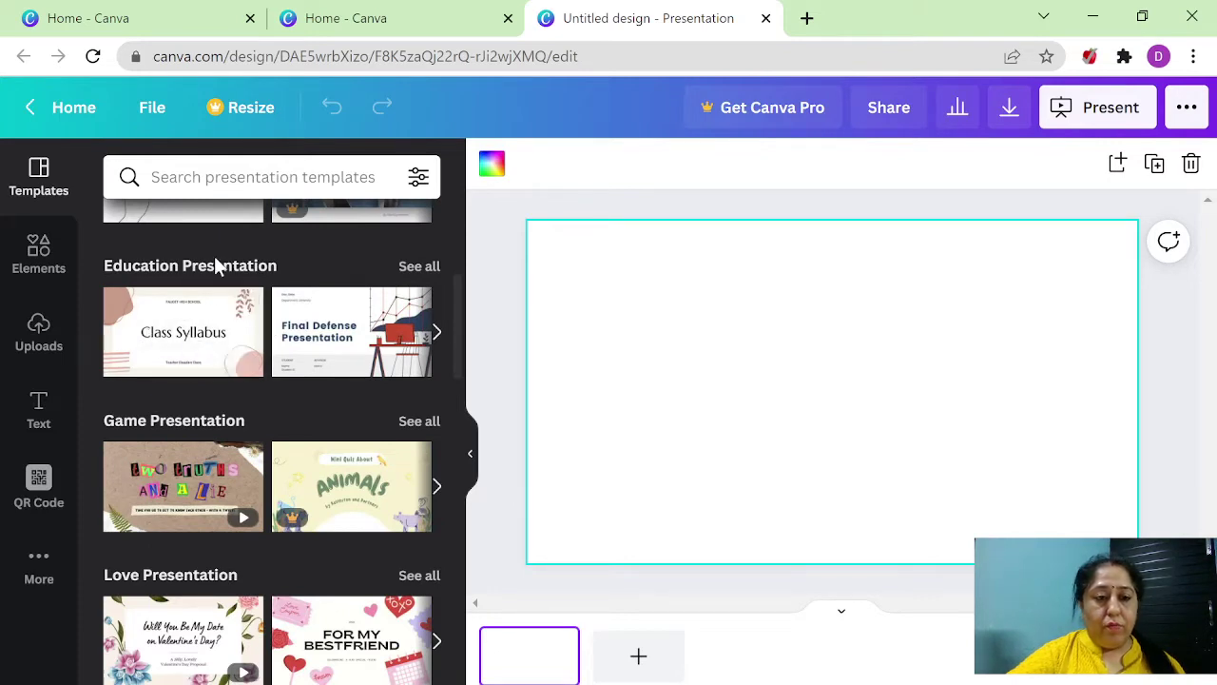
mouse_move(190, 343)
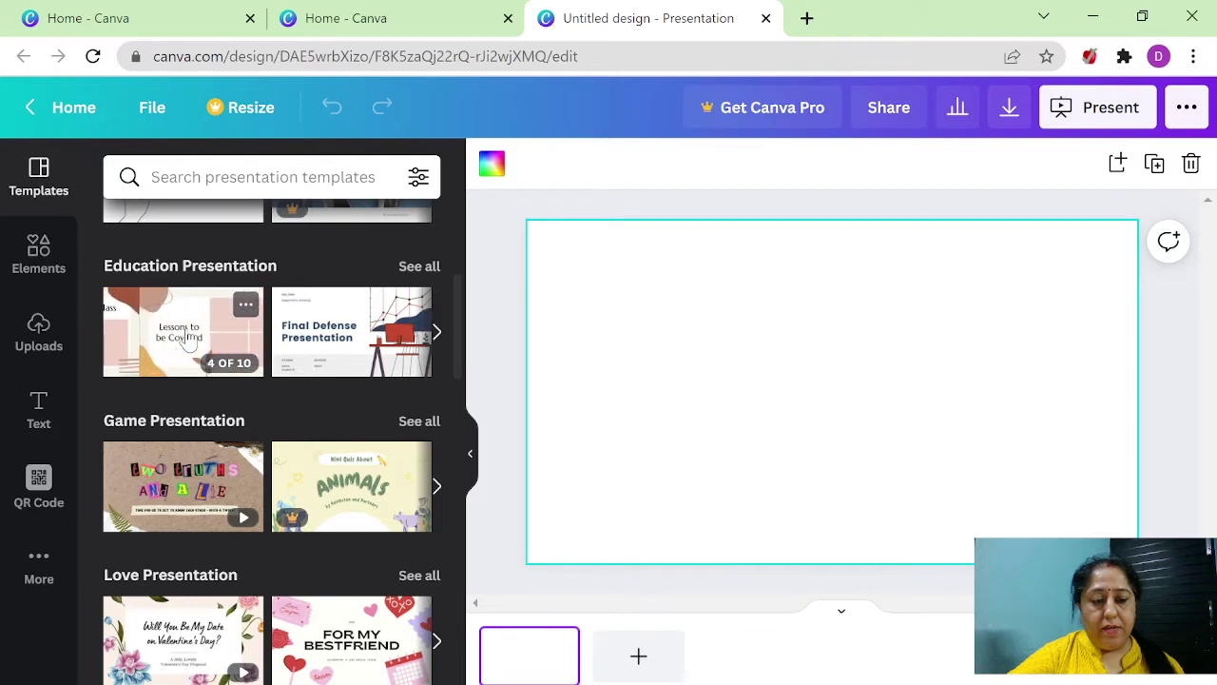
click(188, 337)
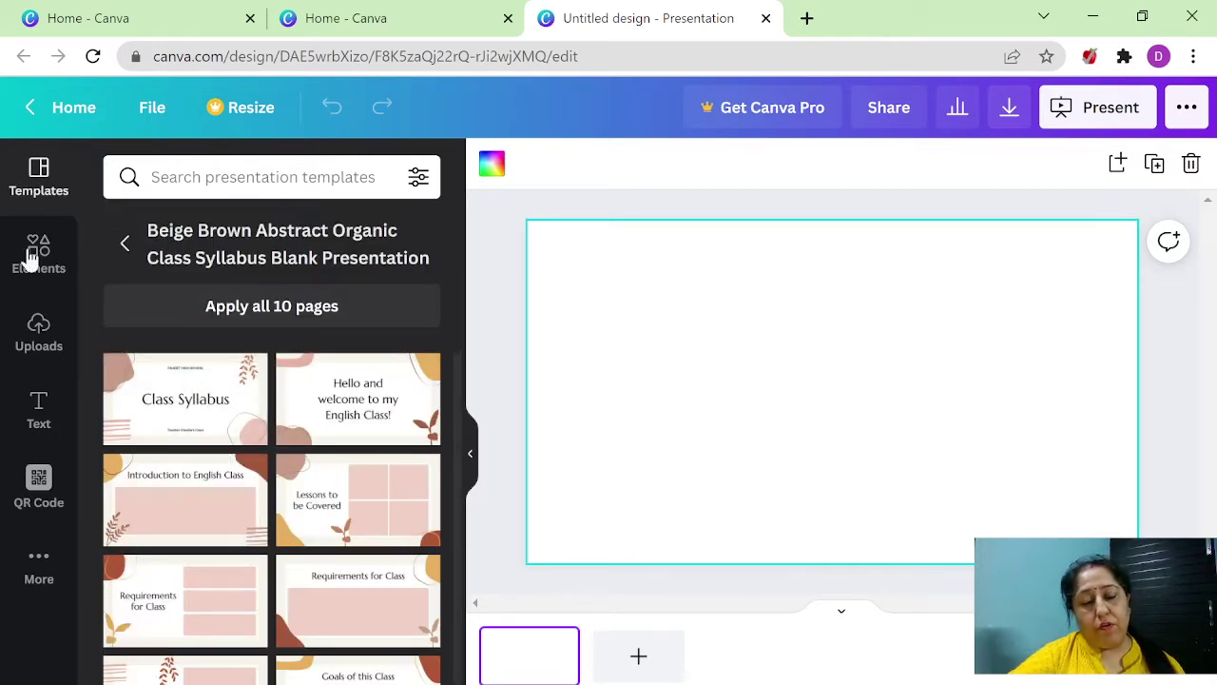
scroll(231, 628, down, 1)
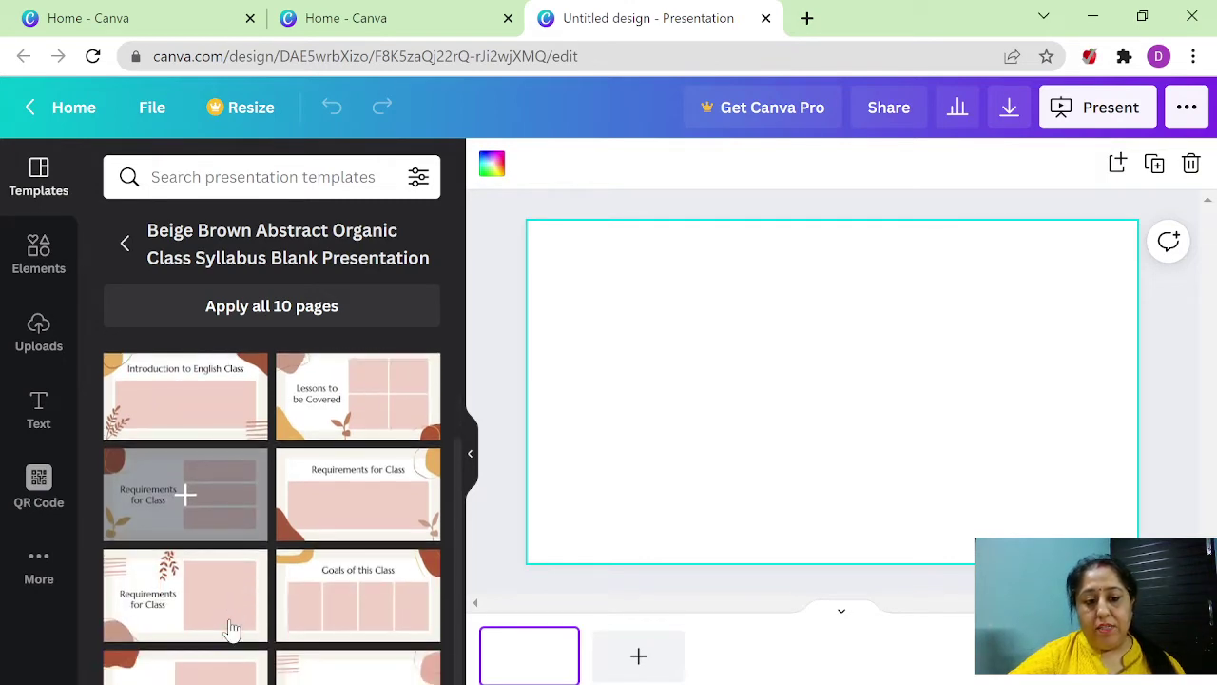
scroll(231, 627, up, 1)
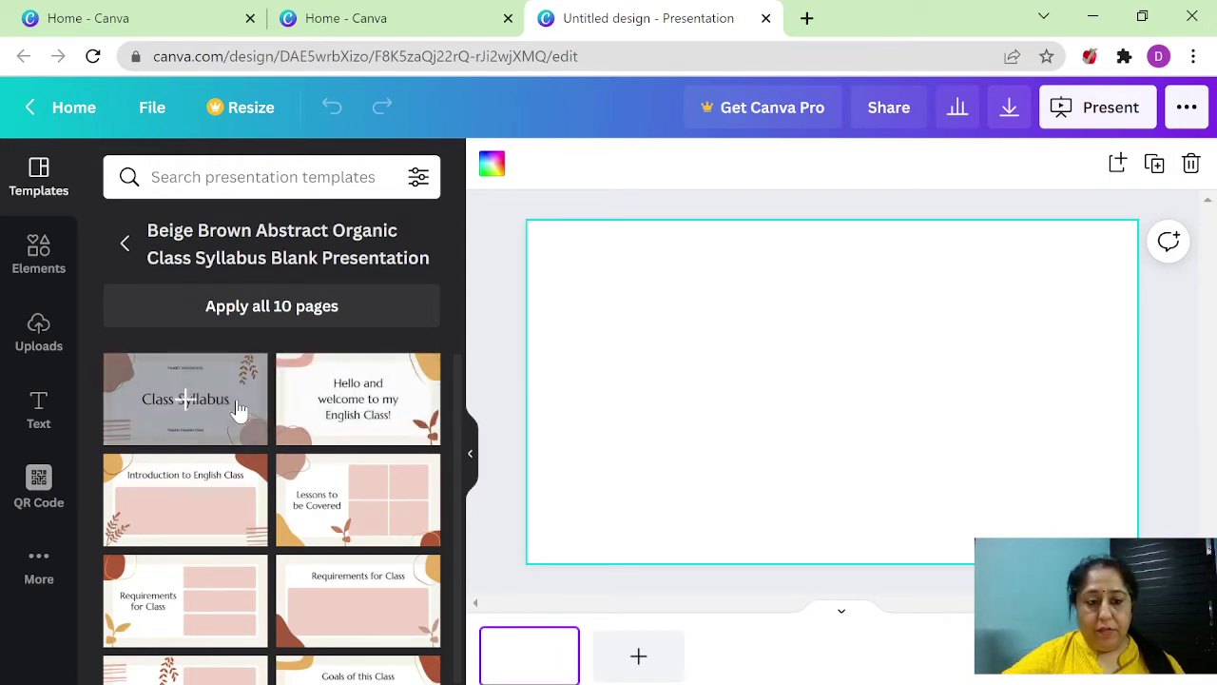
- Apply the Class Syllabus title design, add welcome and Requirements for Class pages, then a fourth page
click(183, 403)
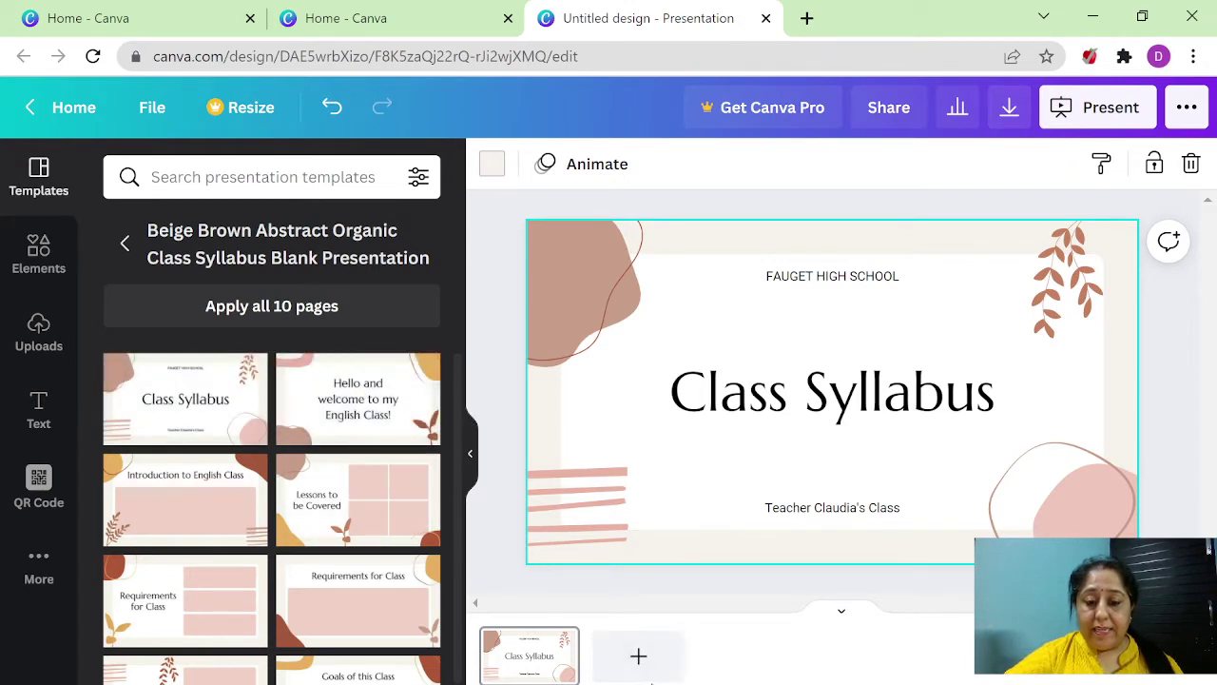
click(654, 674)
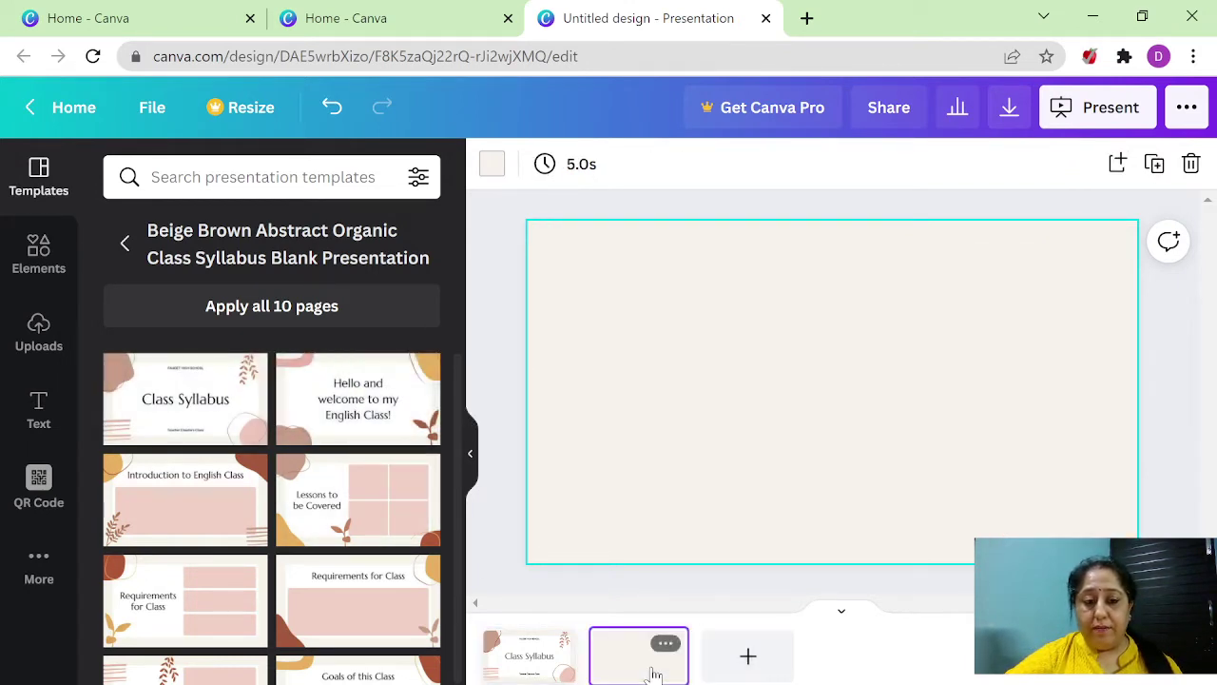
click(361, 427)
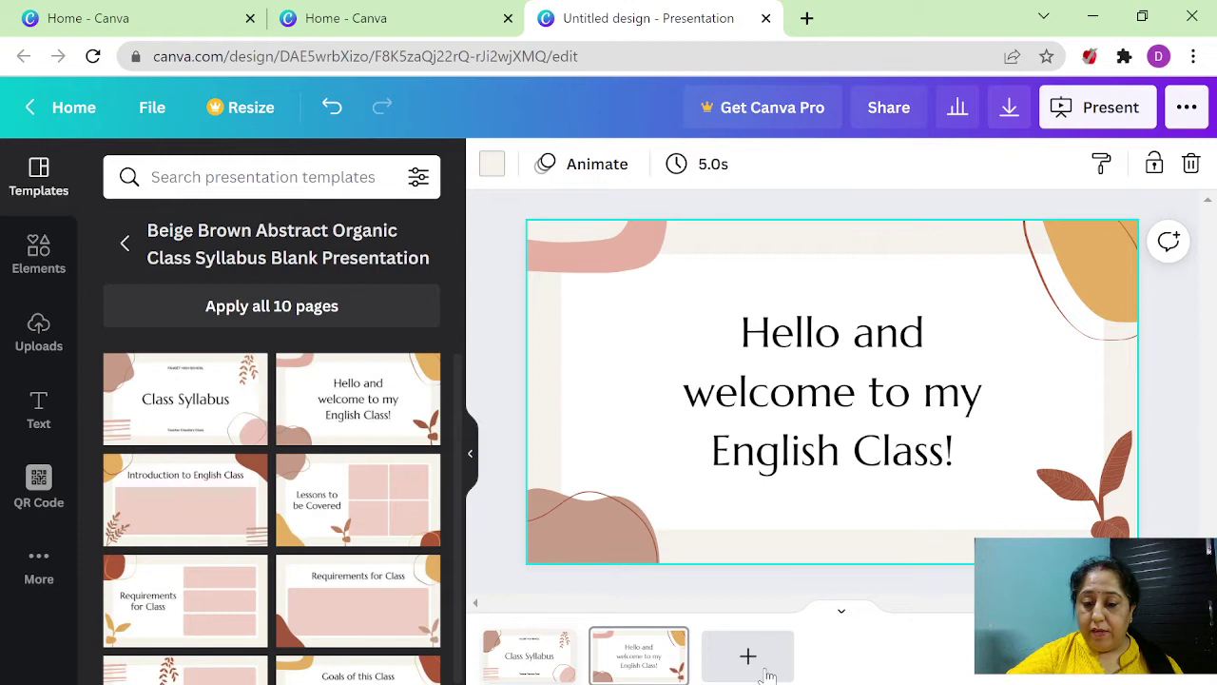
click(768, 675)
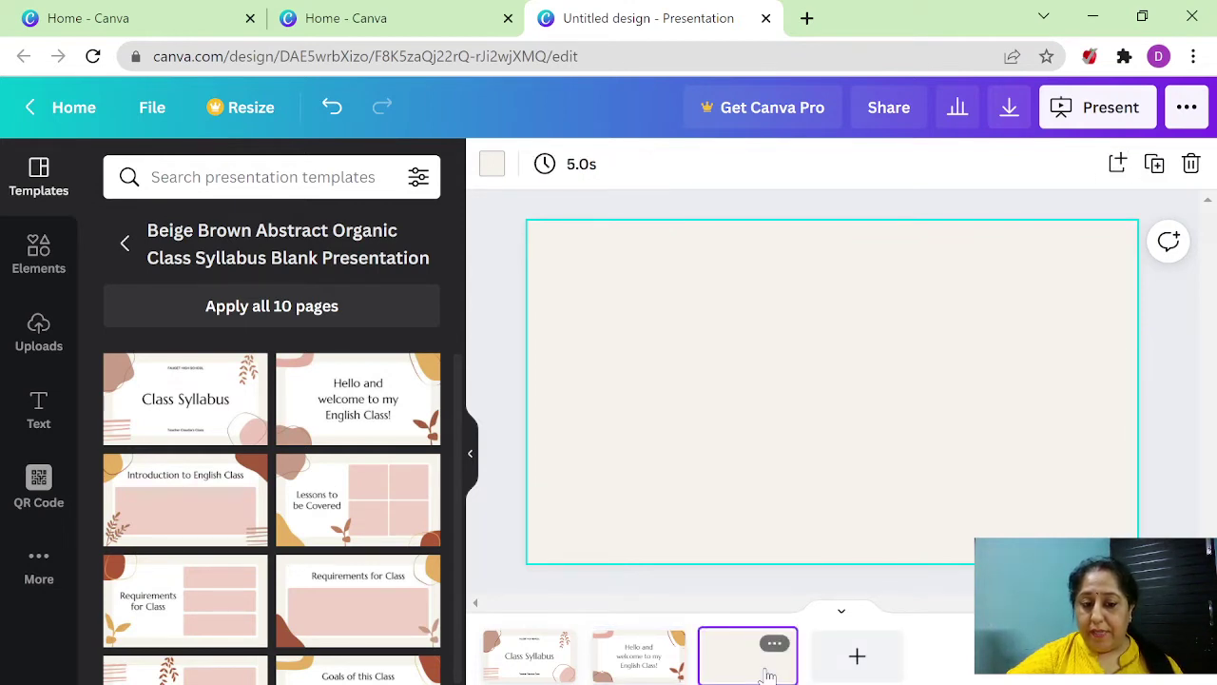
scroll(400, 494, down, 1)
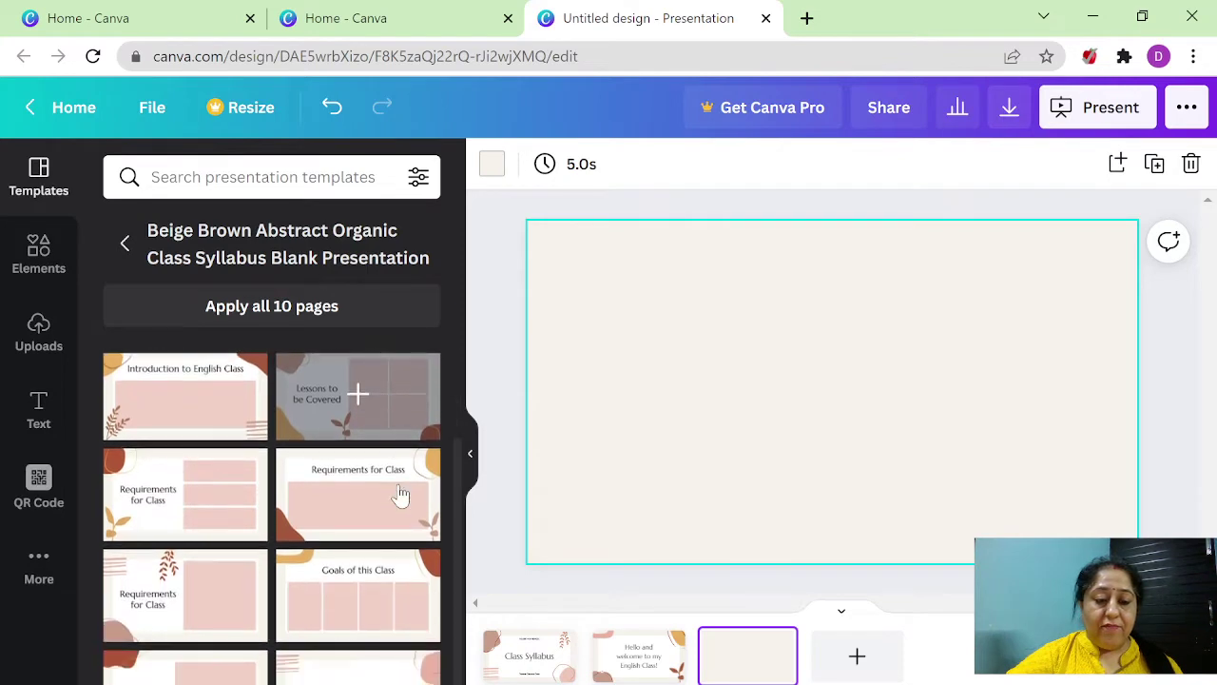
click(230, 520)
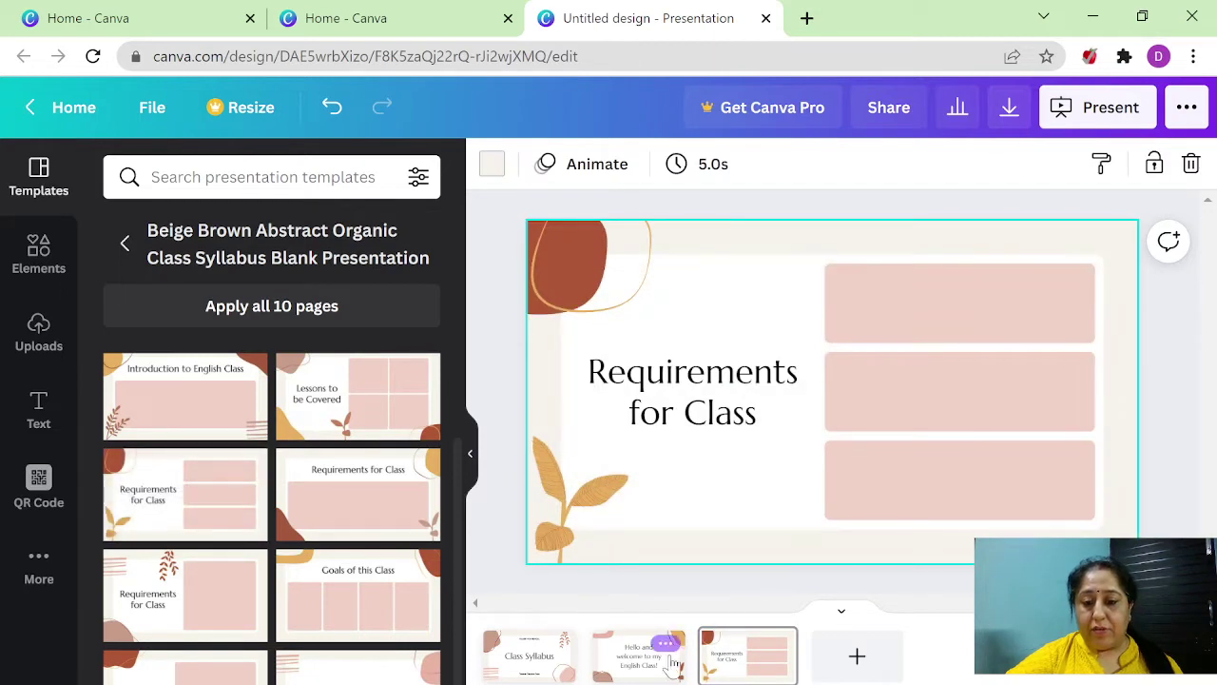
click(855, 661)
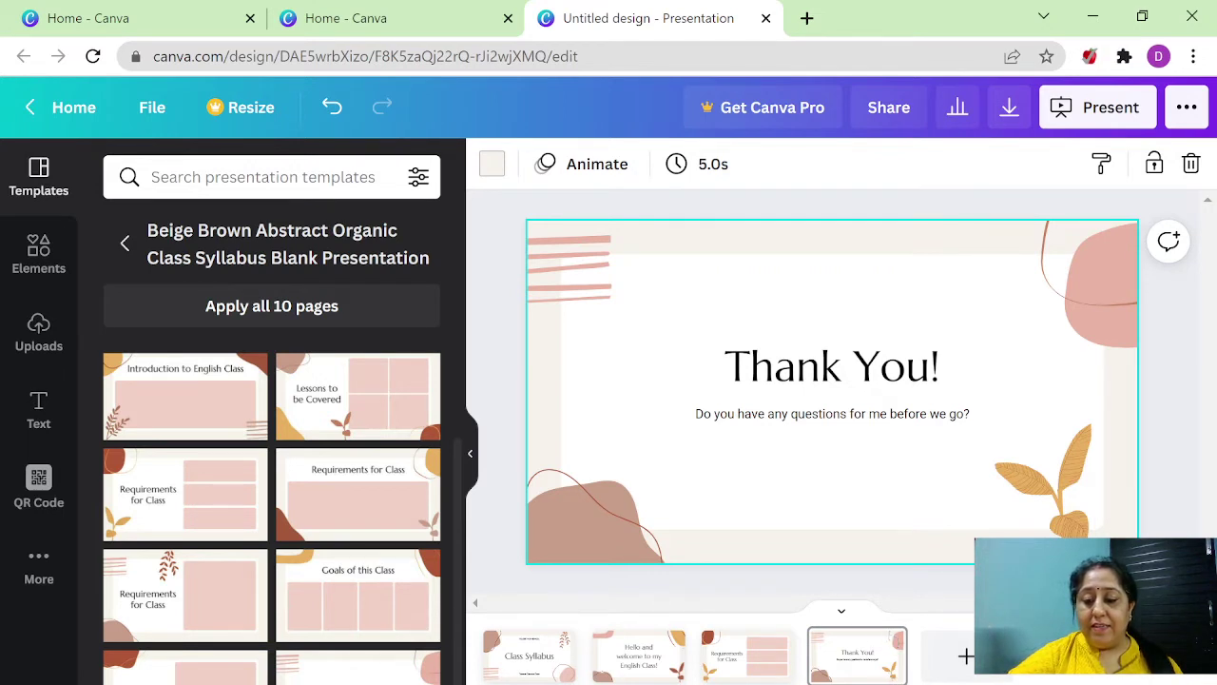
- Drag the Requirements for Class slide into second position, right after the title slide
click(1130, 669)
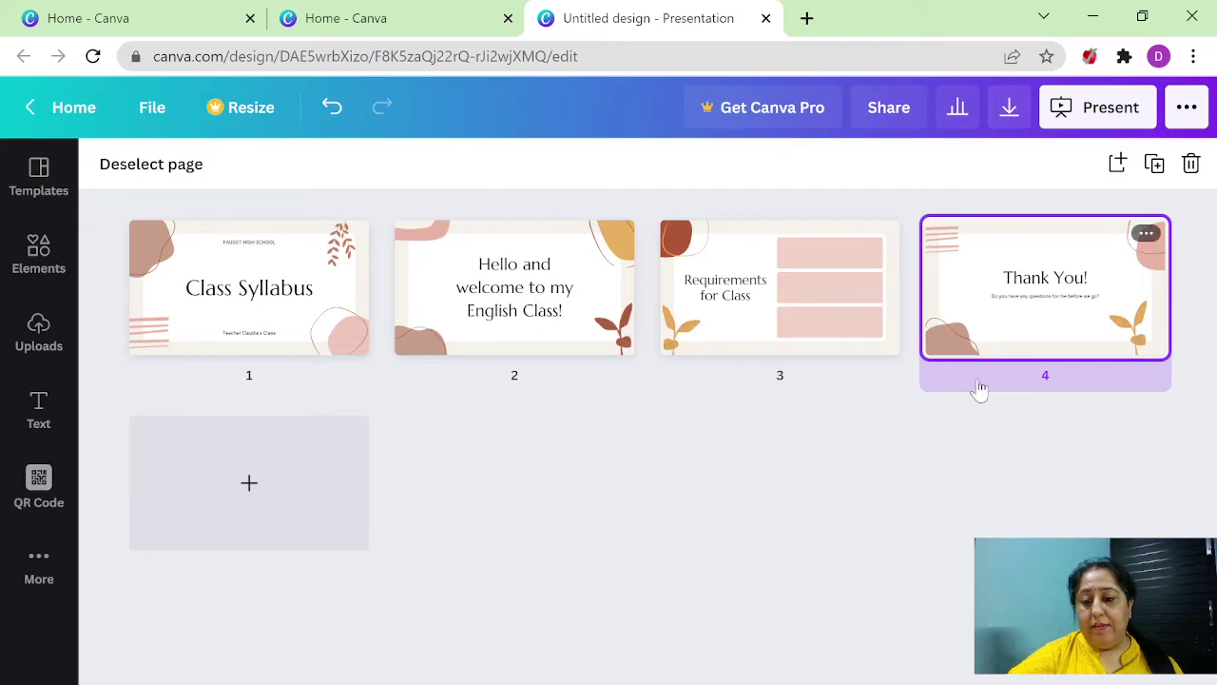
click(1130, 668)
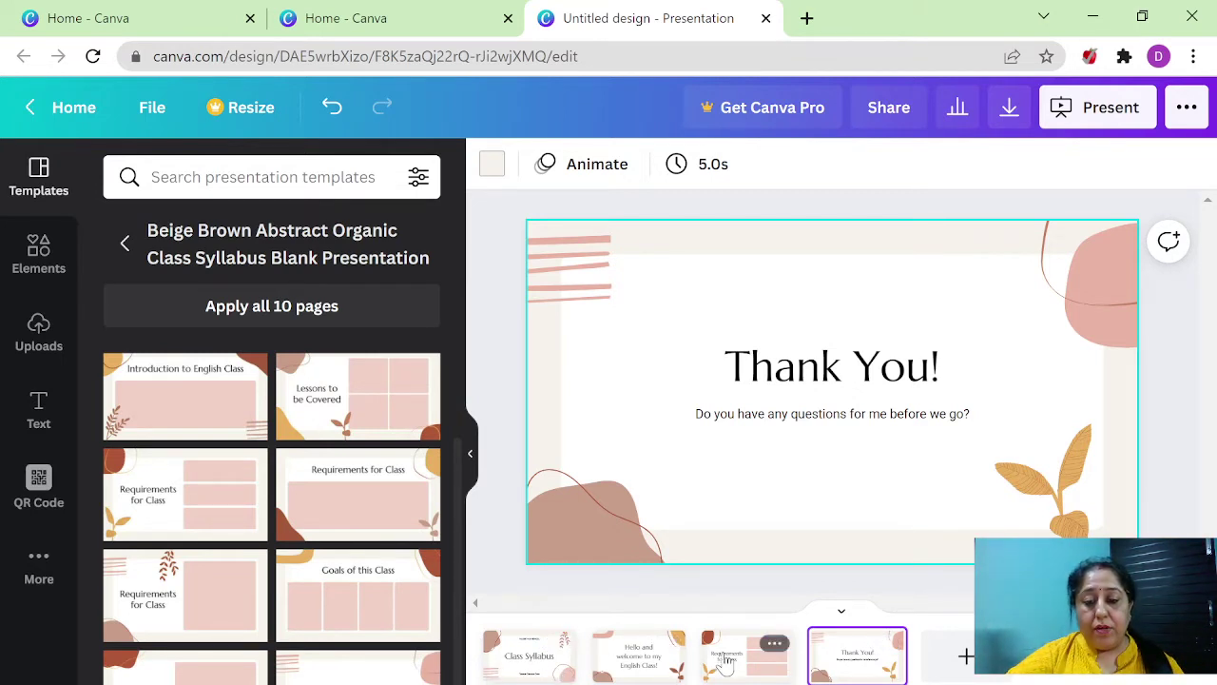
drag(725, 663, 603, 668)
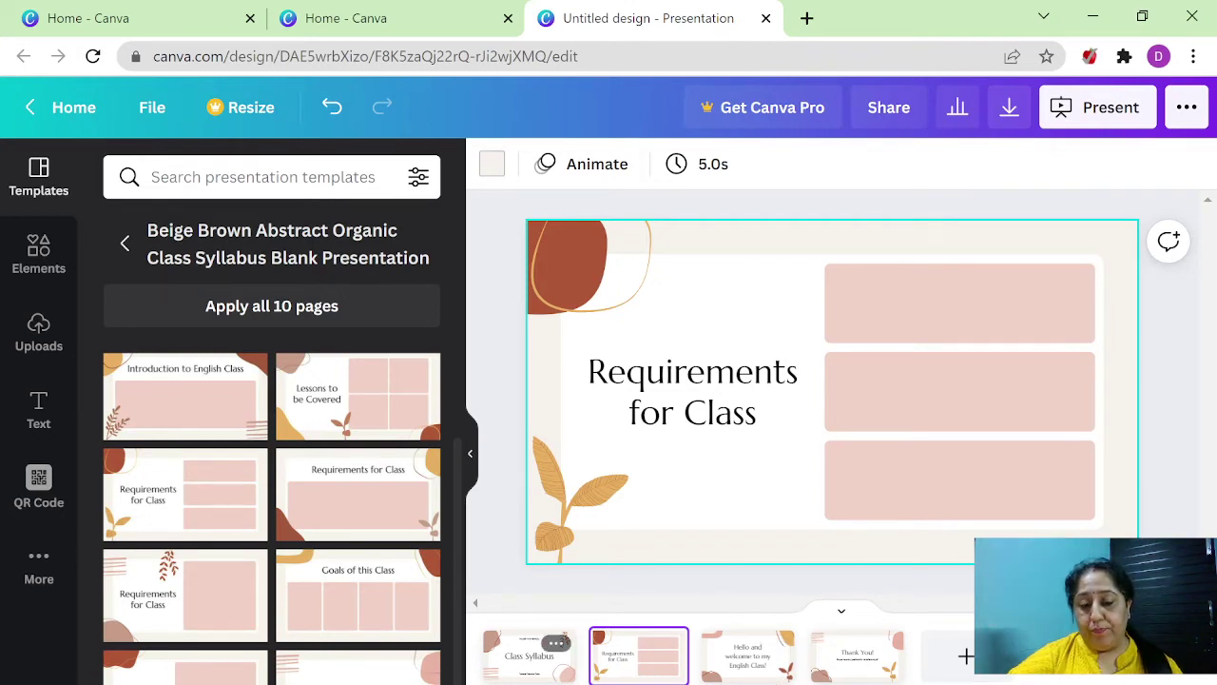
- Change the first slide's title from 'Class Syllabus' to 'canva'
click(516, 673)
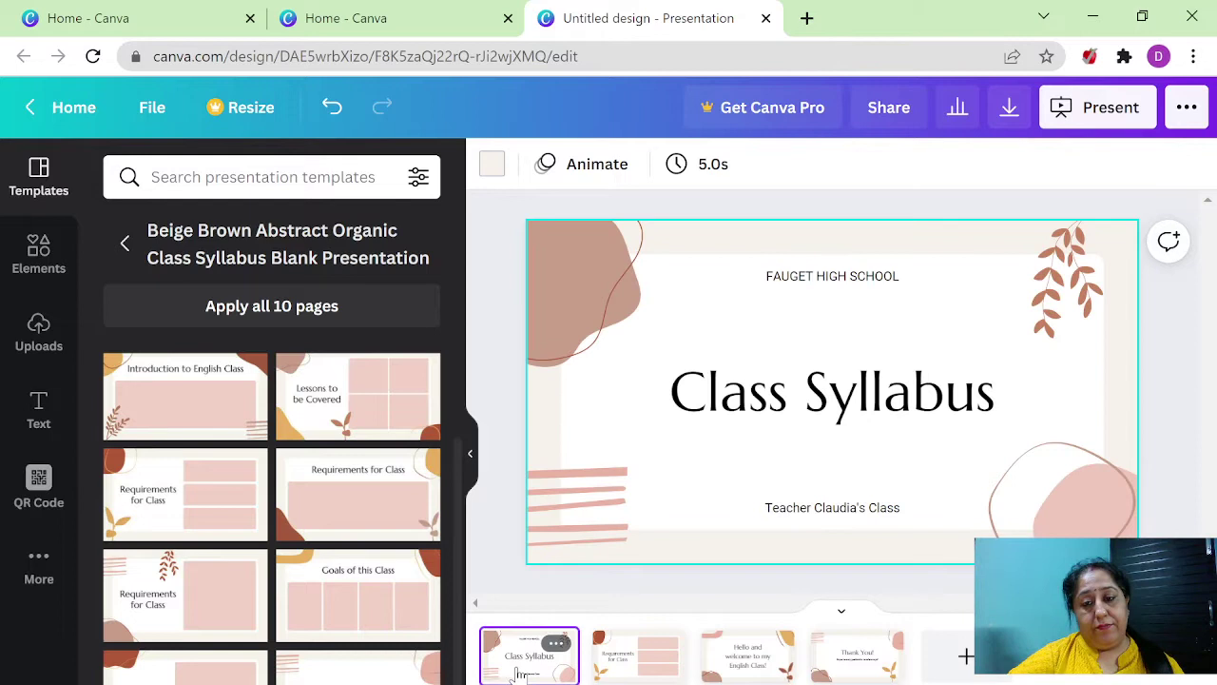
click(757, 399)
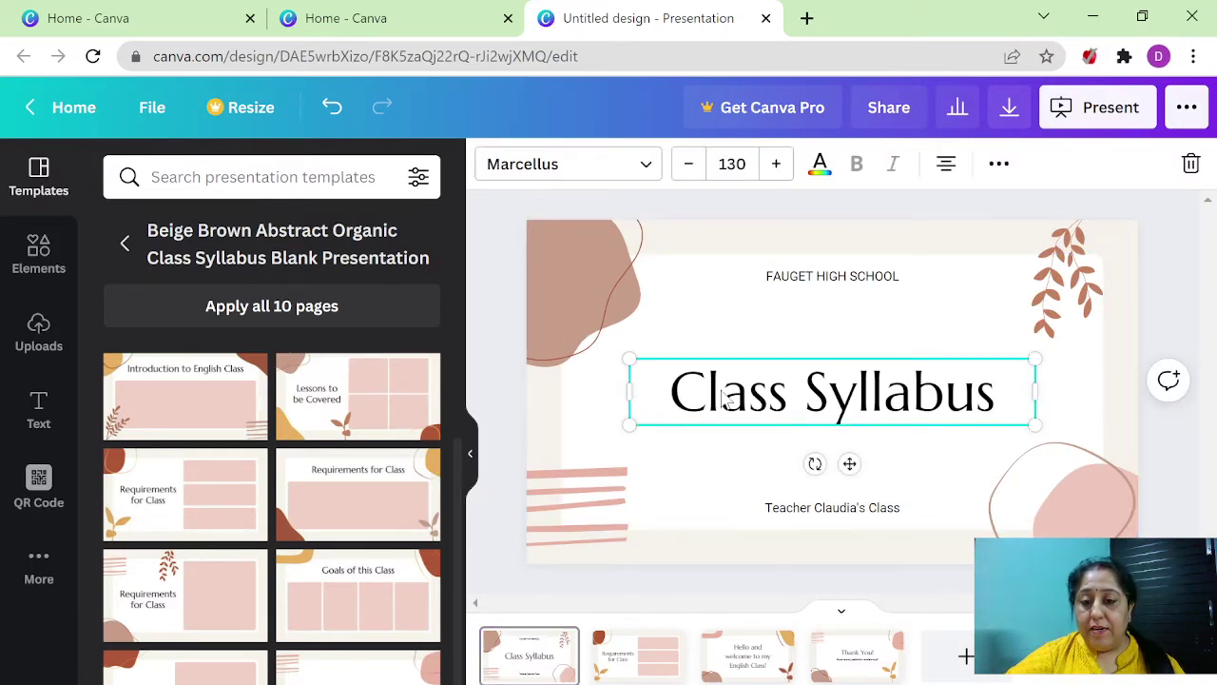
double_click(722, 404)
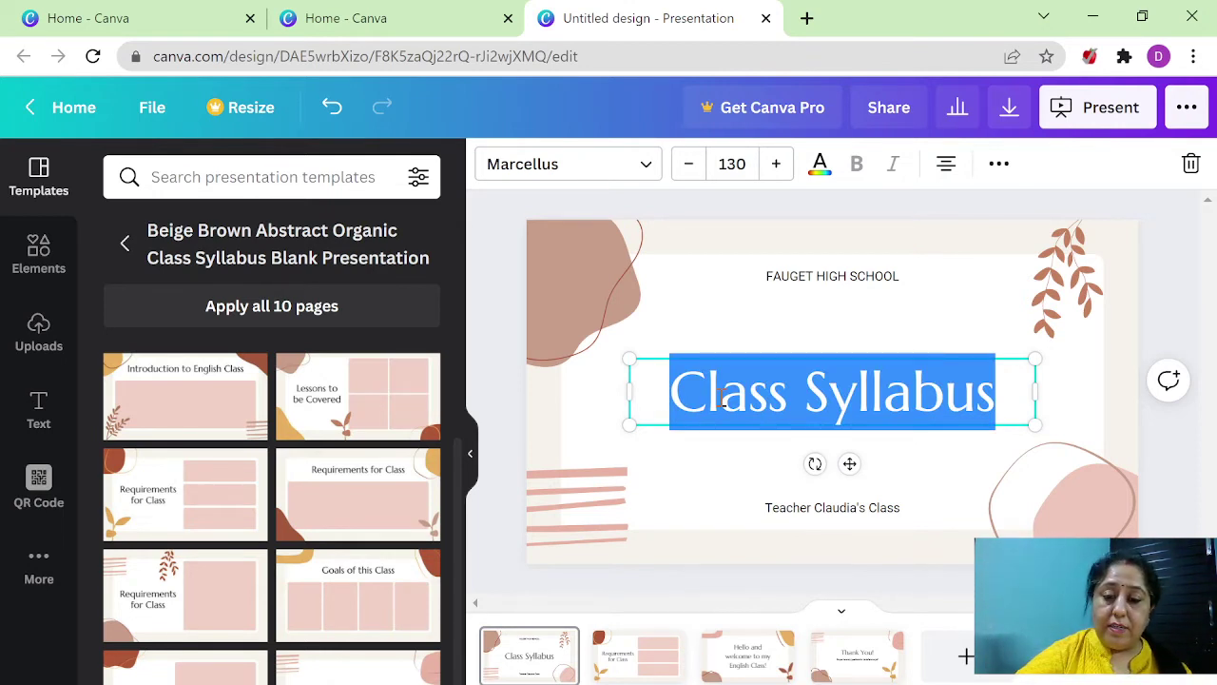
key(BackSpace)
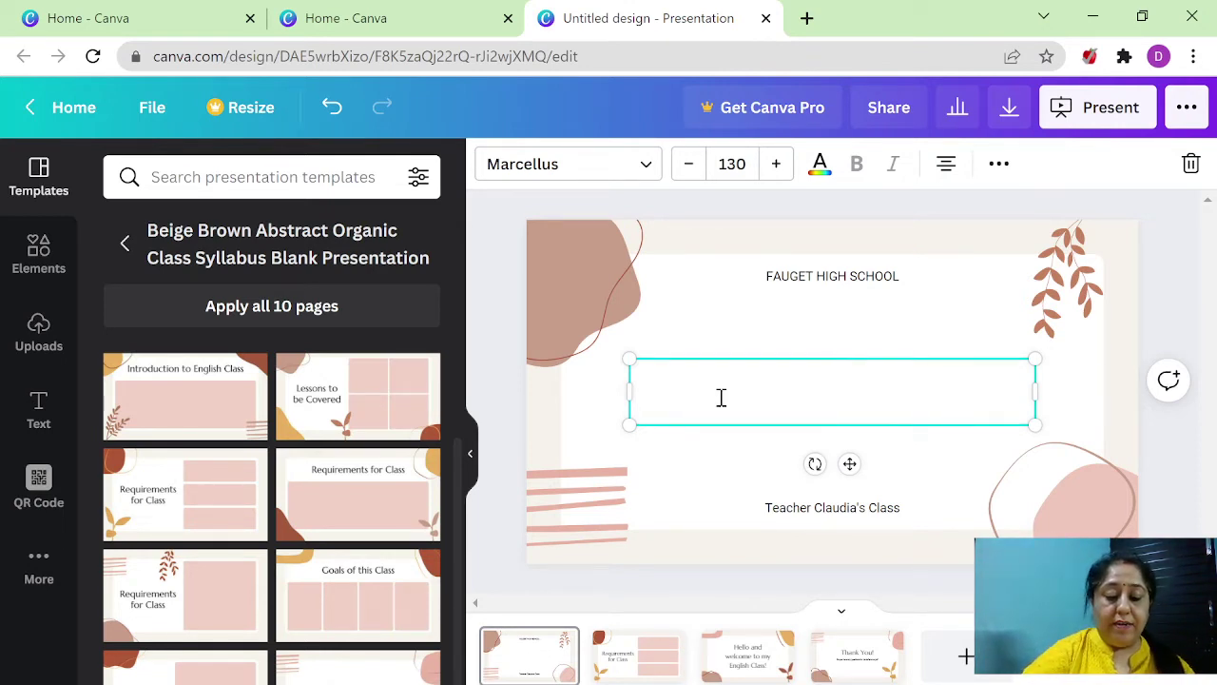
text(canva)
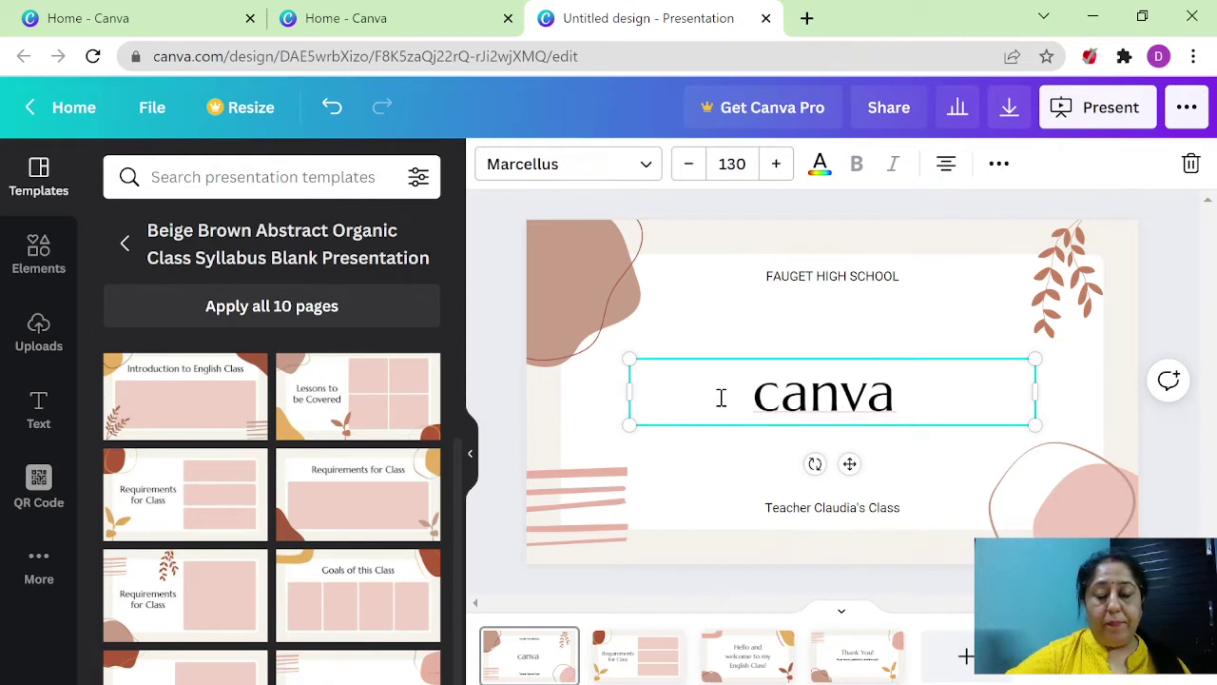
drag(755, 391, 904, 384)
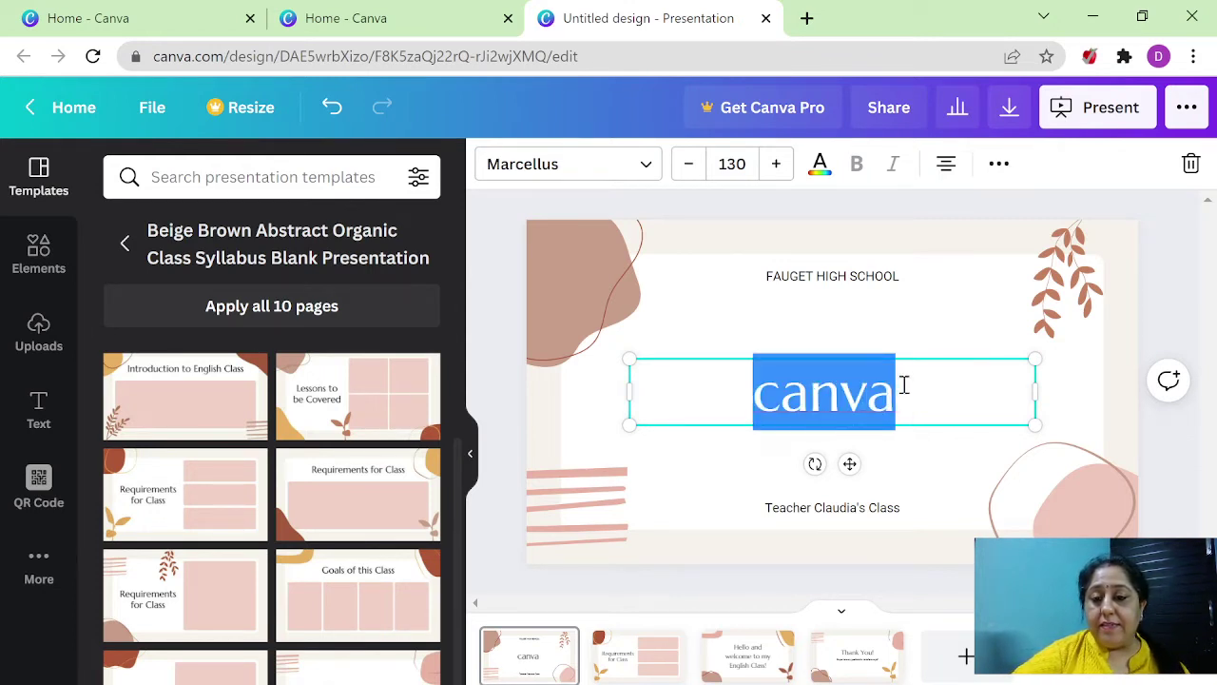
- Set the canva title to the Celandine font at size 144
click(647, 166)
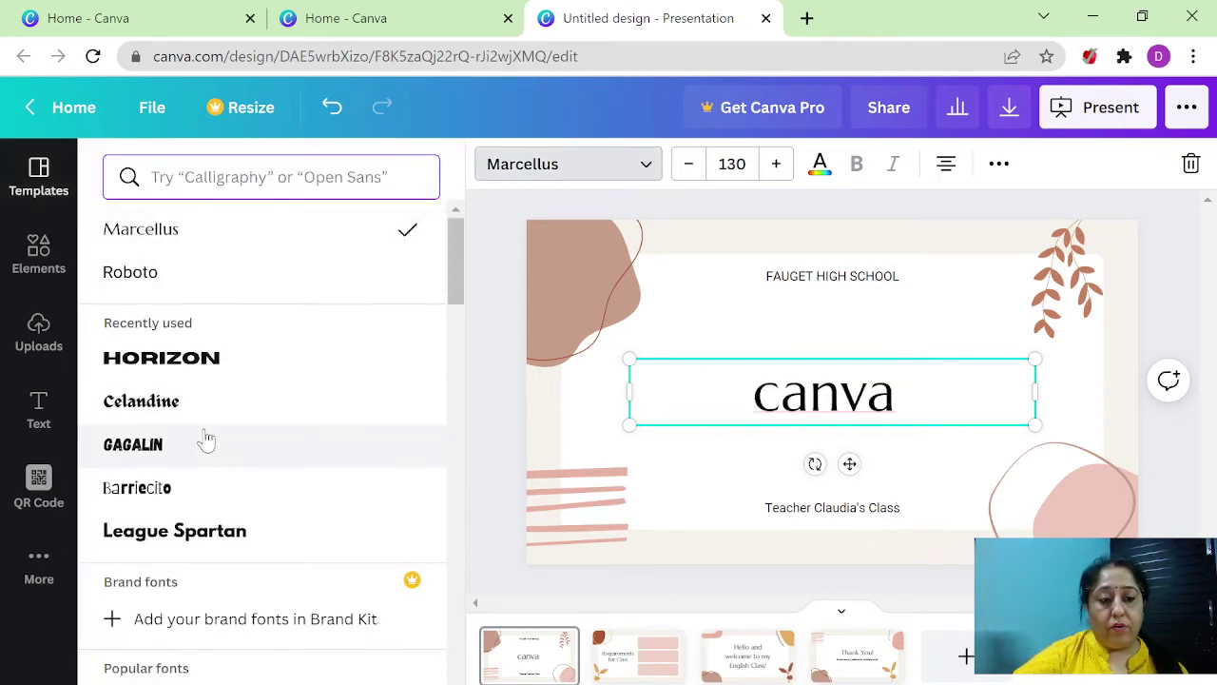
click(214, 397)
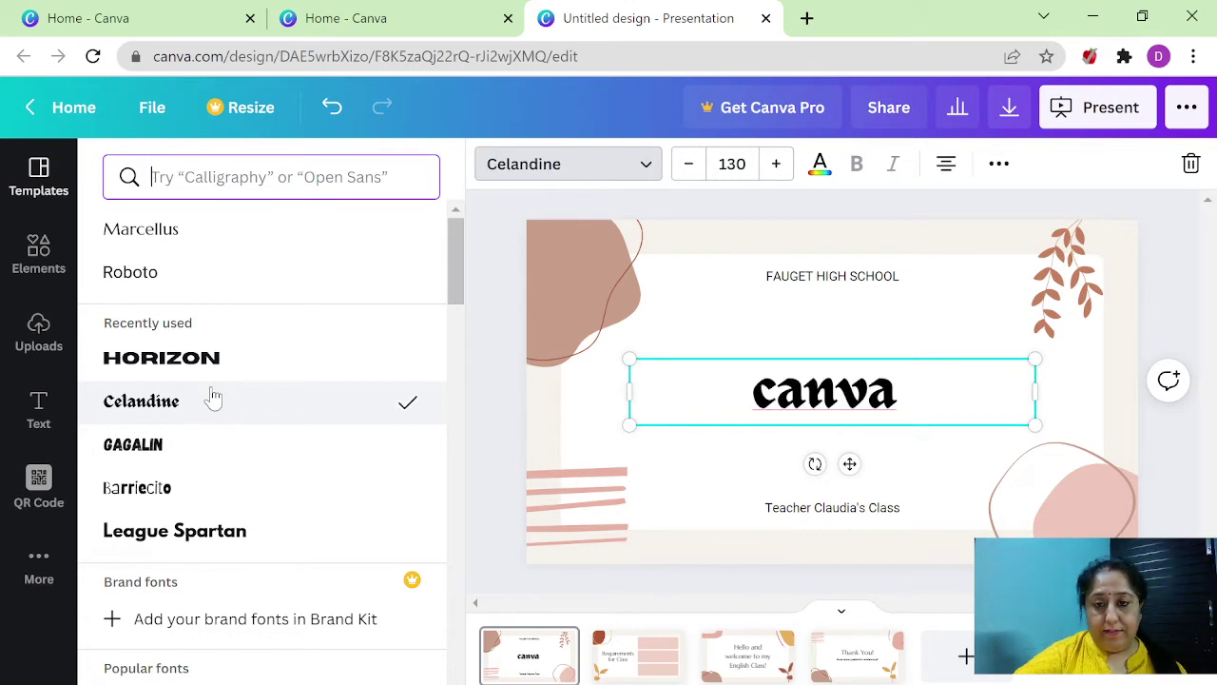
click(776, 163)
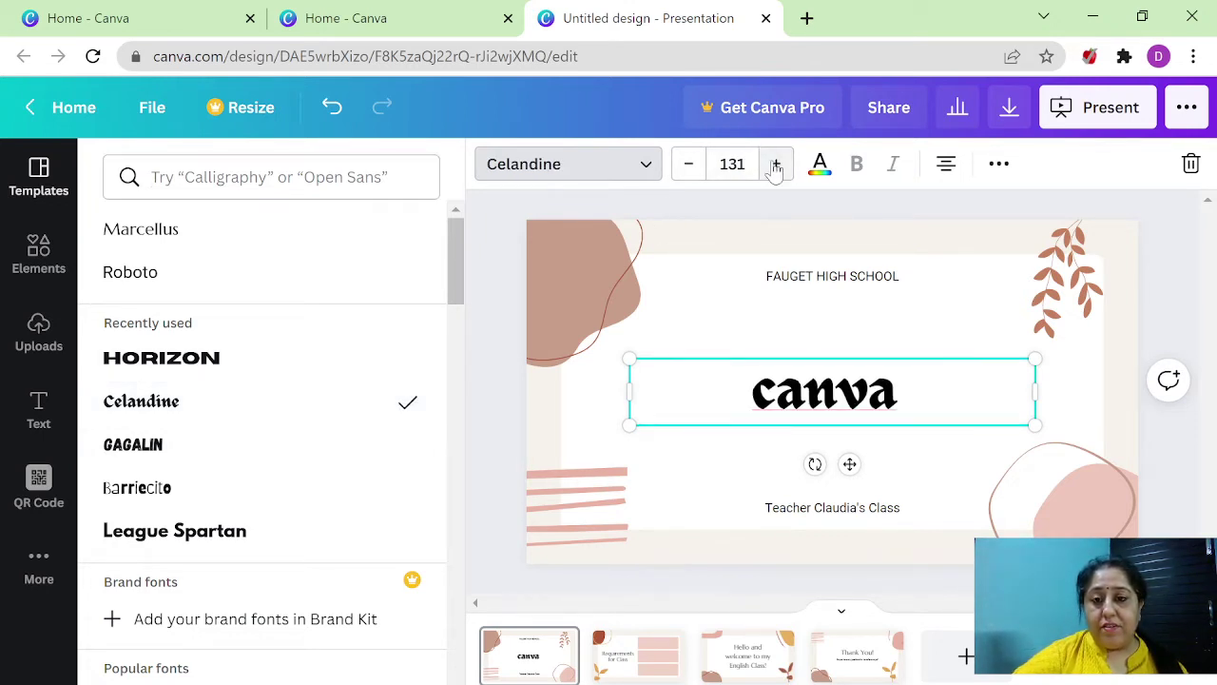
click(775, 163)
click(776, 163)
click(776, 164)
click(776, 164)
click(776, 163)
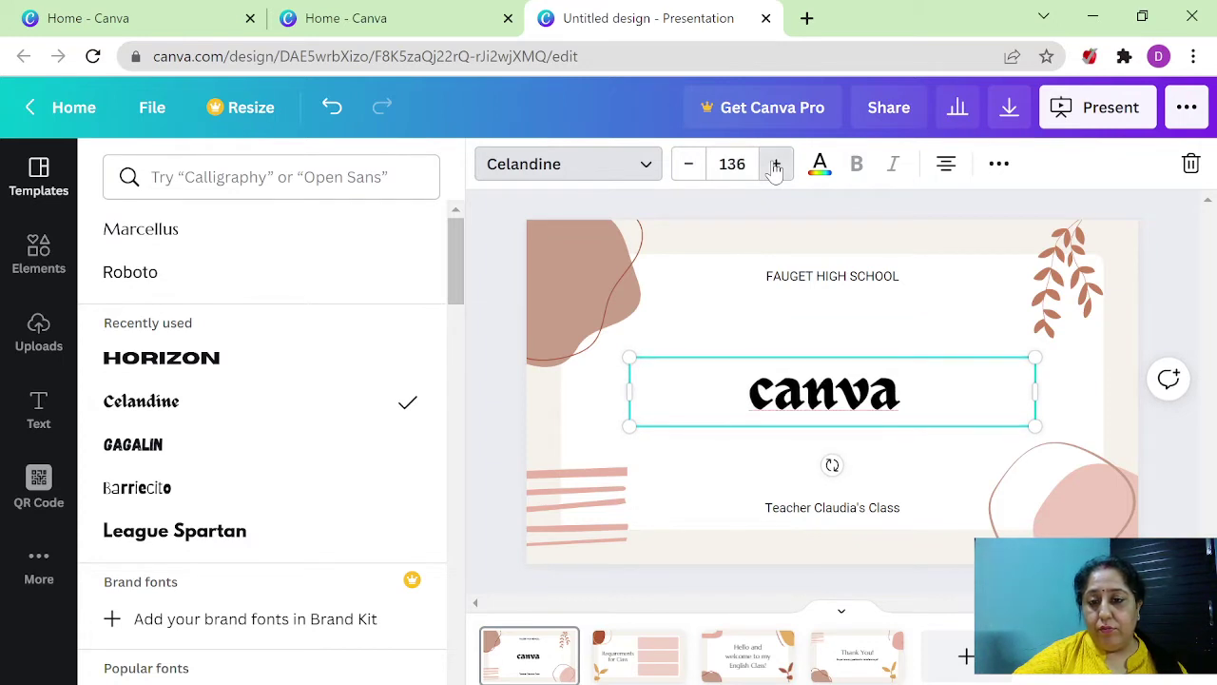
click(776, 164)
click(776, 164)
click(776, 163)
click(776, 163)
click(776, 164)
click(776, 164)
click(776, 164)
click(776, 164)
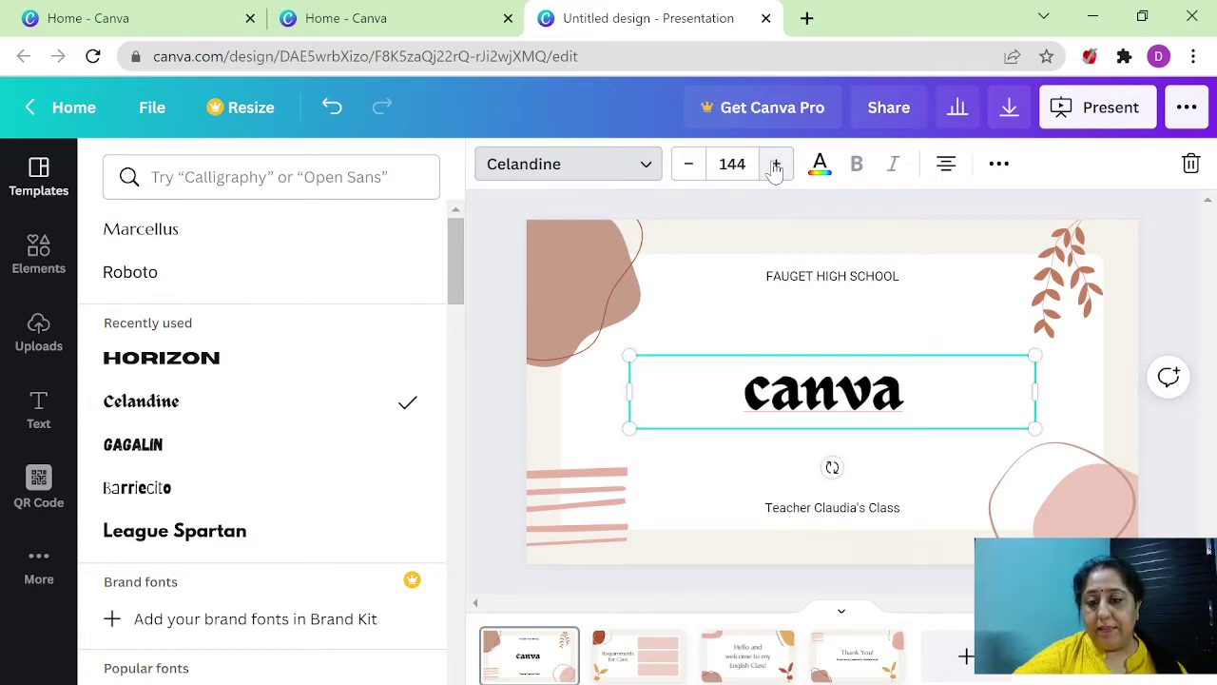
- Color the canva title red using the Default Colors swatch
drag(744, 405, 929, 393)
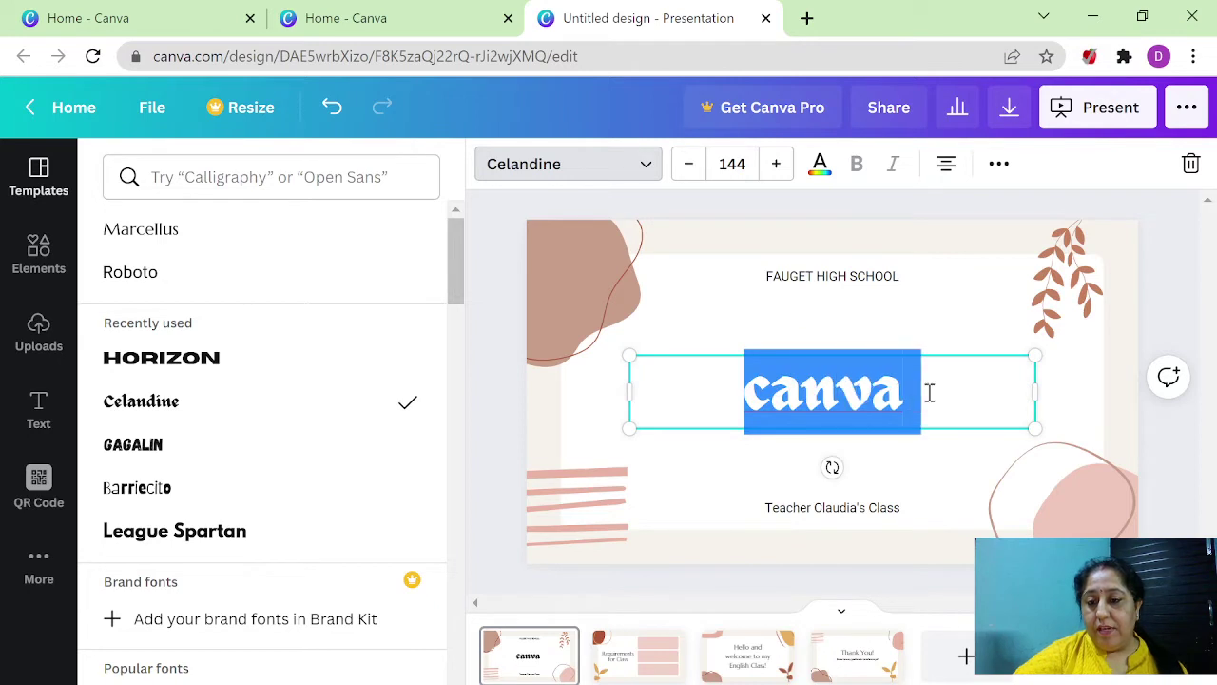
click(820, 163)
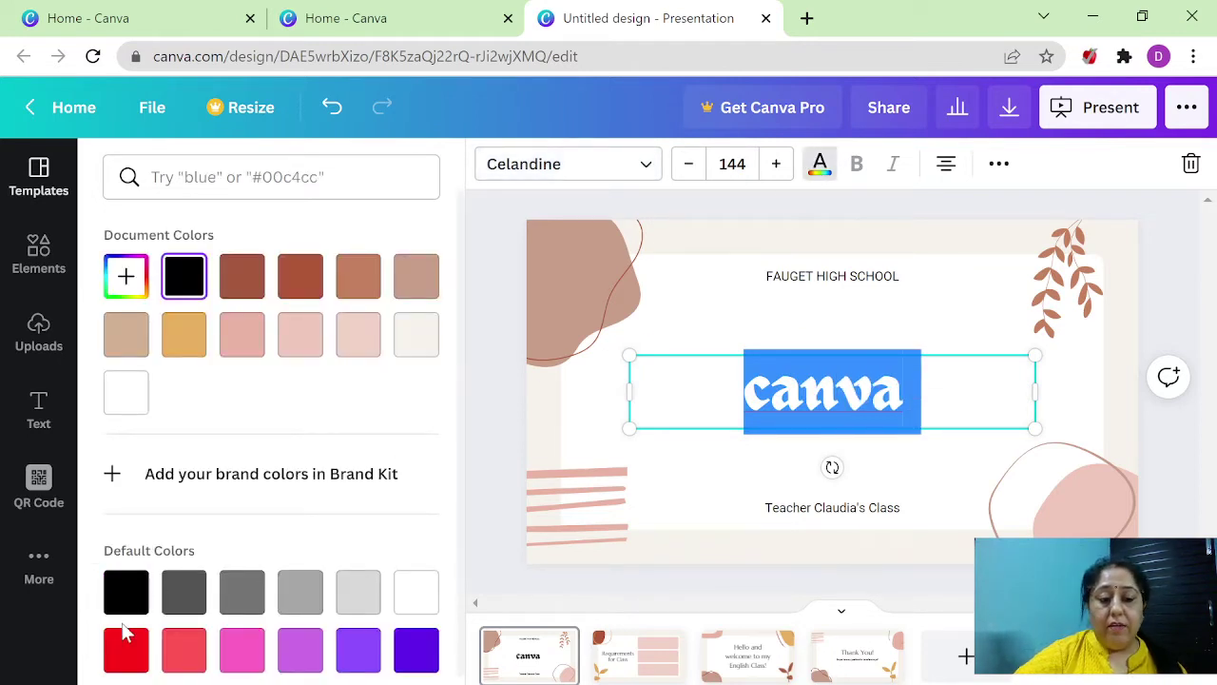
click(125, 654)
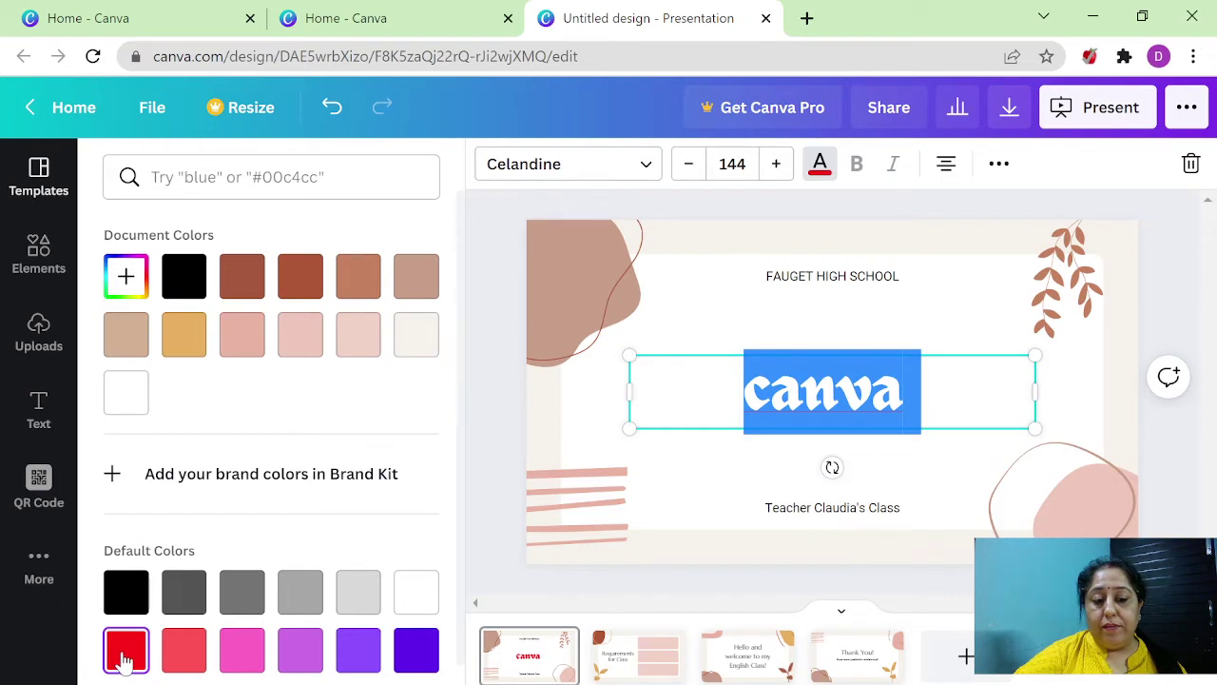
click(834, 322)
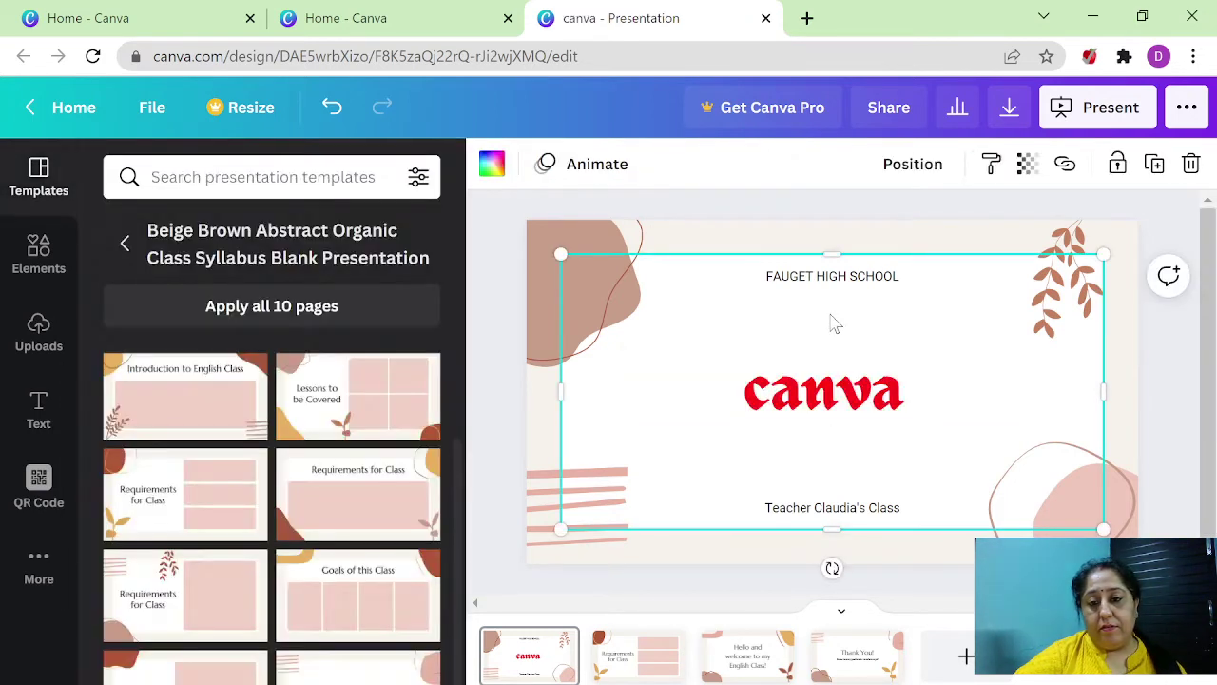
- Replace the FAUGET HIGH SCHOOL heading text with 'SSNC, DU'
click(806, 279)
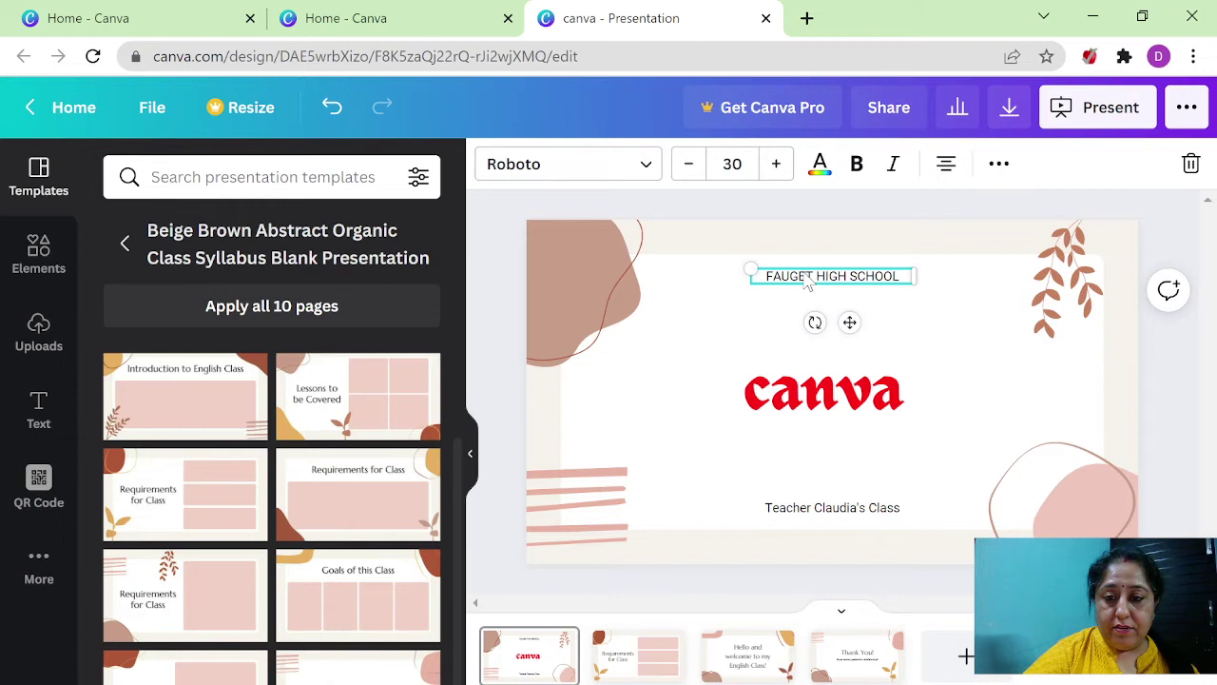
key(Delete)
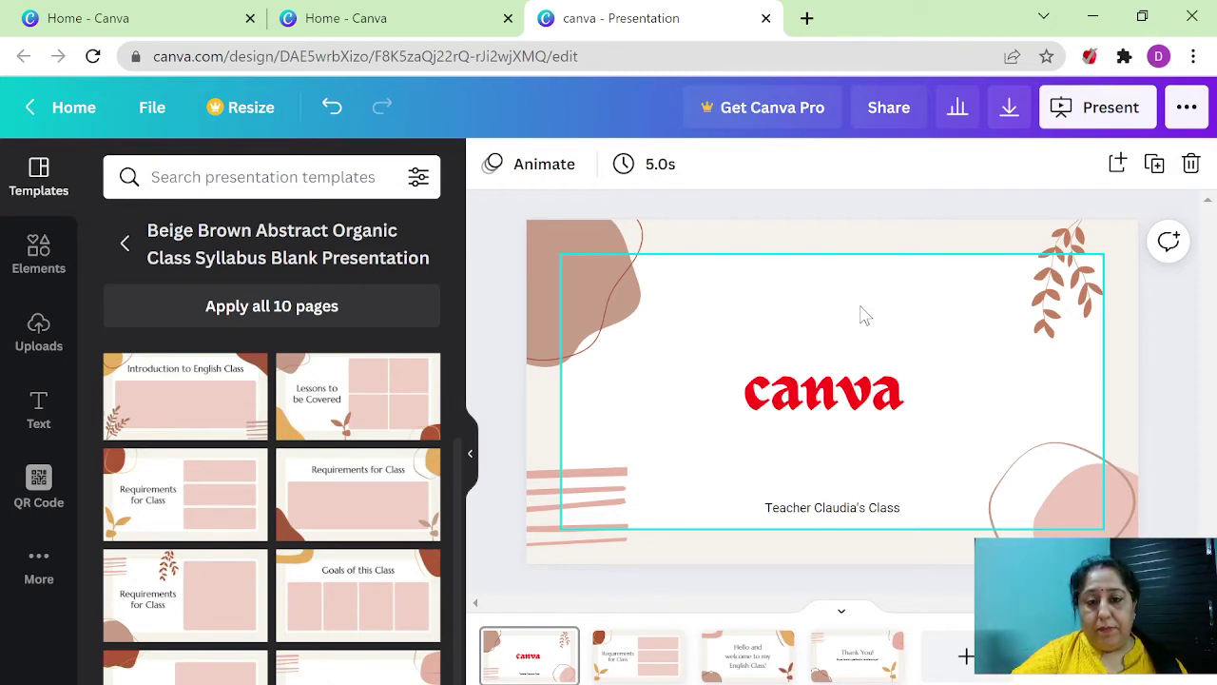
click(333, 112)
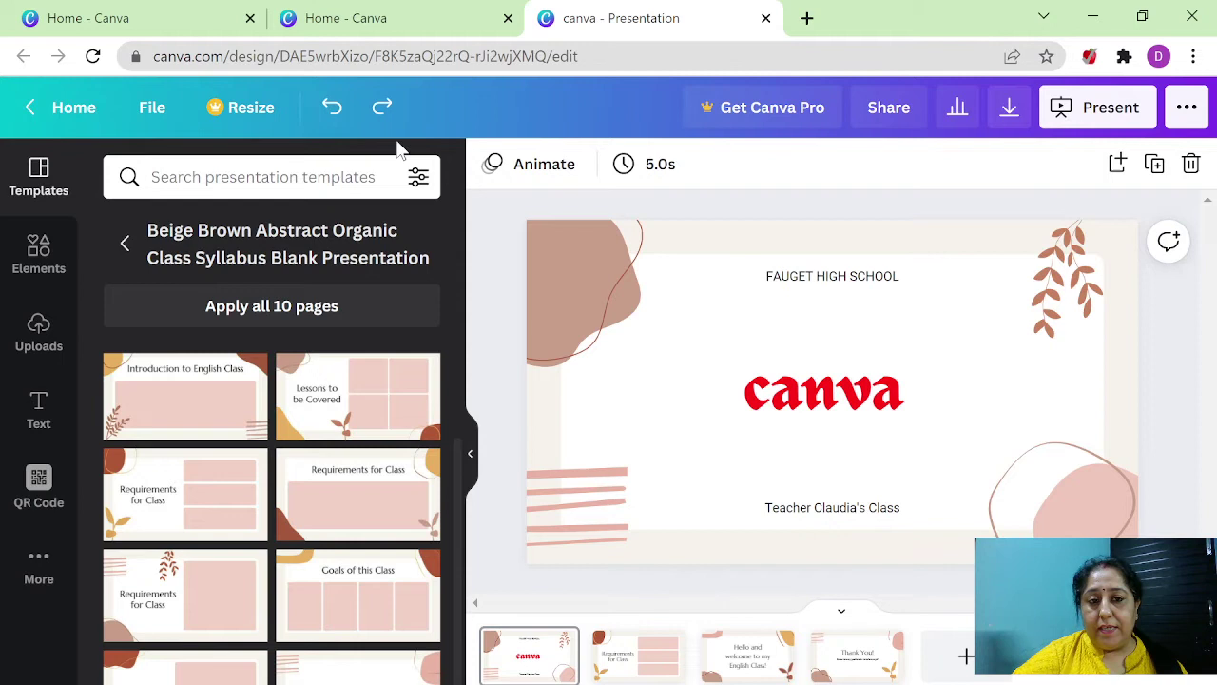
click(768, 276)
click(769, 273)
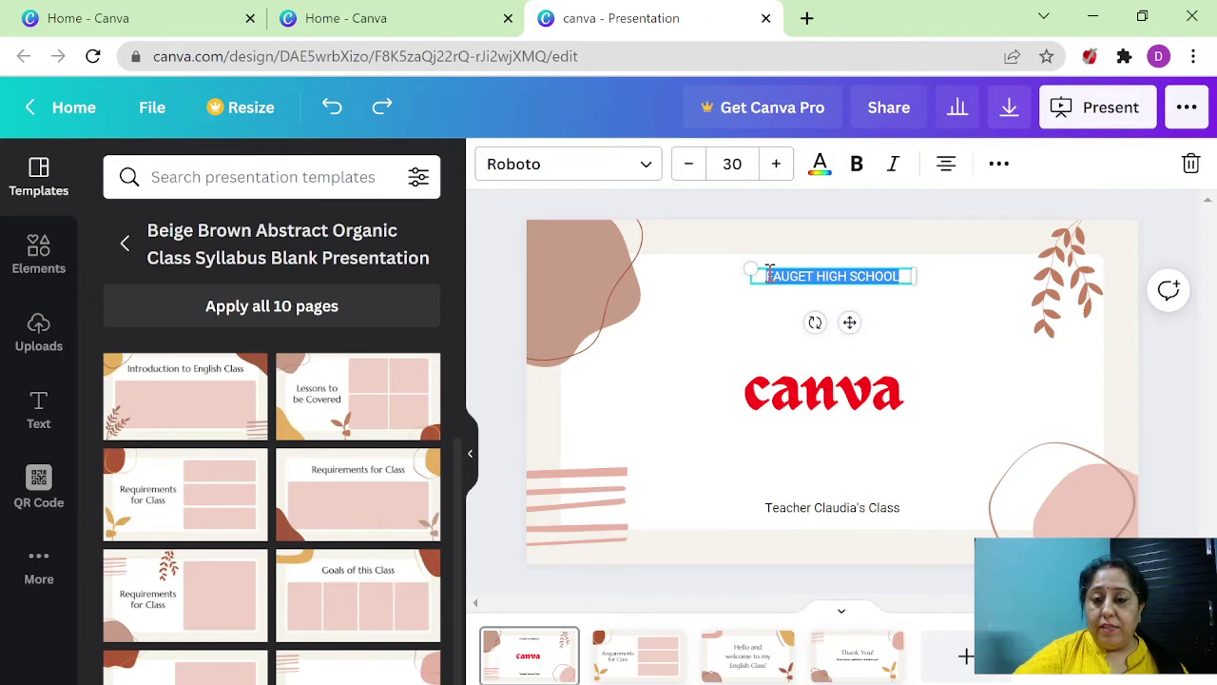
click(780, 275)
drag(768, 276, 894, 275)
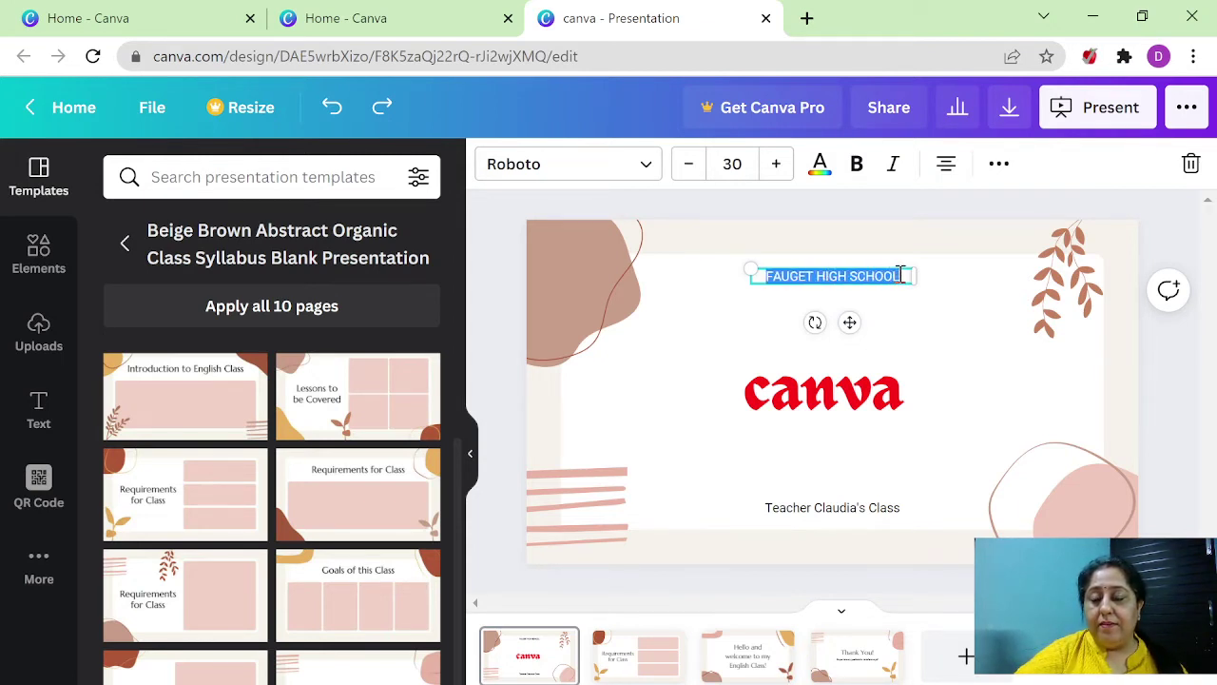
key(BackSpace)
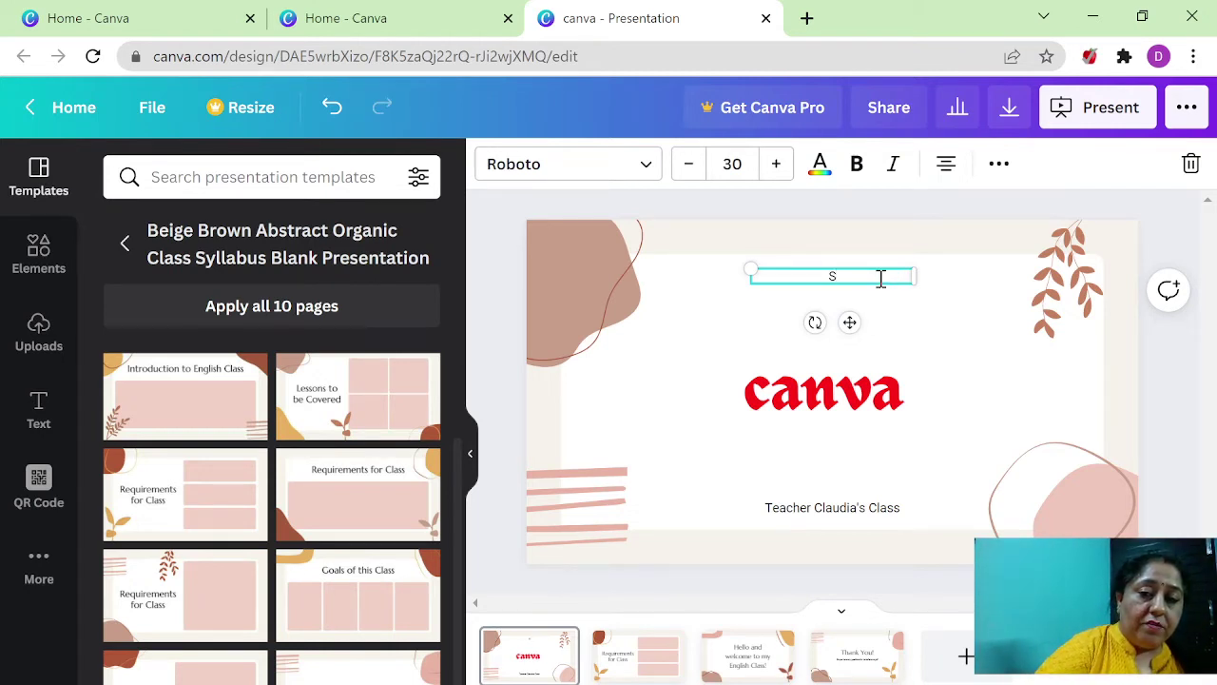
text(SSNC)
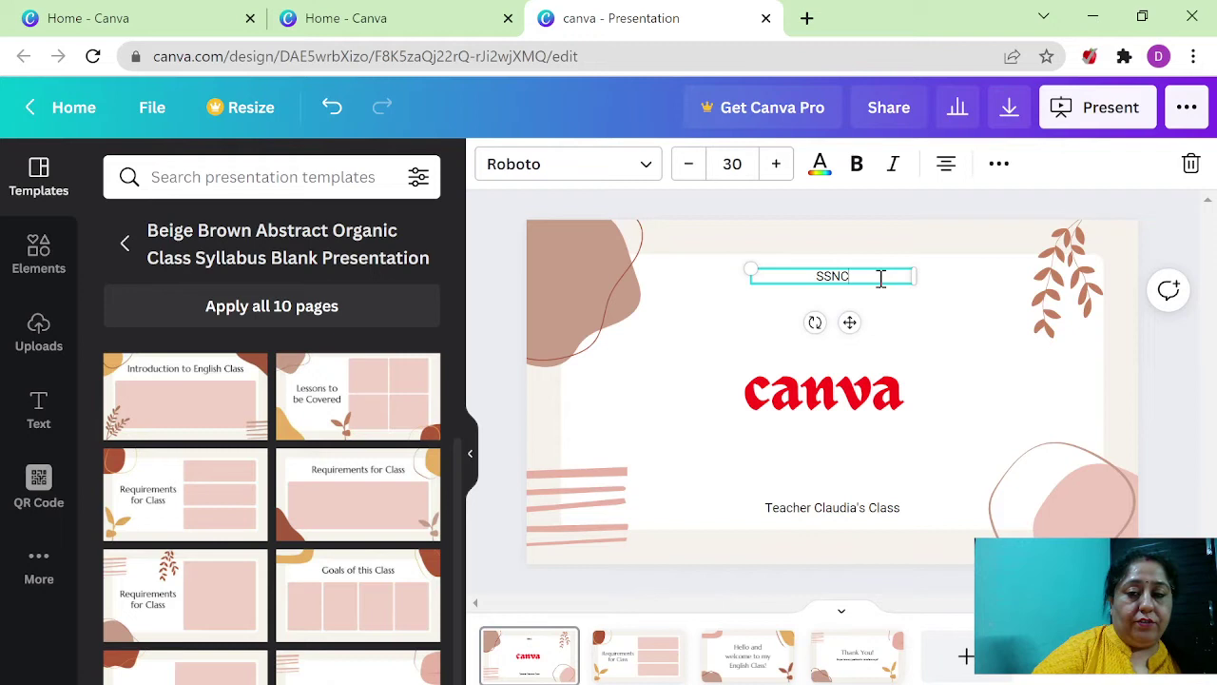
text(, D)
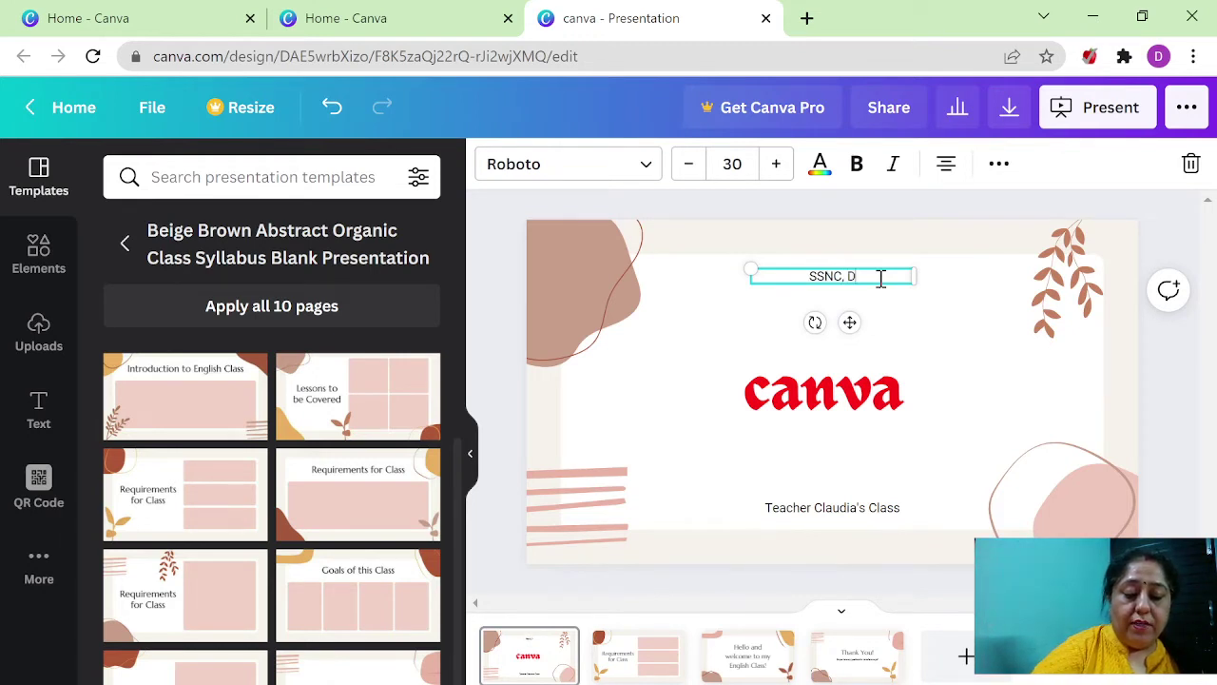
text(U)
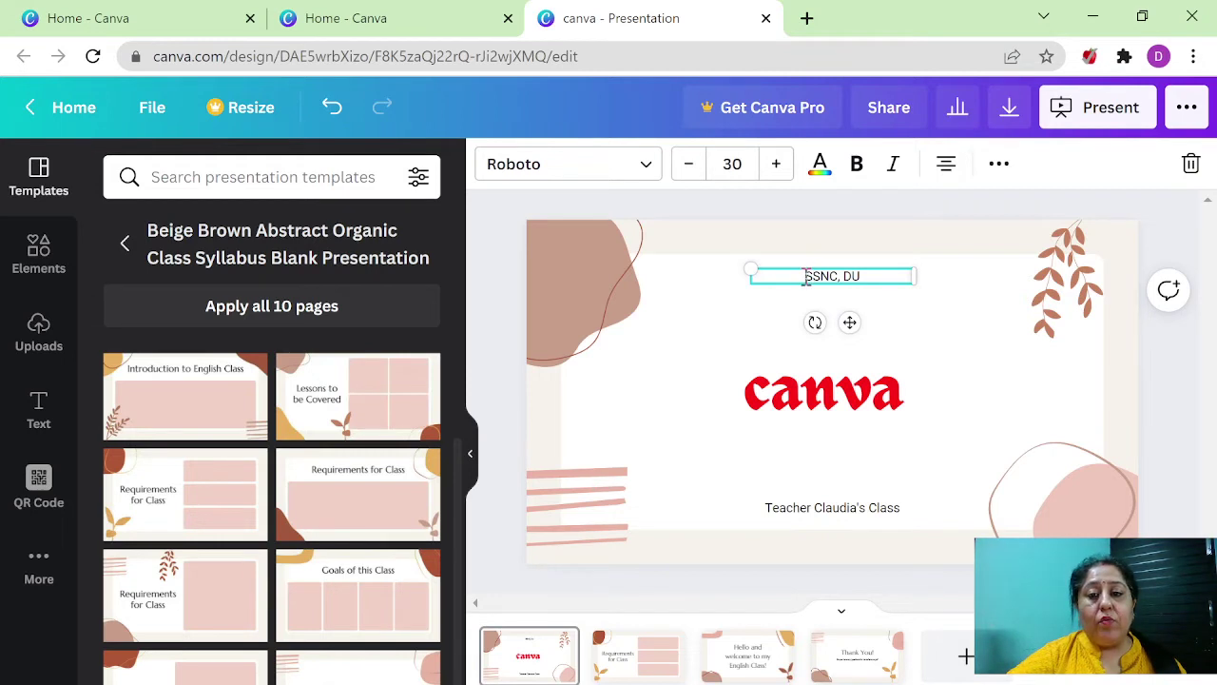
- Format the SSNC, DU heading at size 42 in purple, bold and italic
triple_click(894, 275)
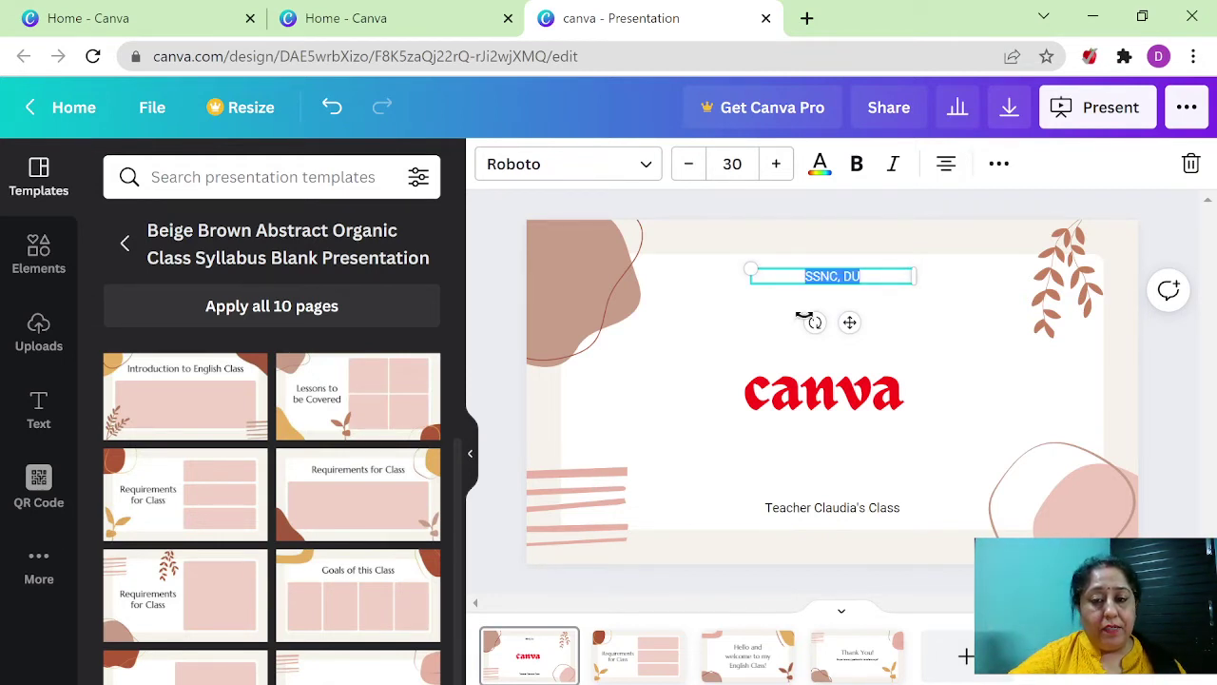
click(776, 167)
click(776, 167)
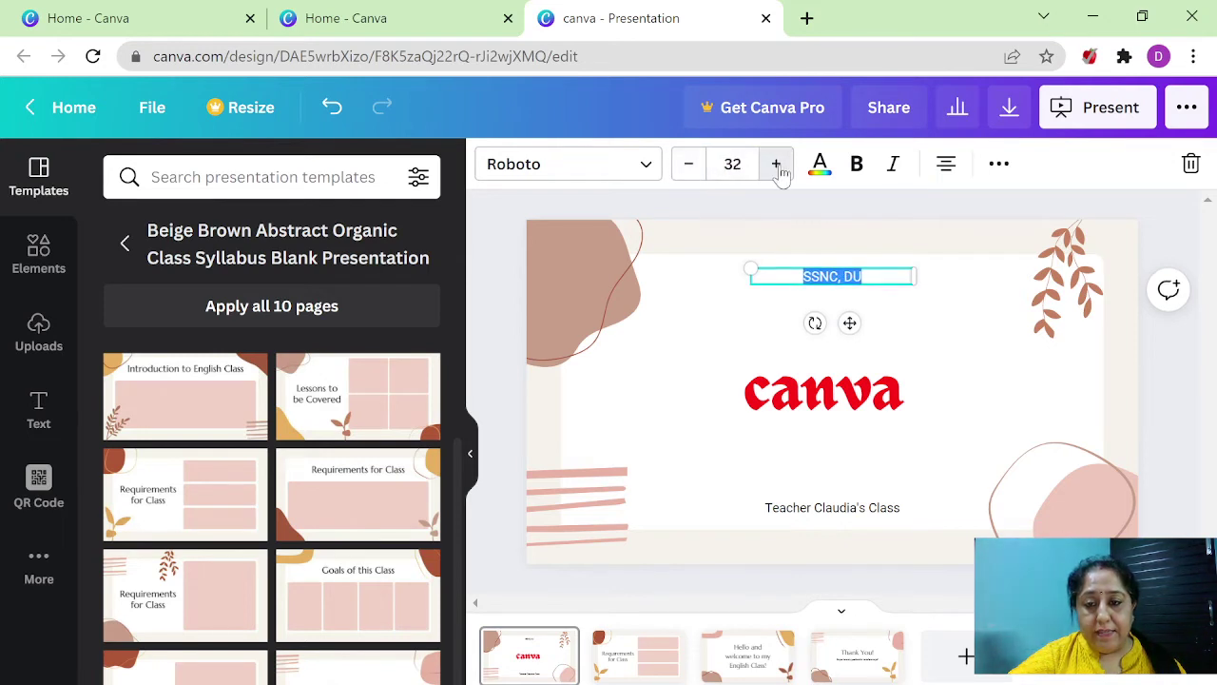
click(775, 168)
click(776, 167)
click(775, 168)
click(776, 167)
click(776, 168)
click(775, 167)
click(776, 168)
click(775, 167)
click(776, 167)
click(776, 167)
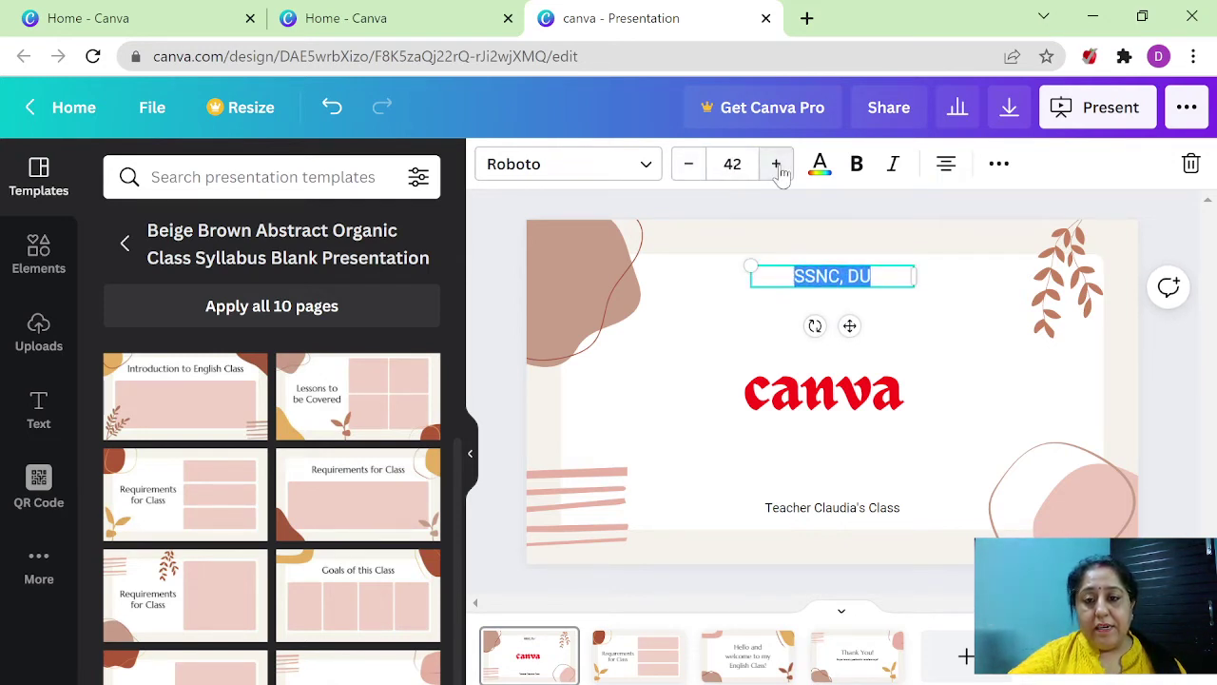
click(819, 167)
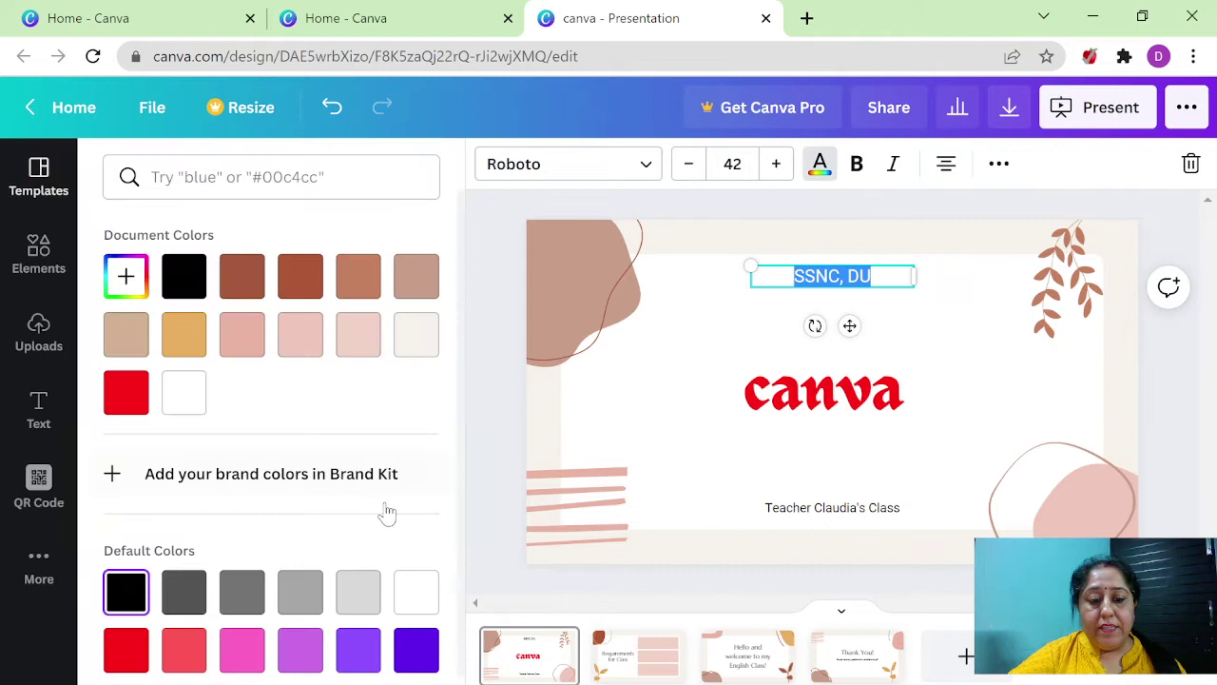
click(300, 650)
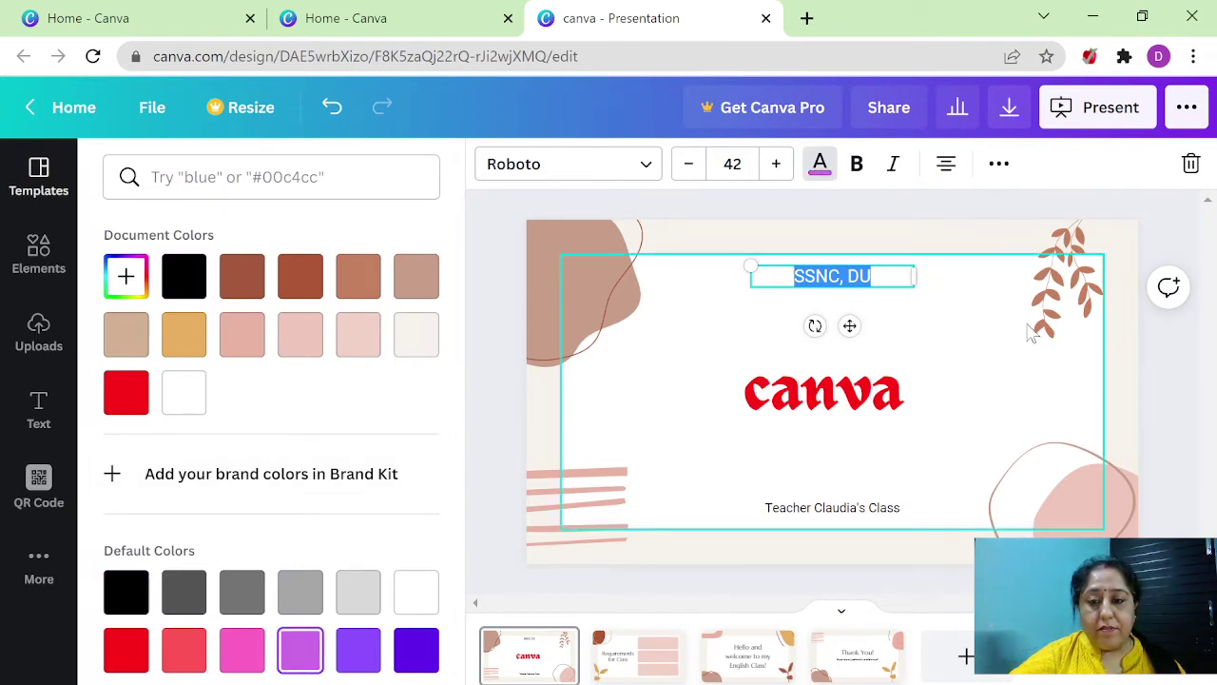
click(856, 164)
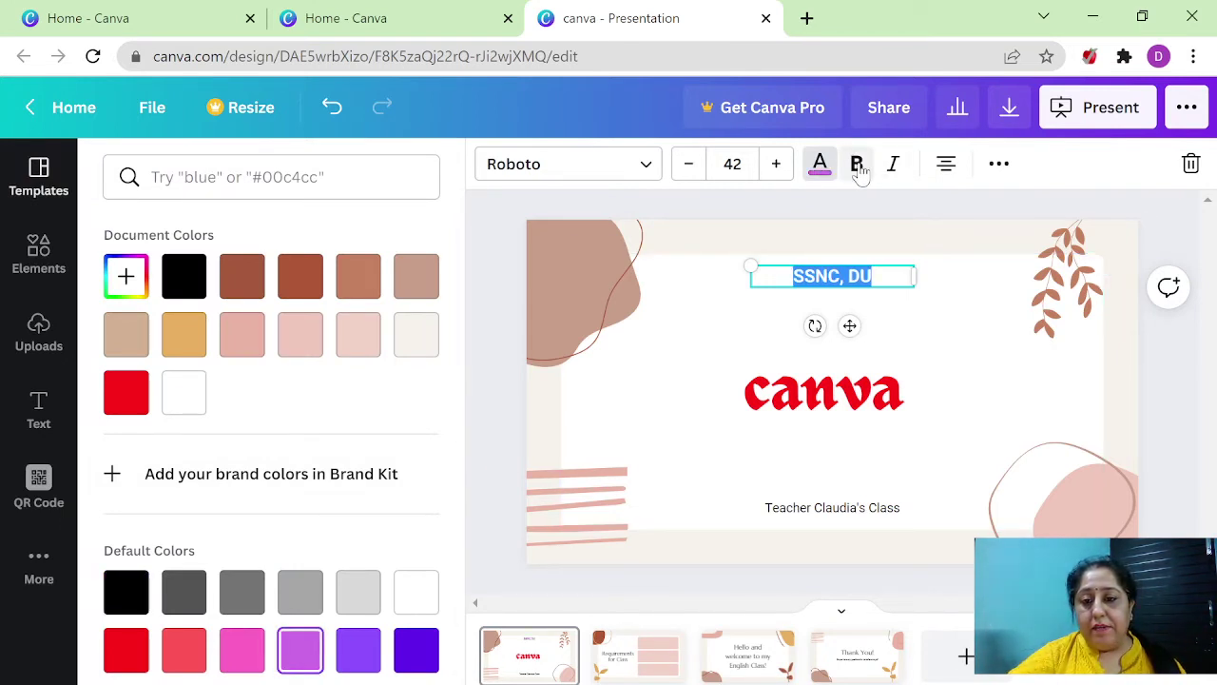
click(899, 168)
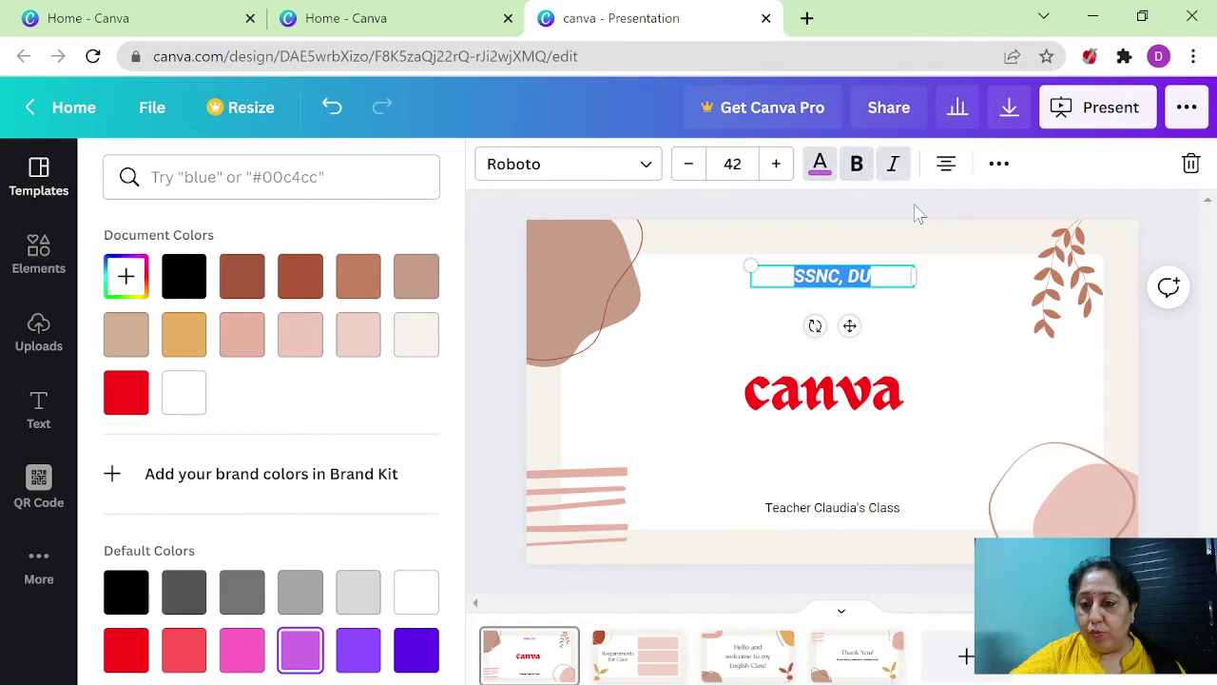
click(1001, 166)
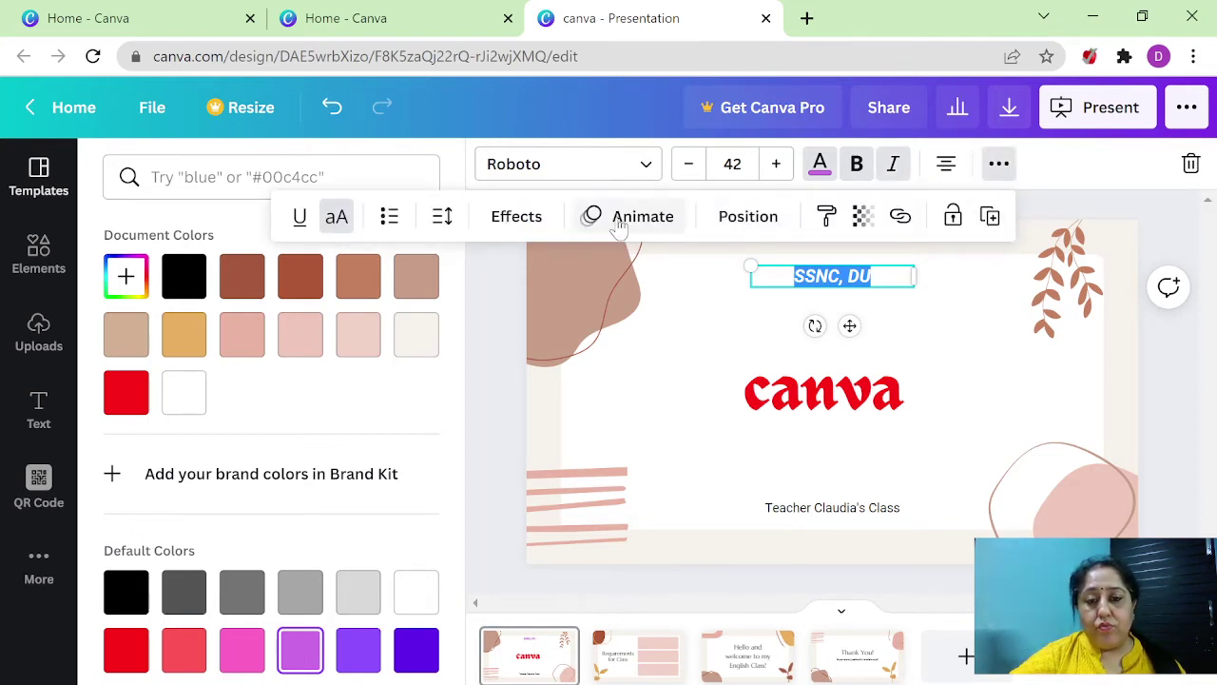
- Try the Glitch effect on the SSNC, DU heading, then apply Neon instead
click(519, 225)
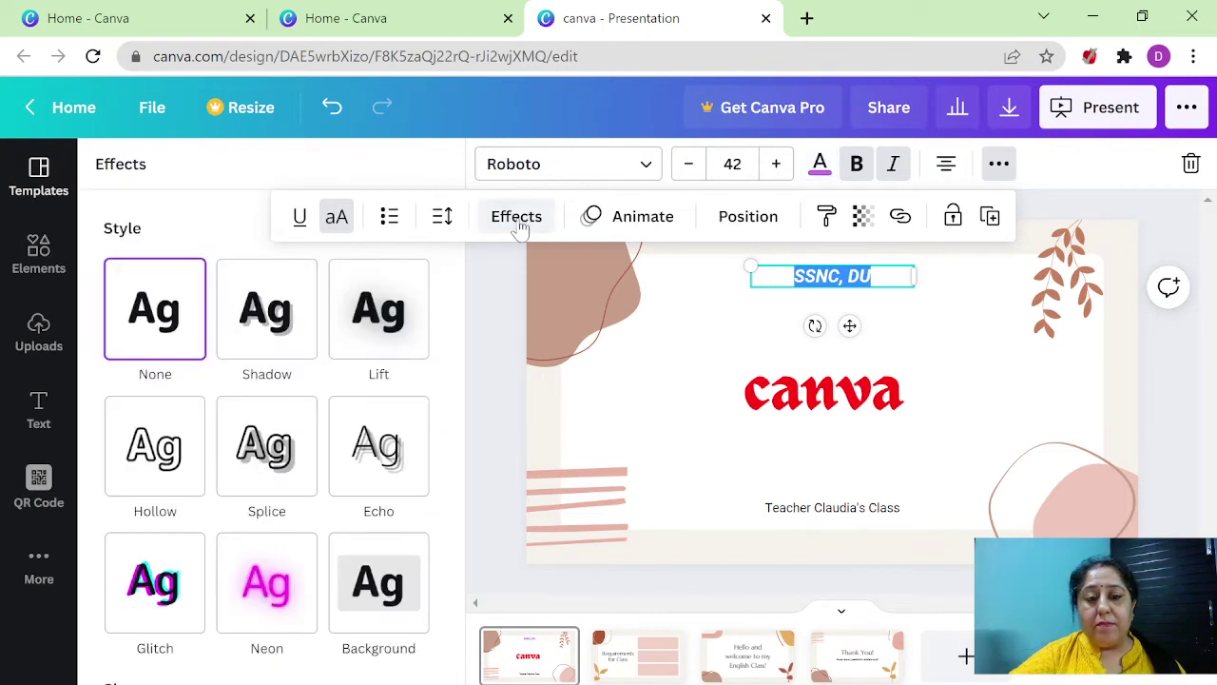
click(164, 599)
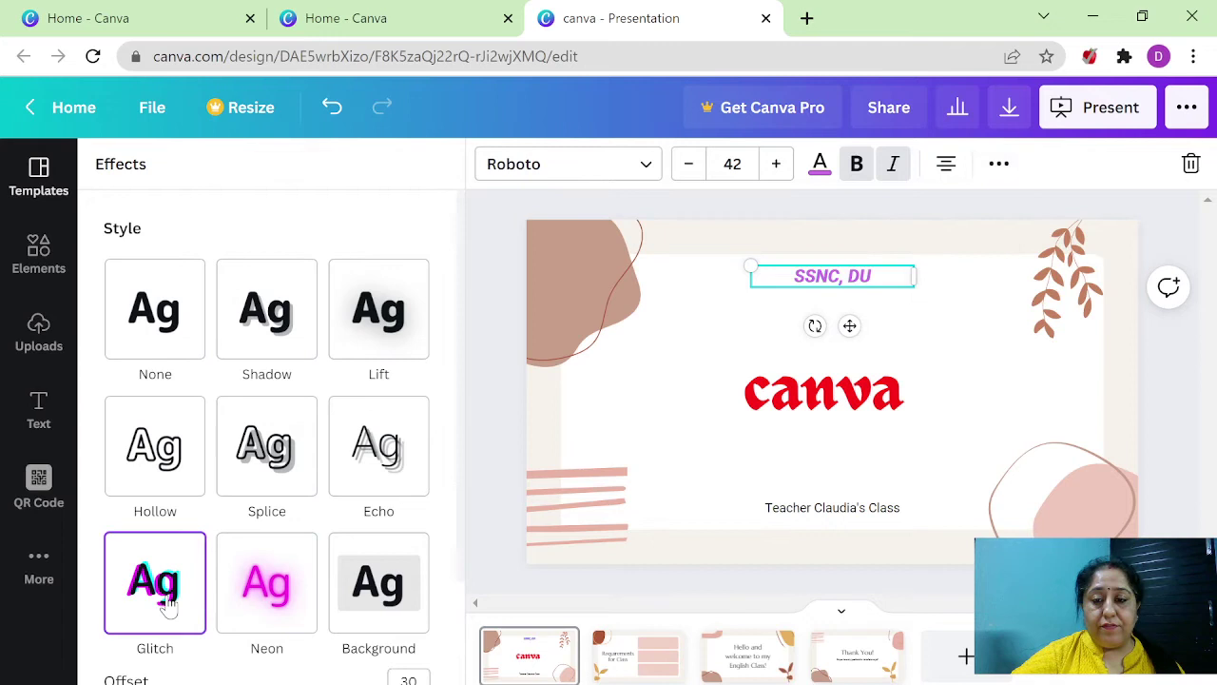
click(869, 317)
click(804, 278)
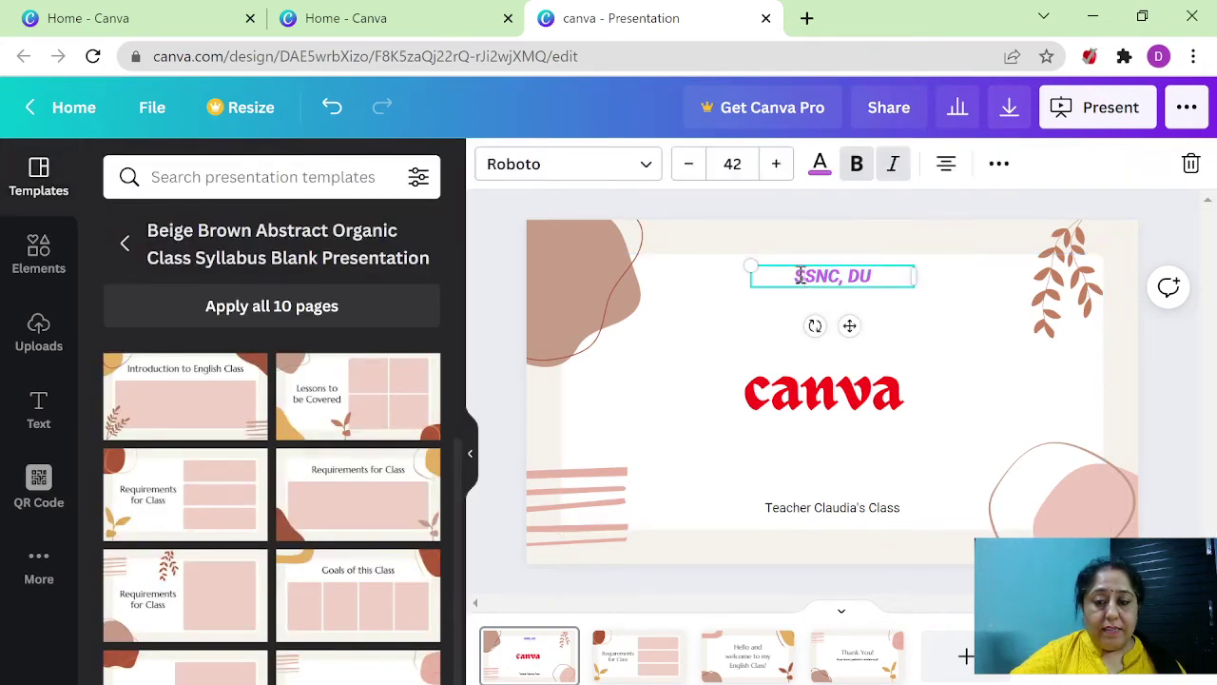
drag(797, 276, 907, 268)
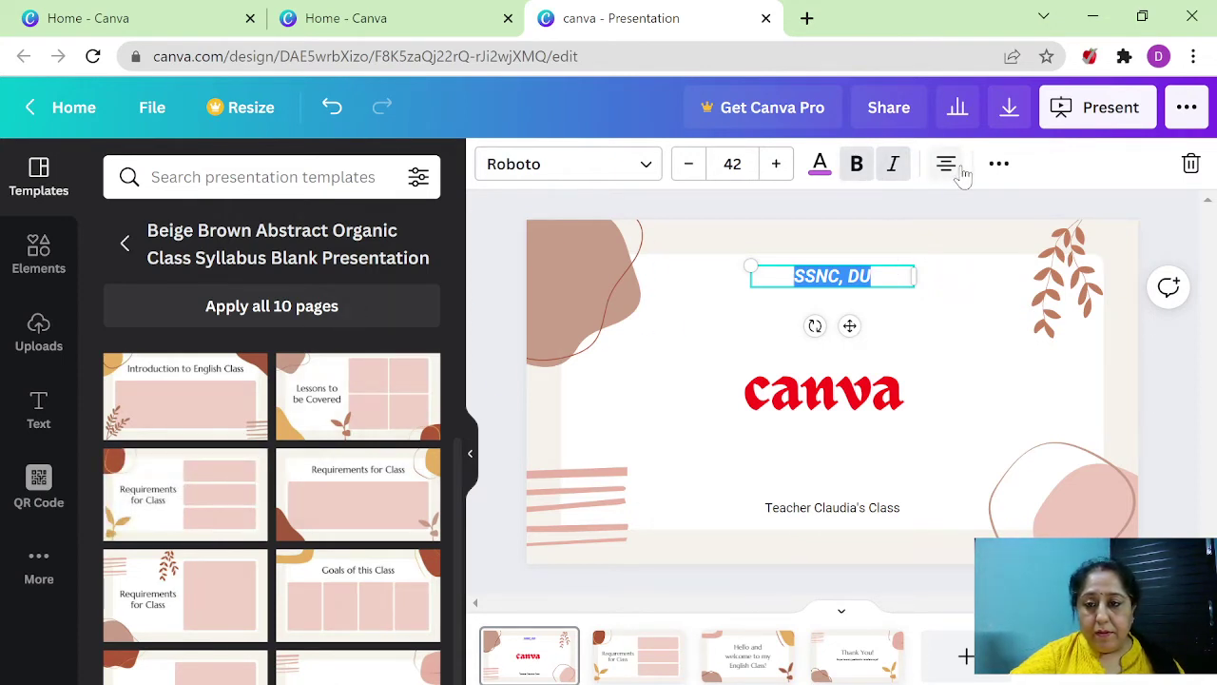
click(997, 164)
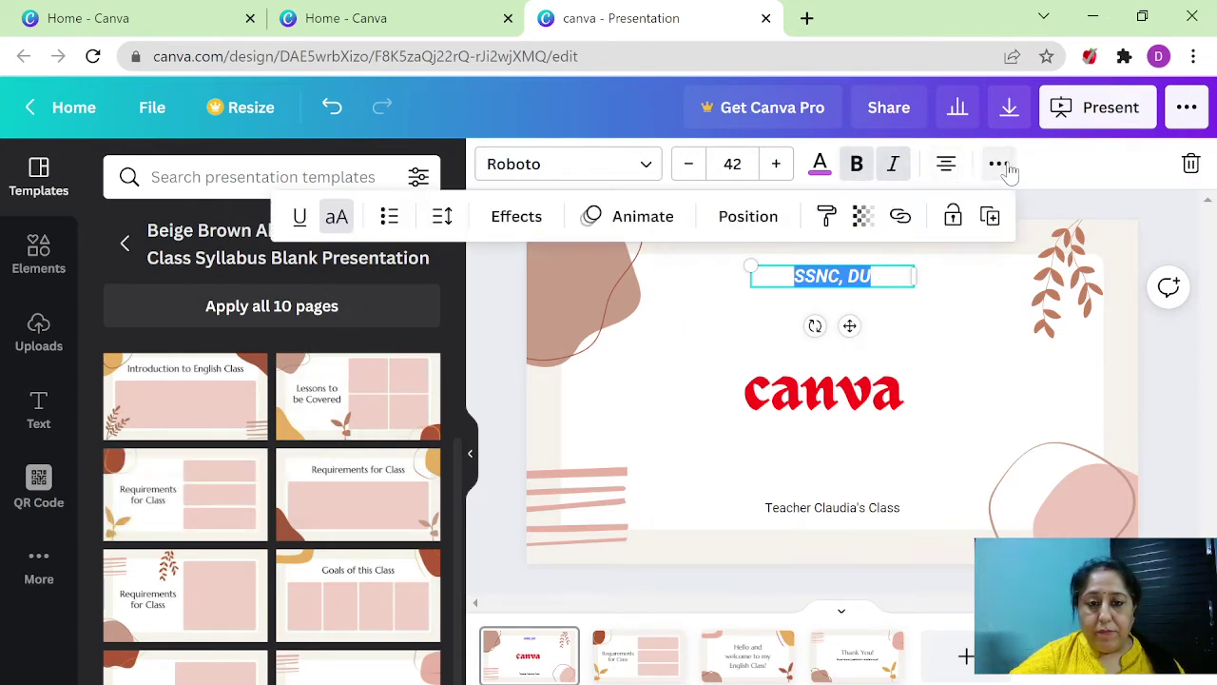
click(516, 219)
click(178, 604)
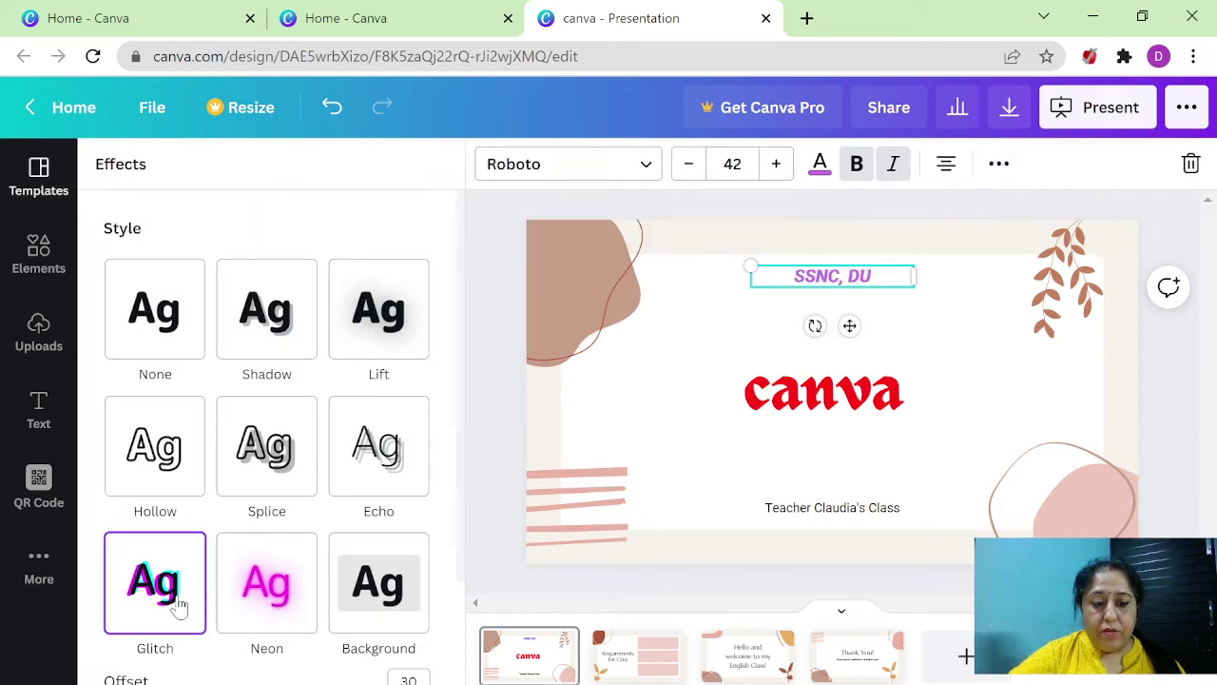
click(271, 590)
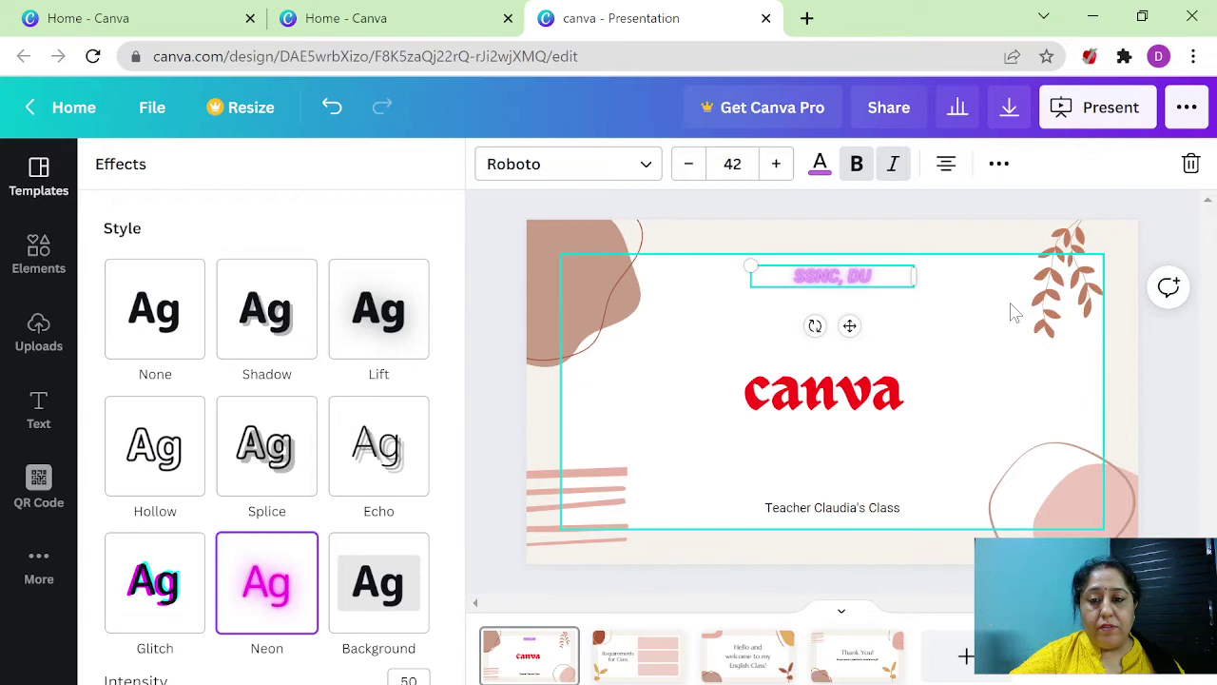
click(940, 343)
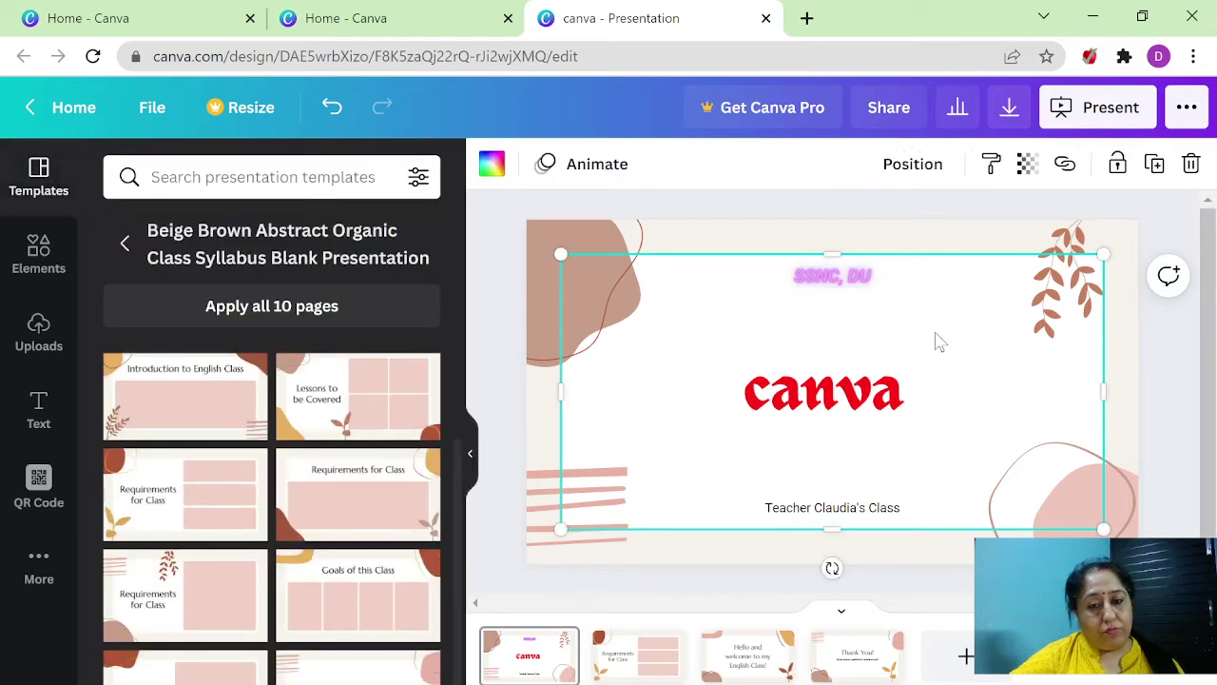
- Replace the bottom class line's wording with the teacher's full name
click(821, 513)
double_click(778, 511)
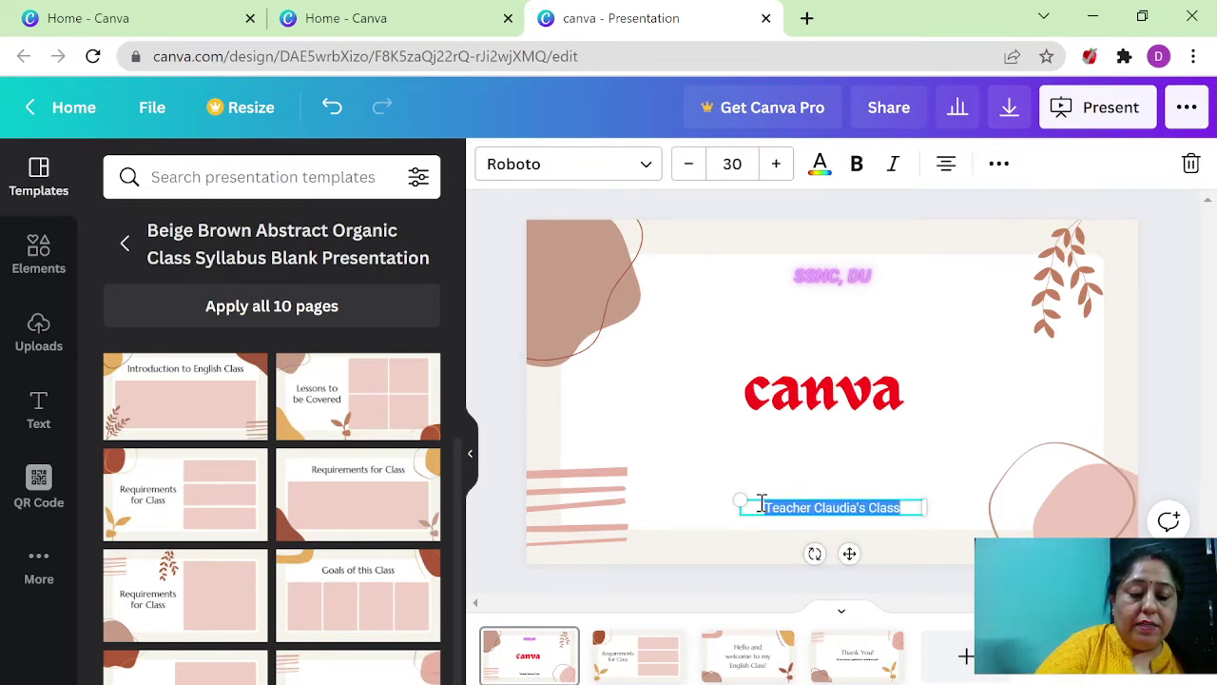
text(Dr)
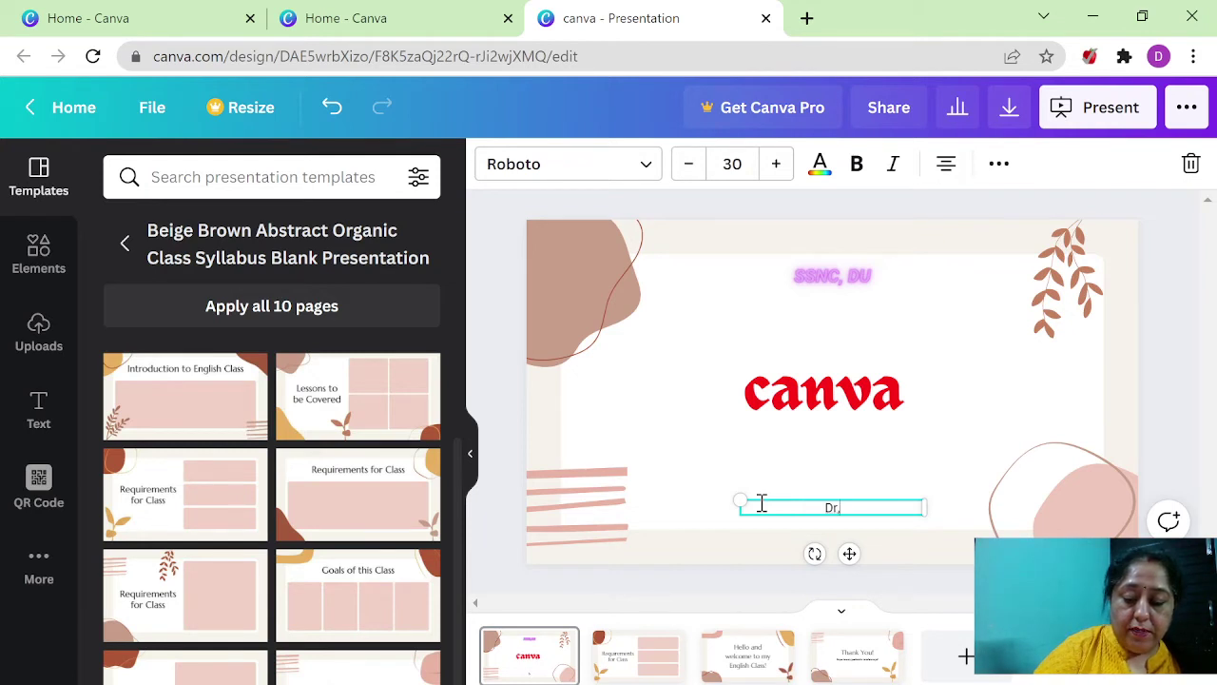
text(.)
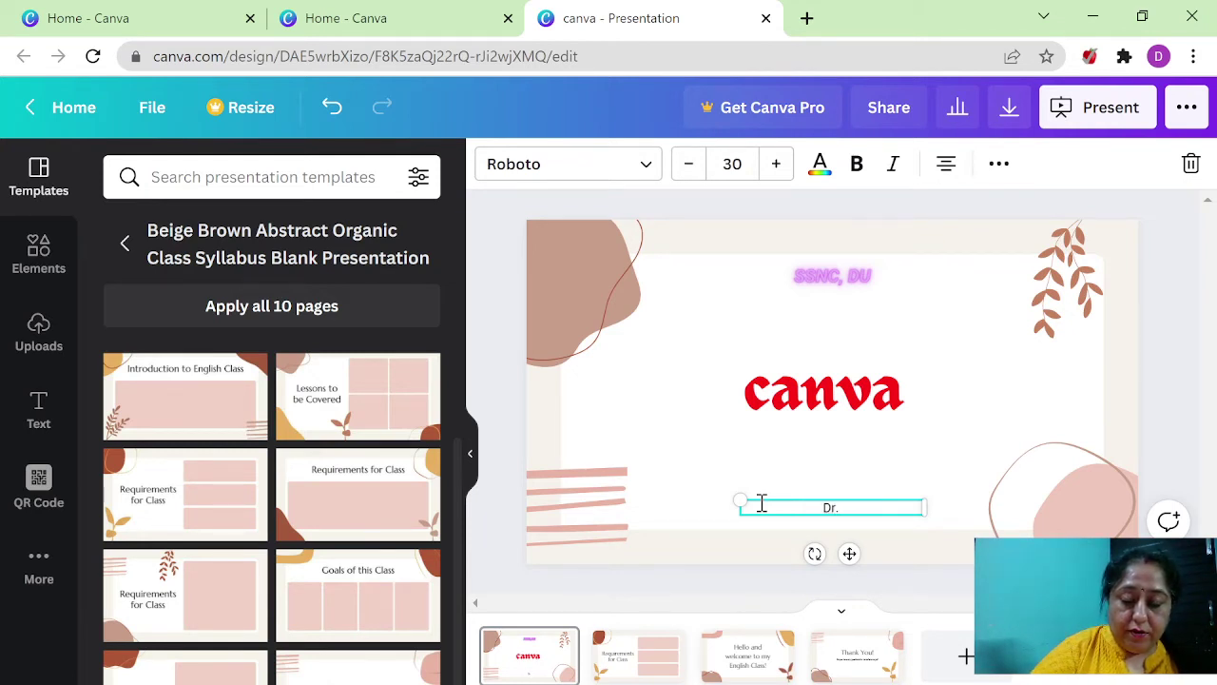
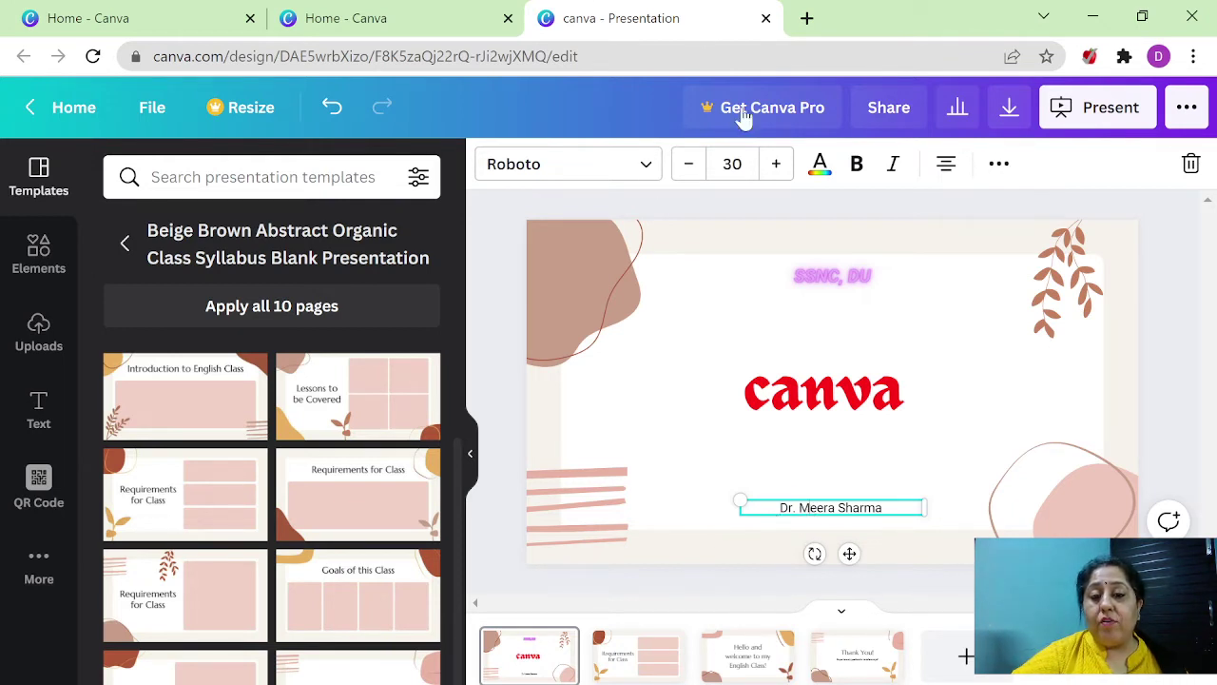
- Rotate the teacher's name text box to a slight diagonal tilt
drag(778, 511, 915, 505)
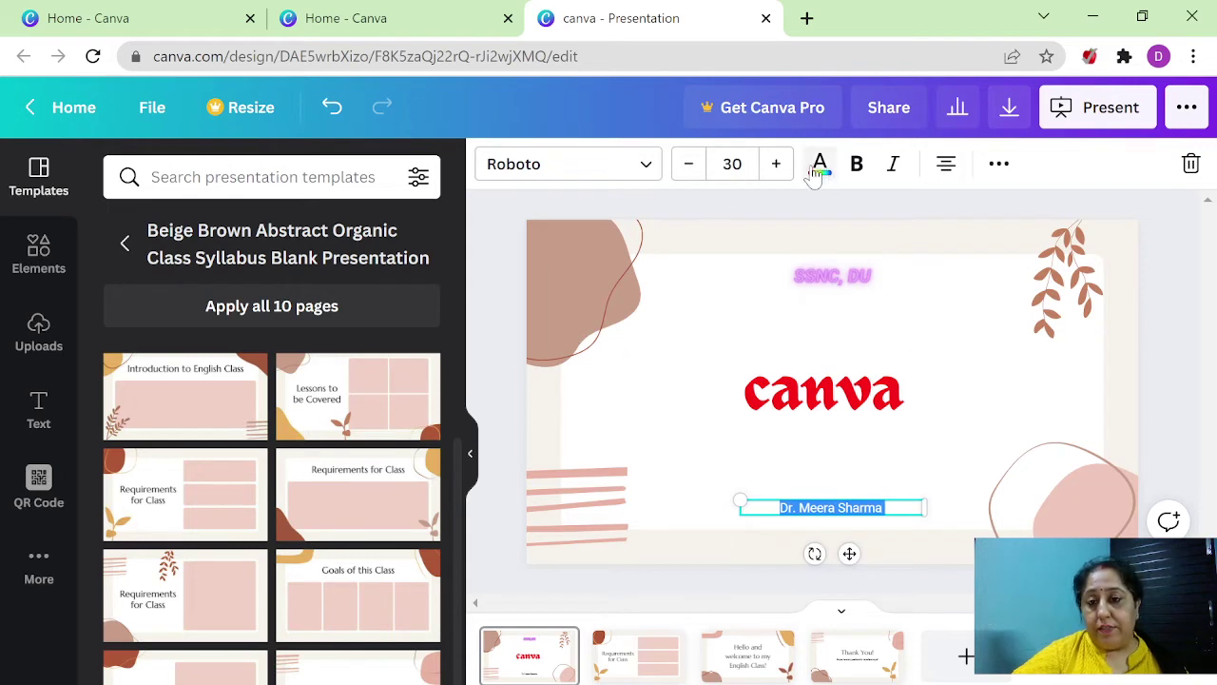
click(805, 511)
click(831, 564)
click(801, 515)
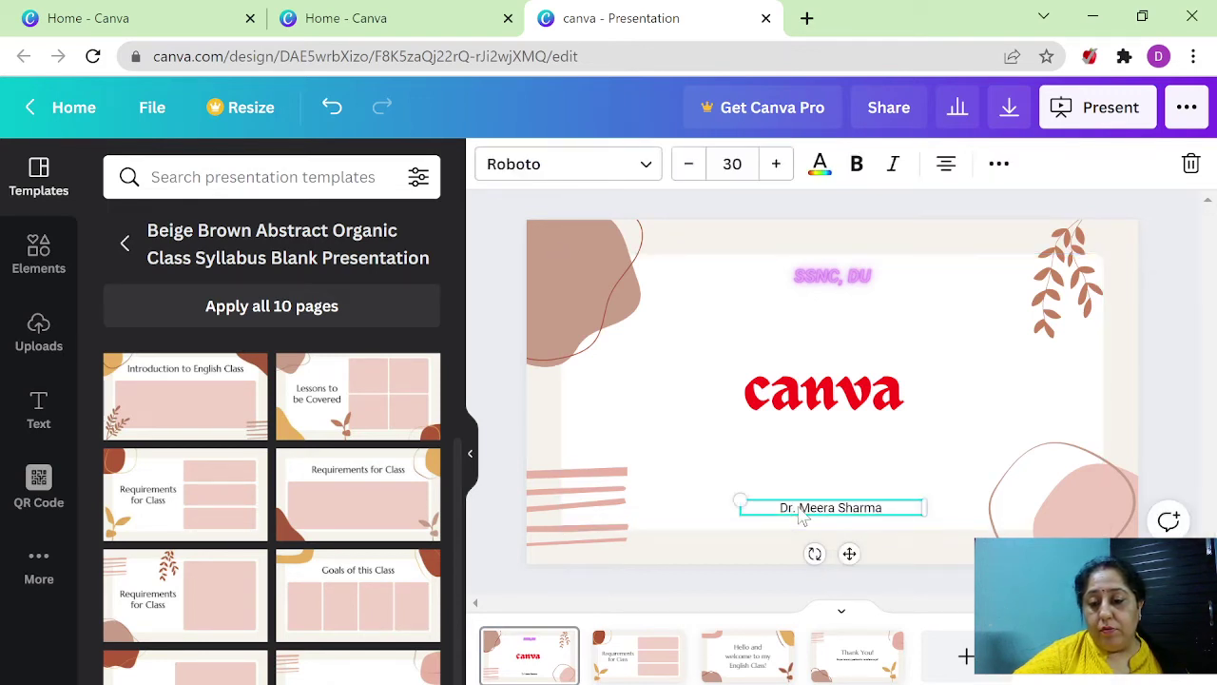
drag(815, 554, 820, 526)
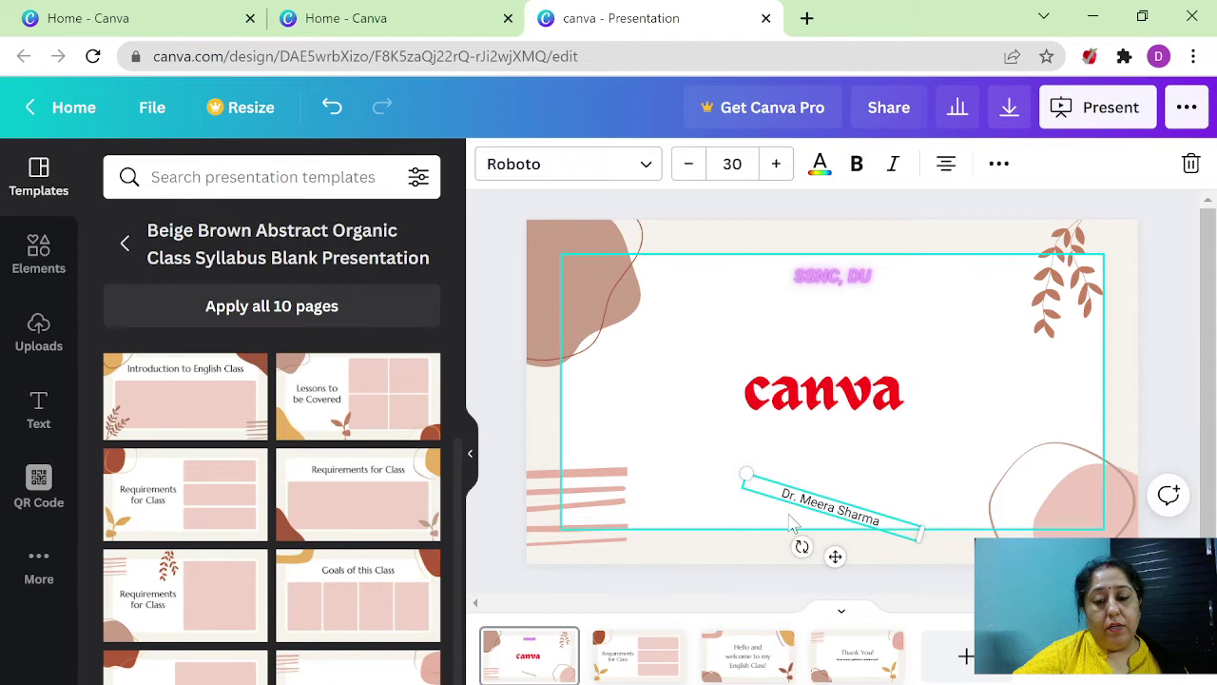
click(949, 453)
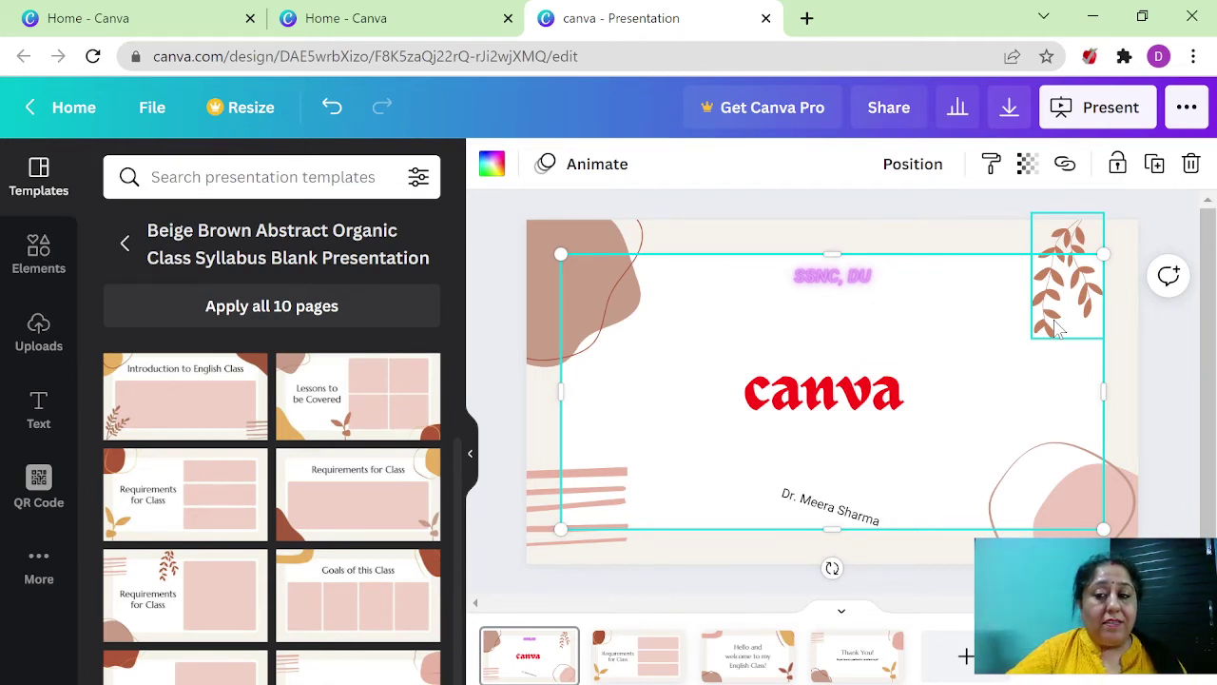
- Recolour the top-right leaf graphic on the title slide from brown to dark turquoise
click(1058, 328)
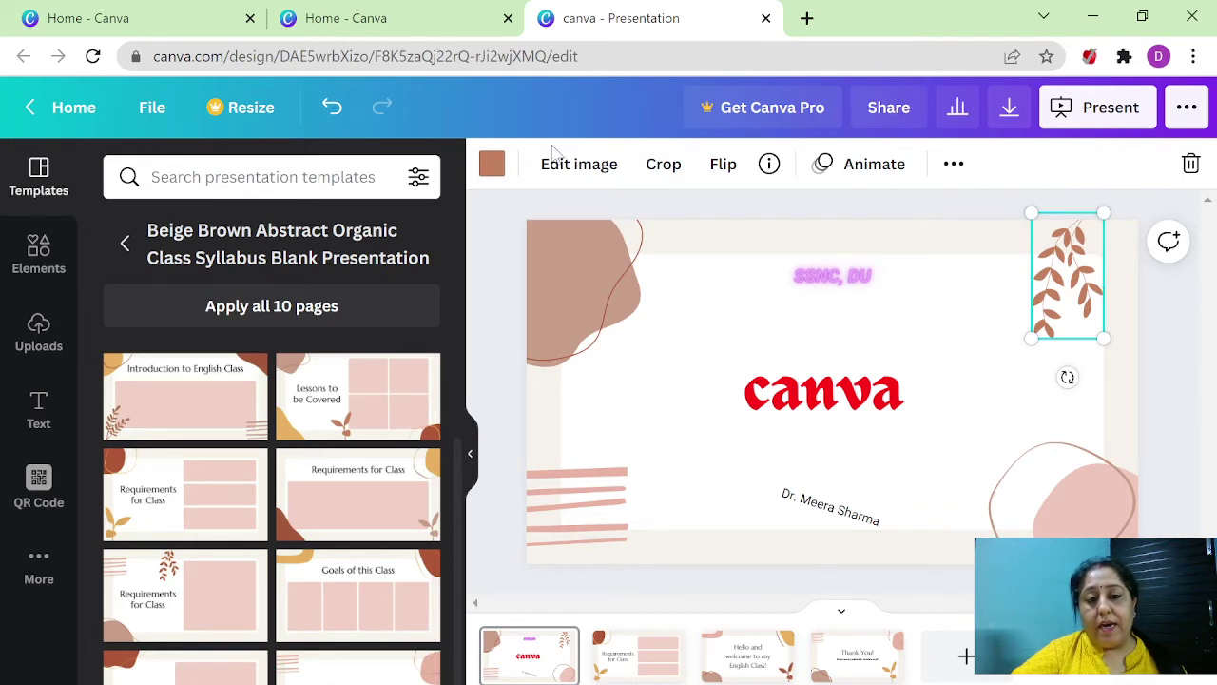
click(495, 170)
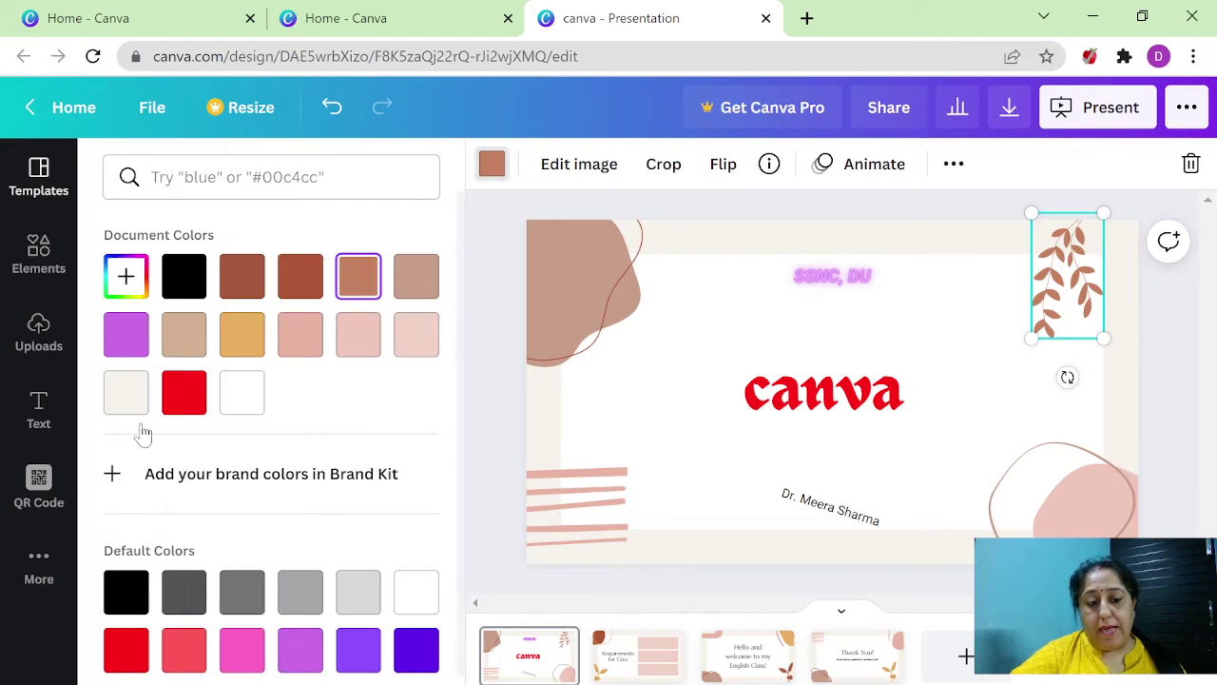
scroll(203, 580, down, 2)
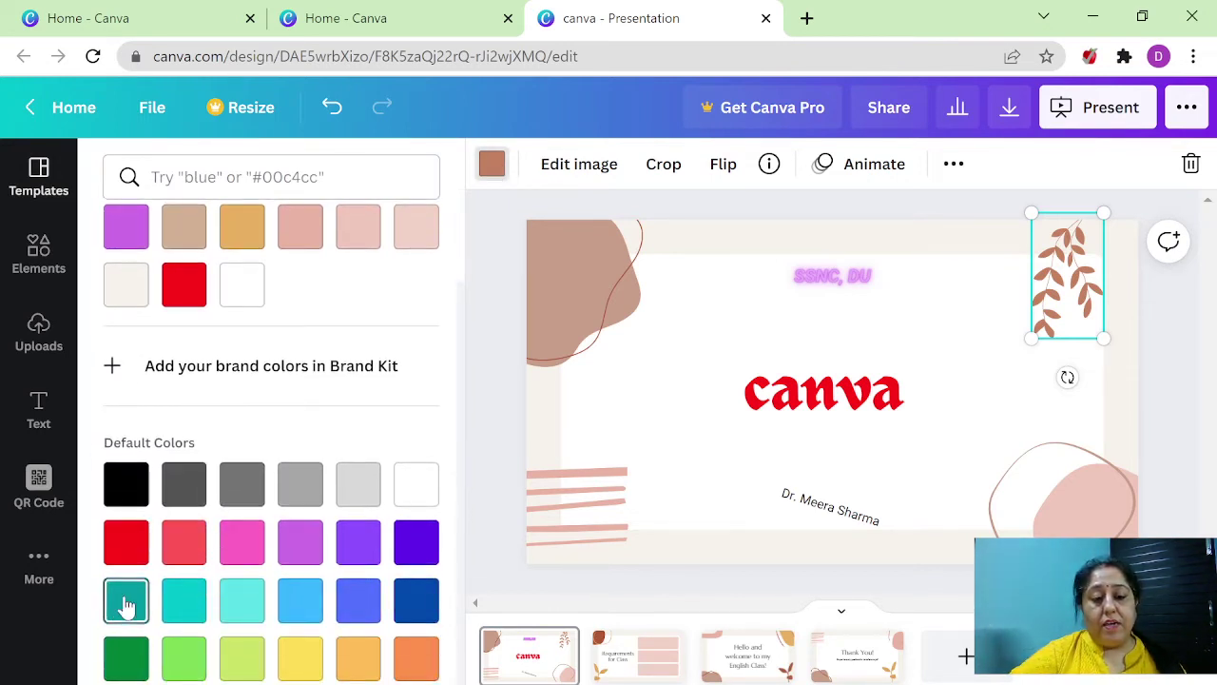
click(121, 608)
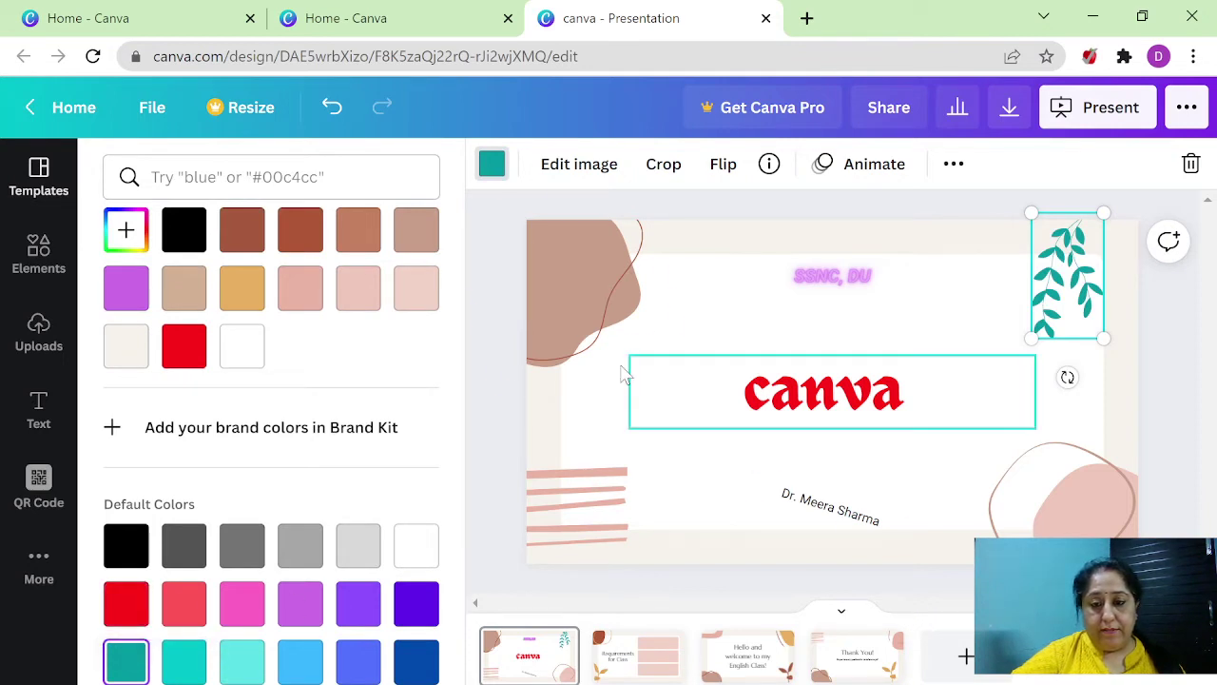
click(588, 281)
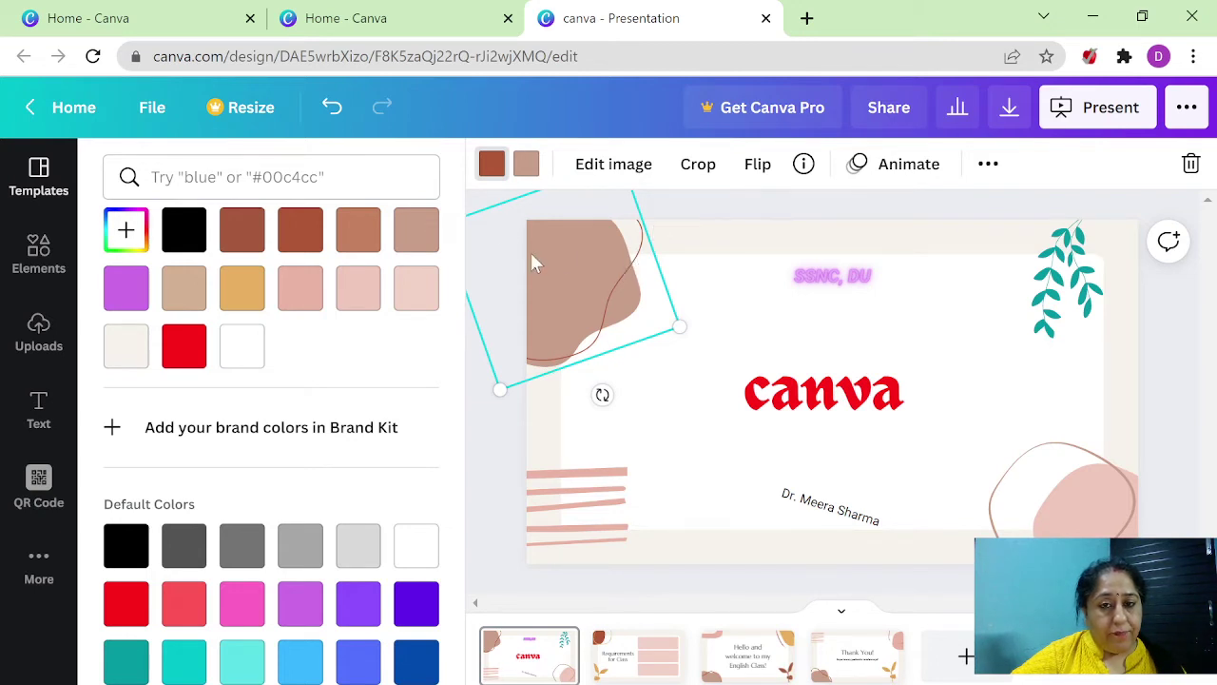
- Give the top-left blob a purple line and a light turquoise fill
click(491, 168)
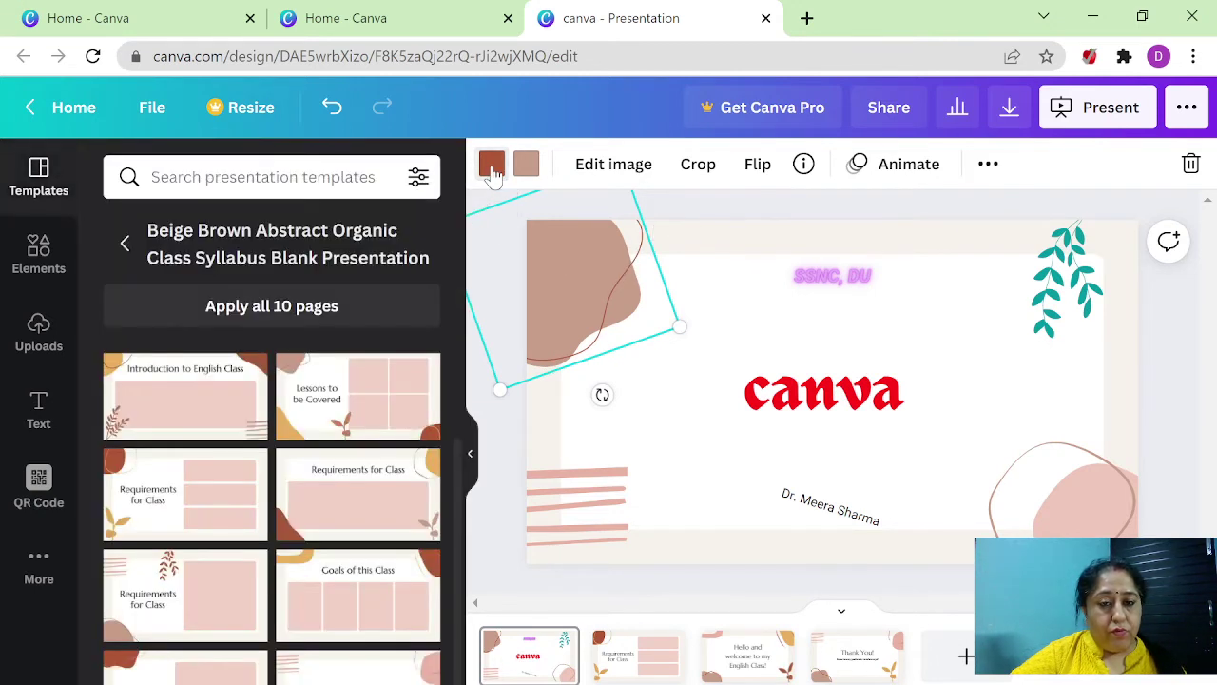
click(492, 167)
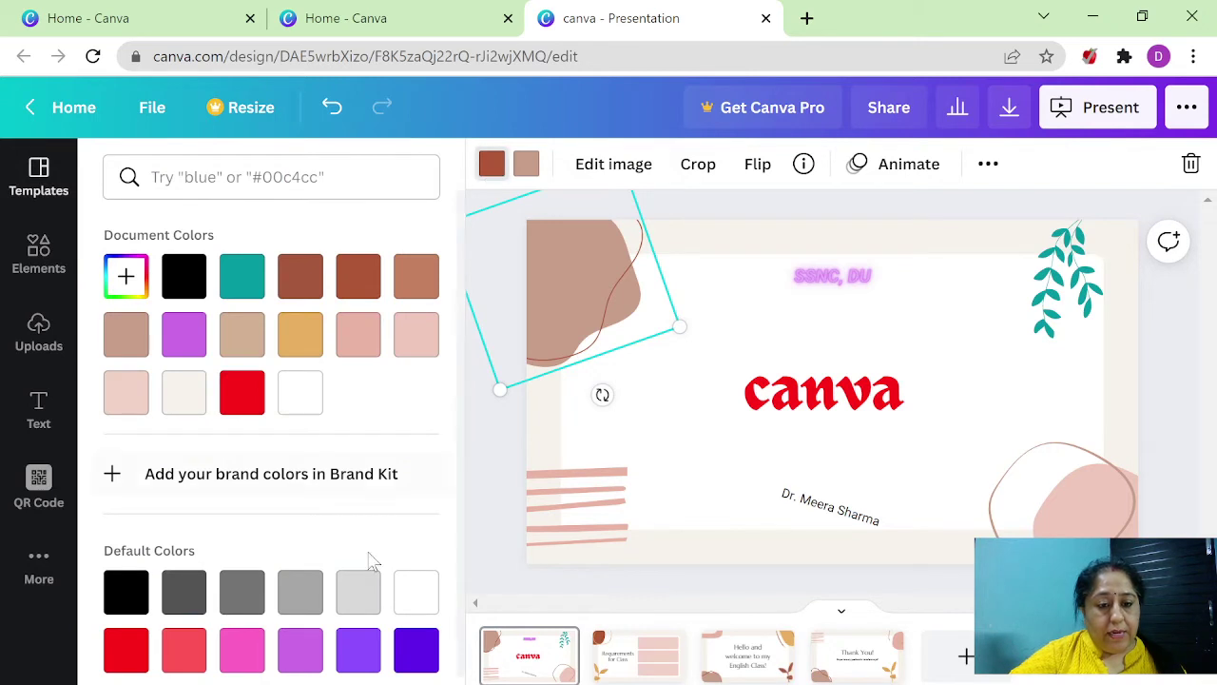
click(357, 650)
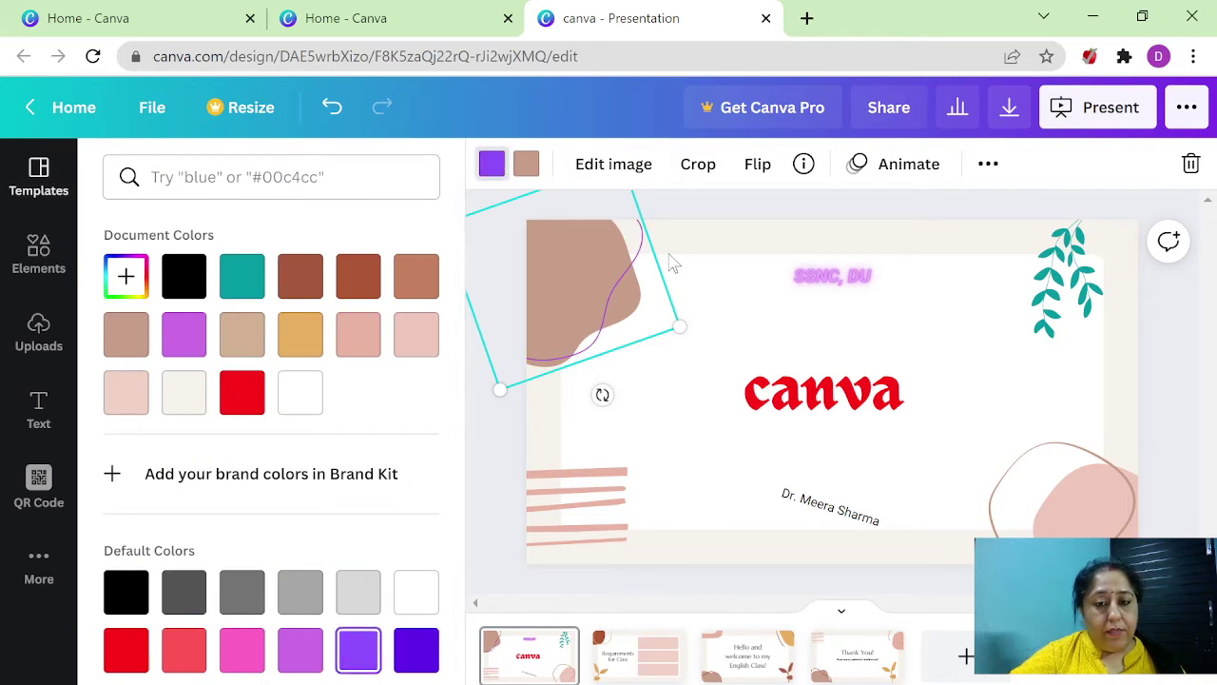
click(527, 166)
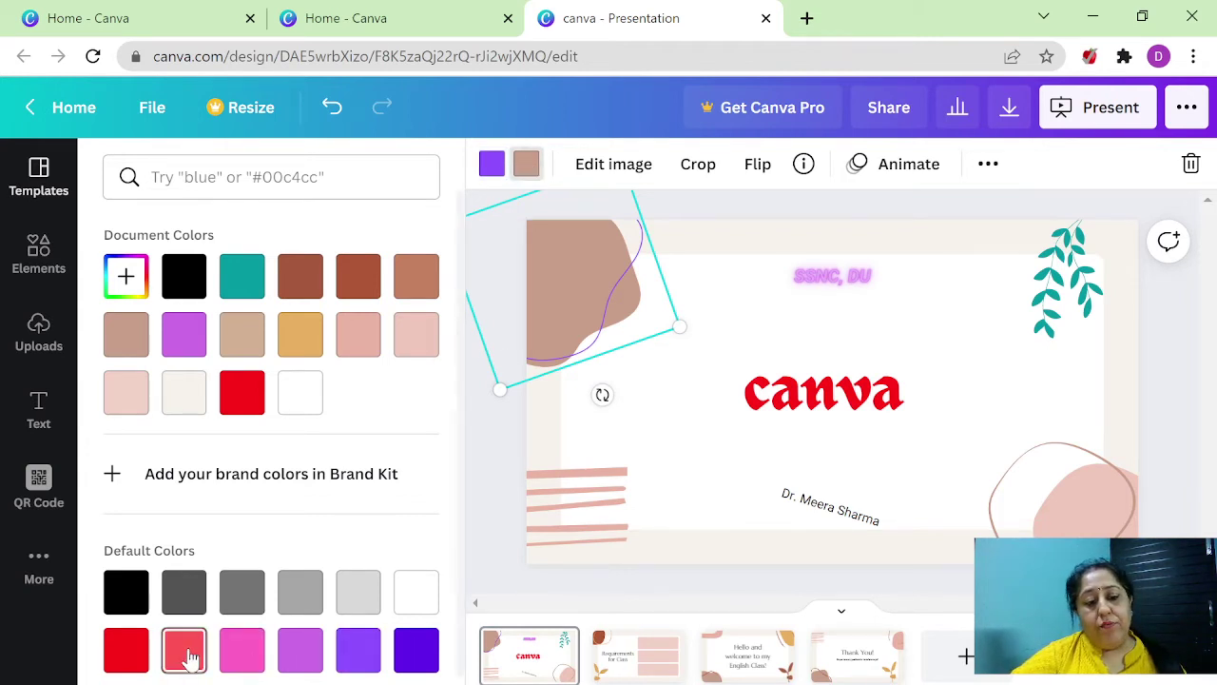
scroll(186, 656, down, 1)
click(241, 604)
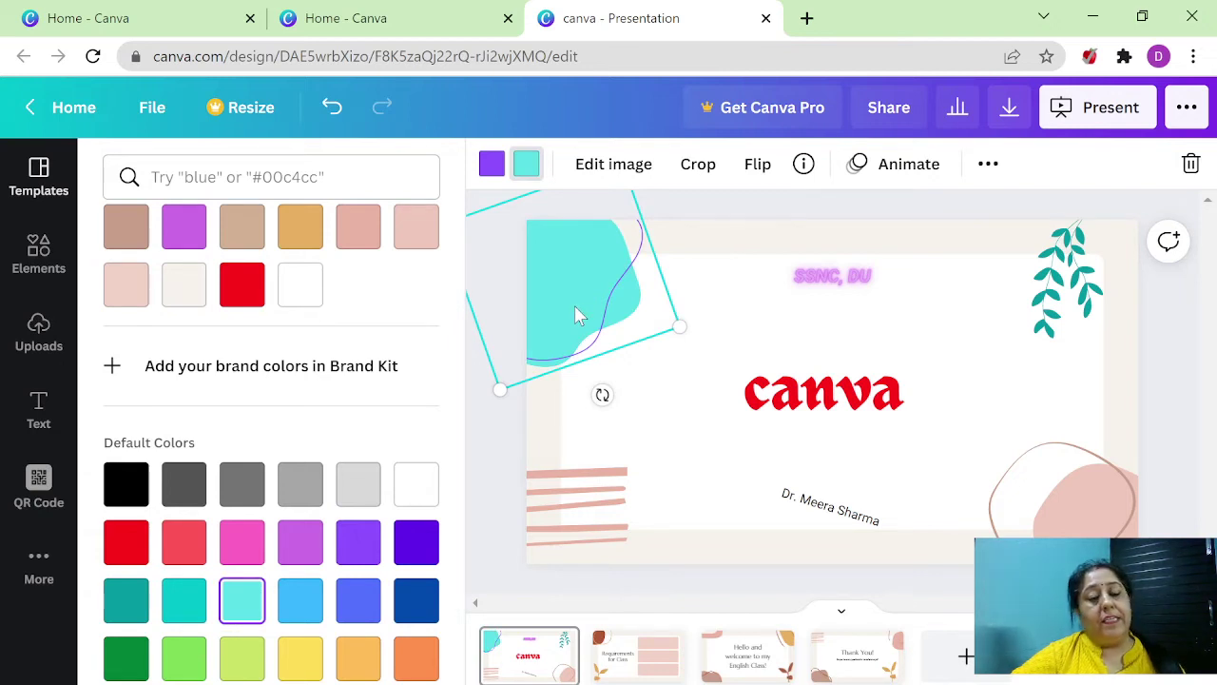
- Turn the lower-left stripes coral red and delete the pink blob at lower right
click(551, 504)
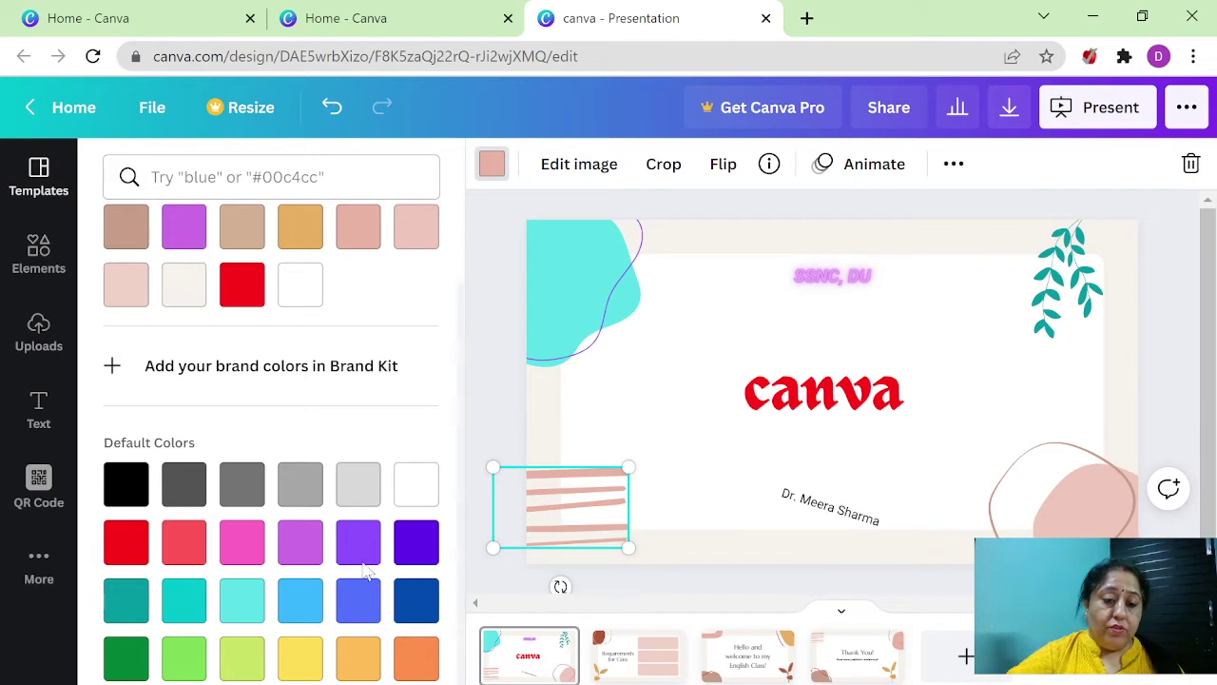
click(185, 541)
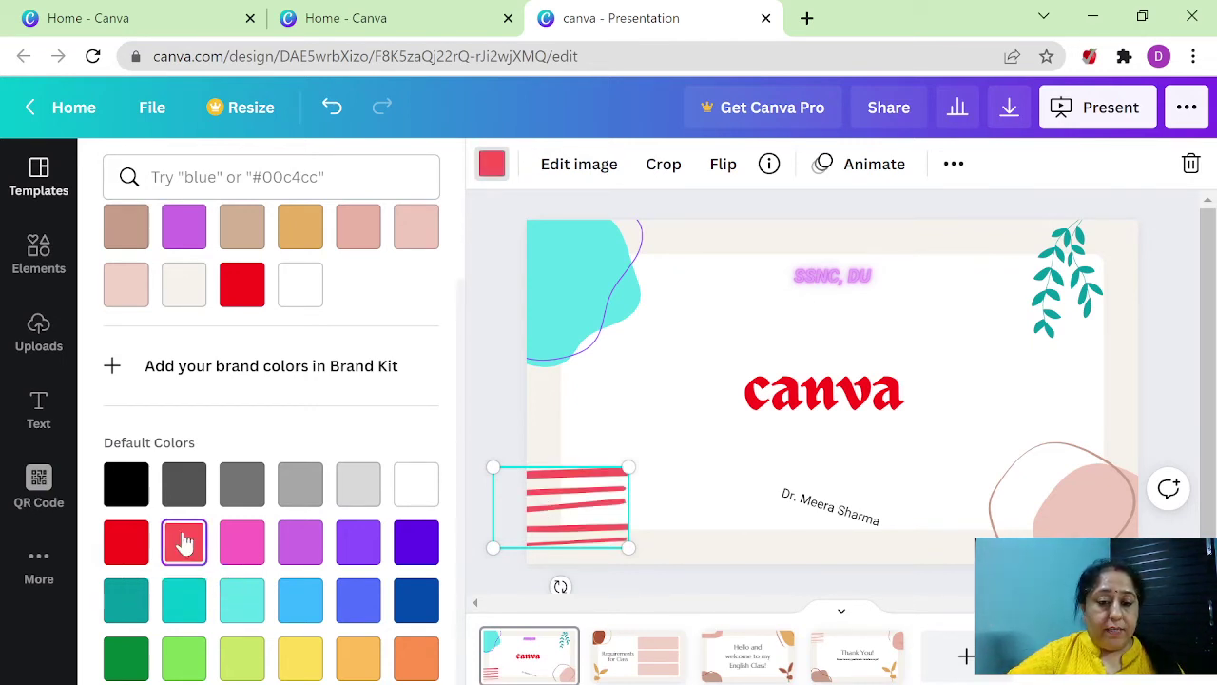
click(1066, 533)
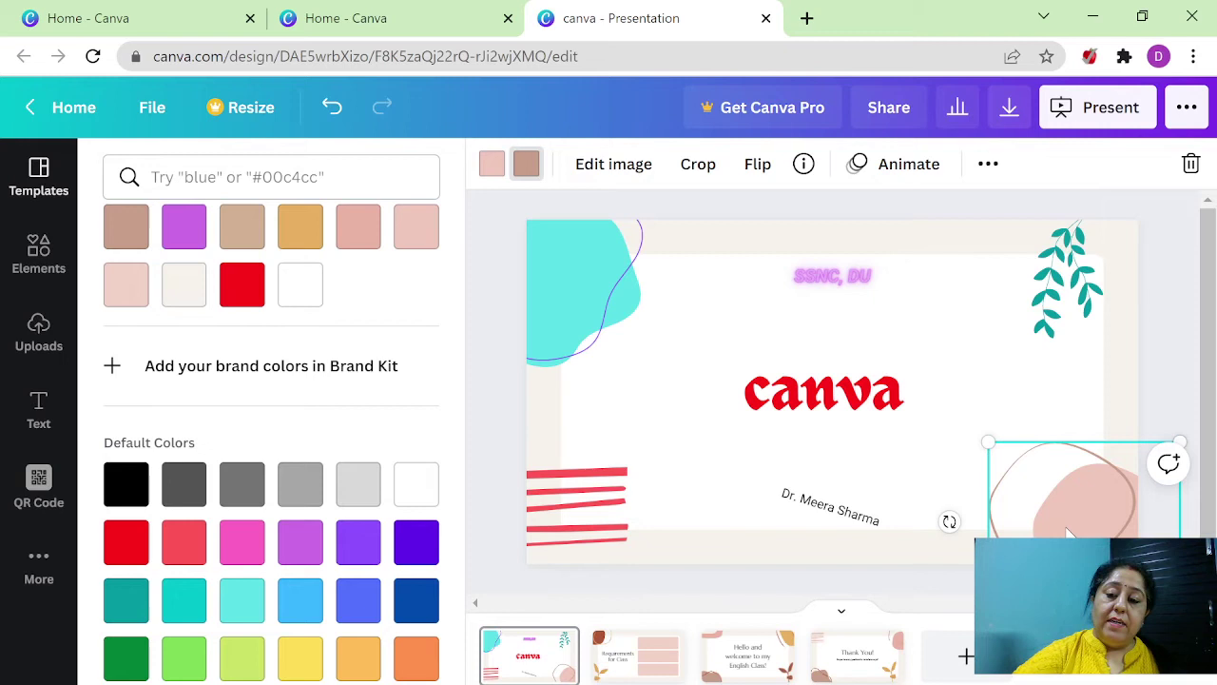
key(Delete)
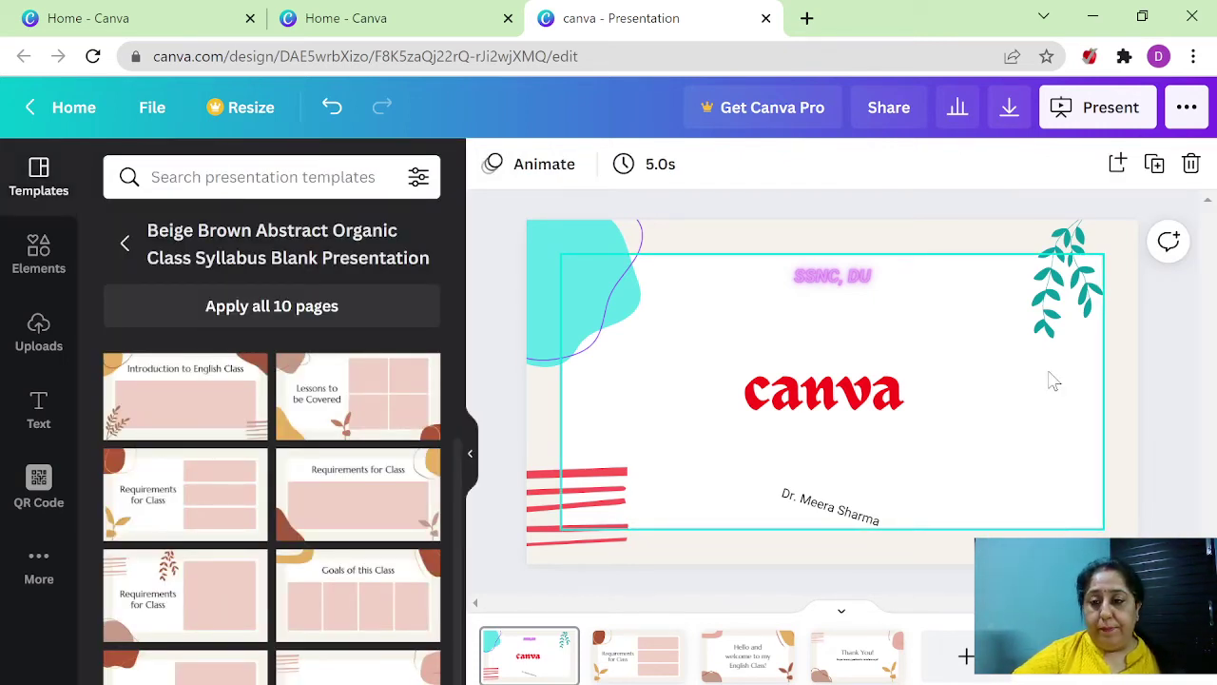
- Copy the turquoise top-right leaf and paste a duplicate onto the slide
click(1072, 291)
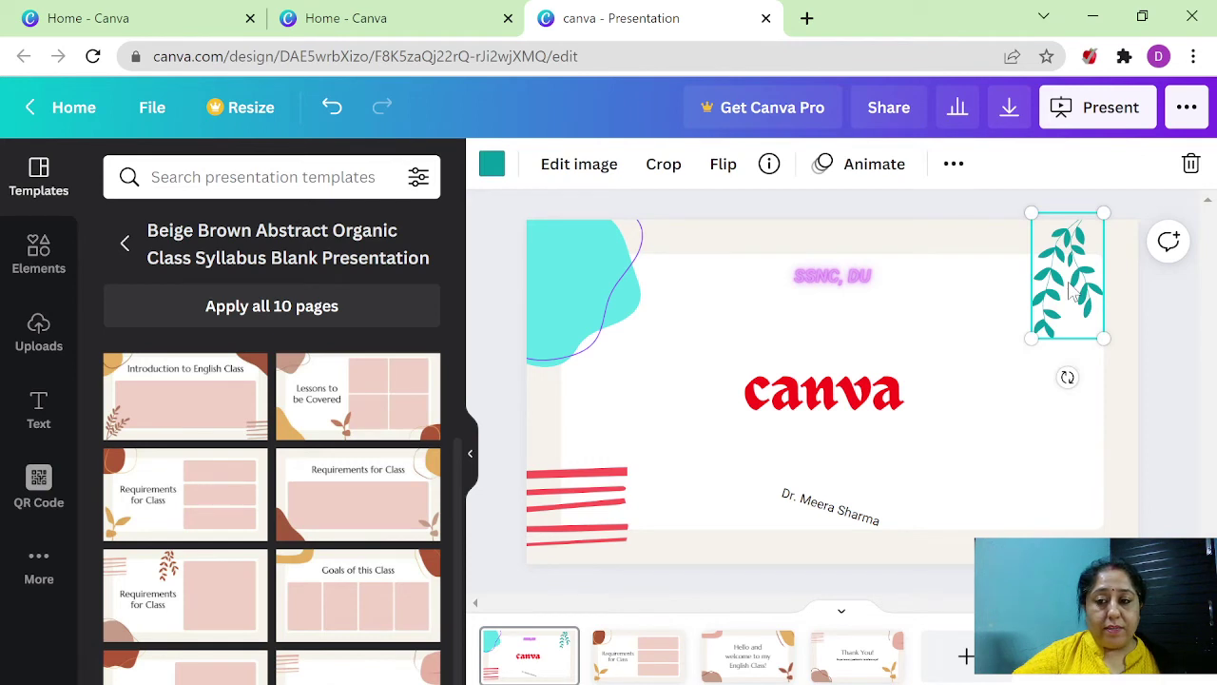
right_click(1071, 293)
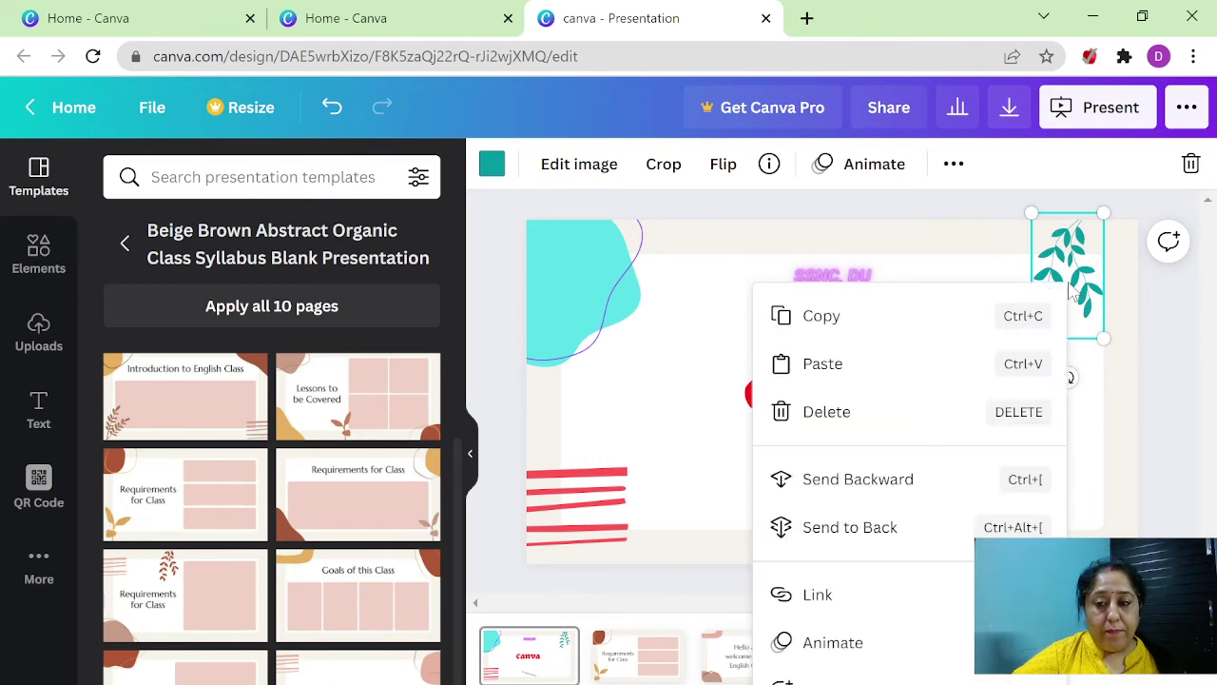
click(921, 324)
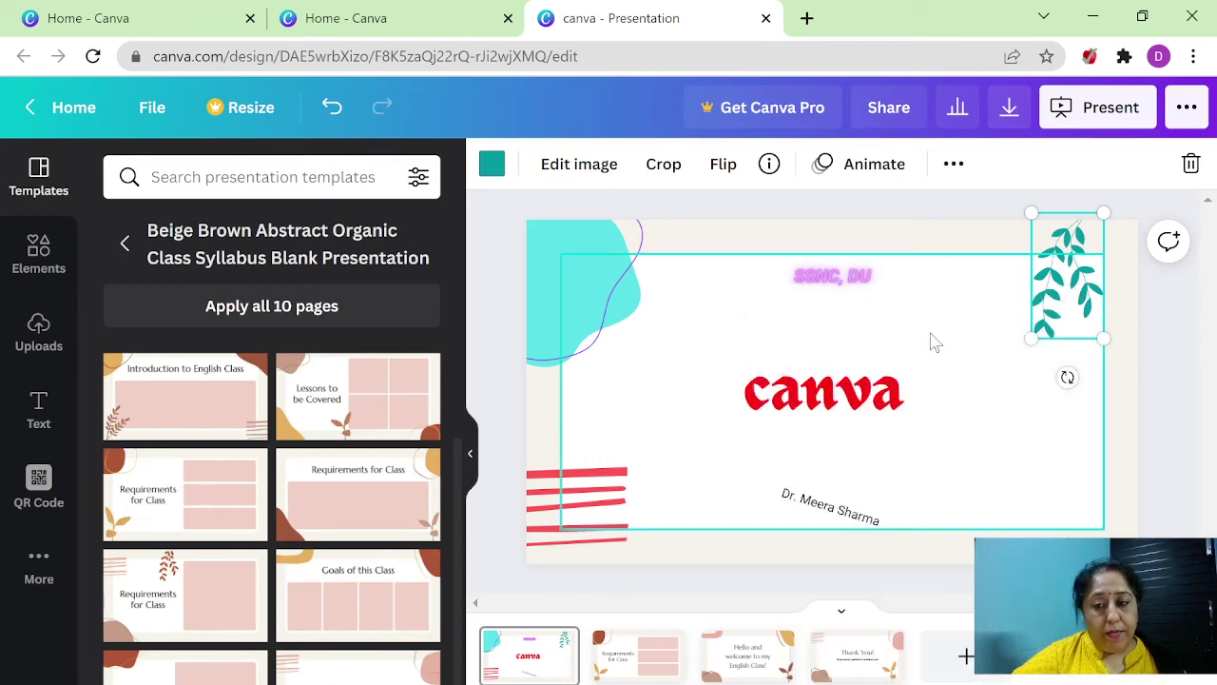
click(1018, 542)
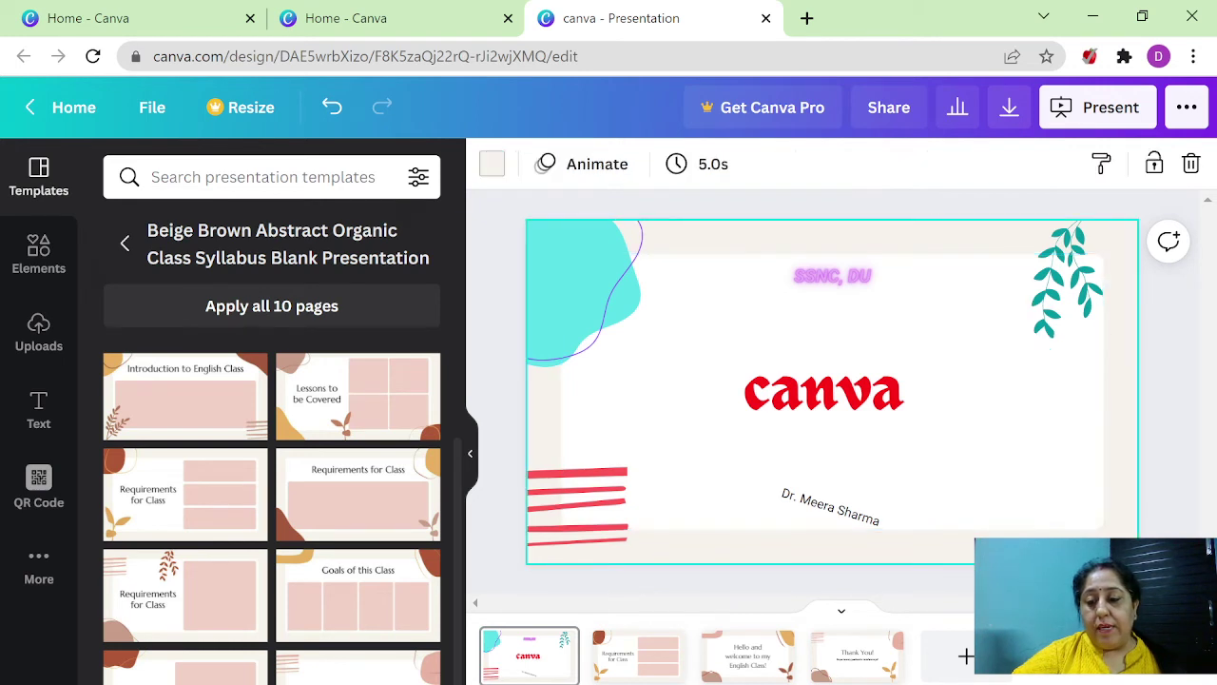
right_click(1003, 522)
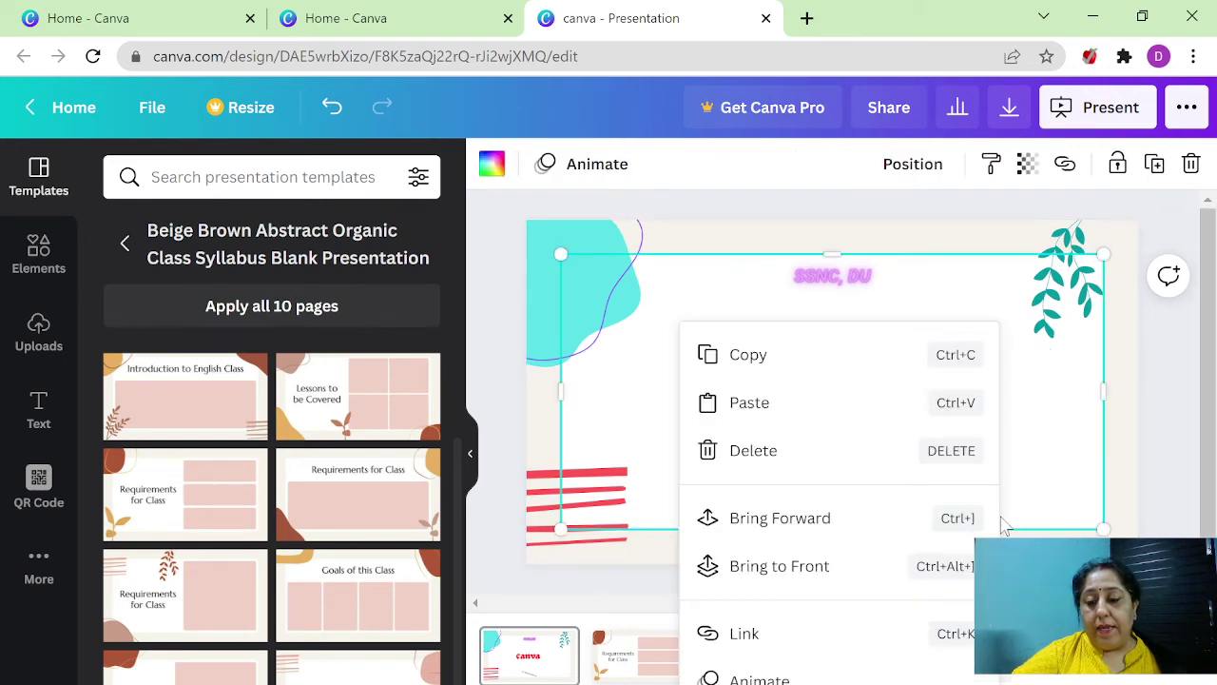
click(847, 407)
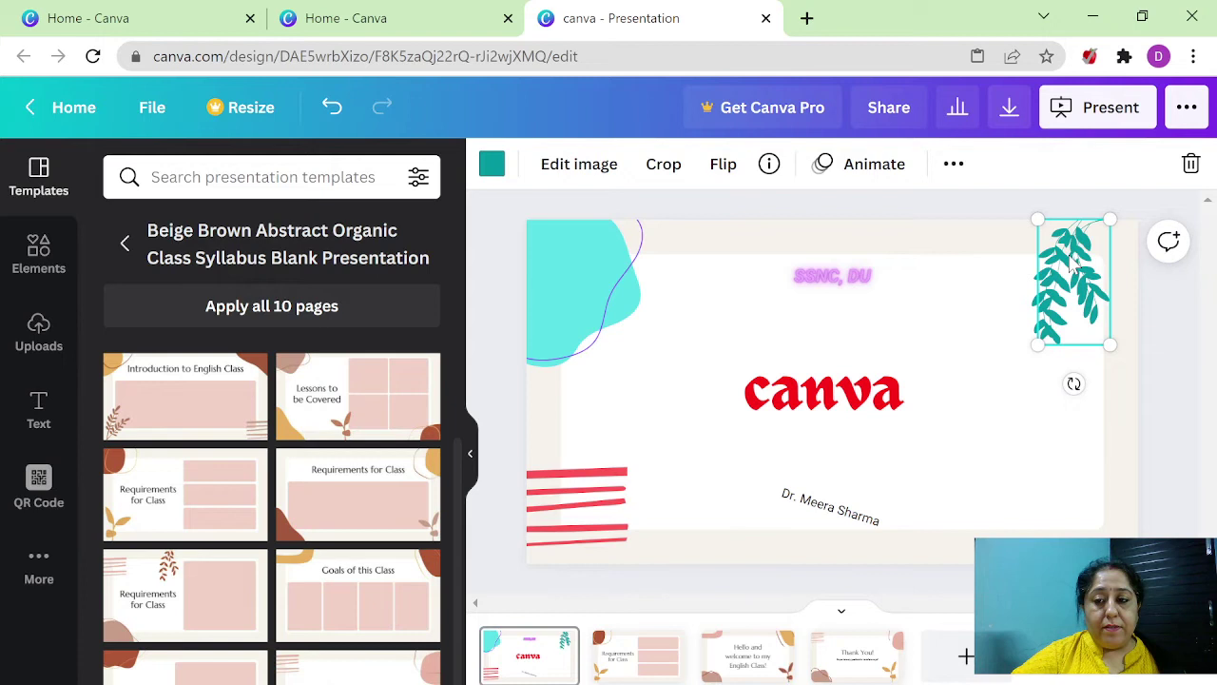
- Move the leaf copy to the bottom-right corner and rotate it to 180°
drag(1070, 266, 1076, 485)
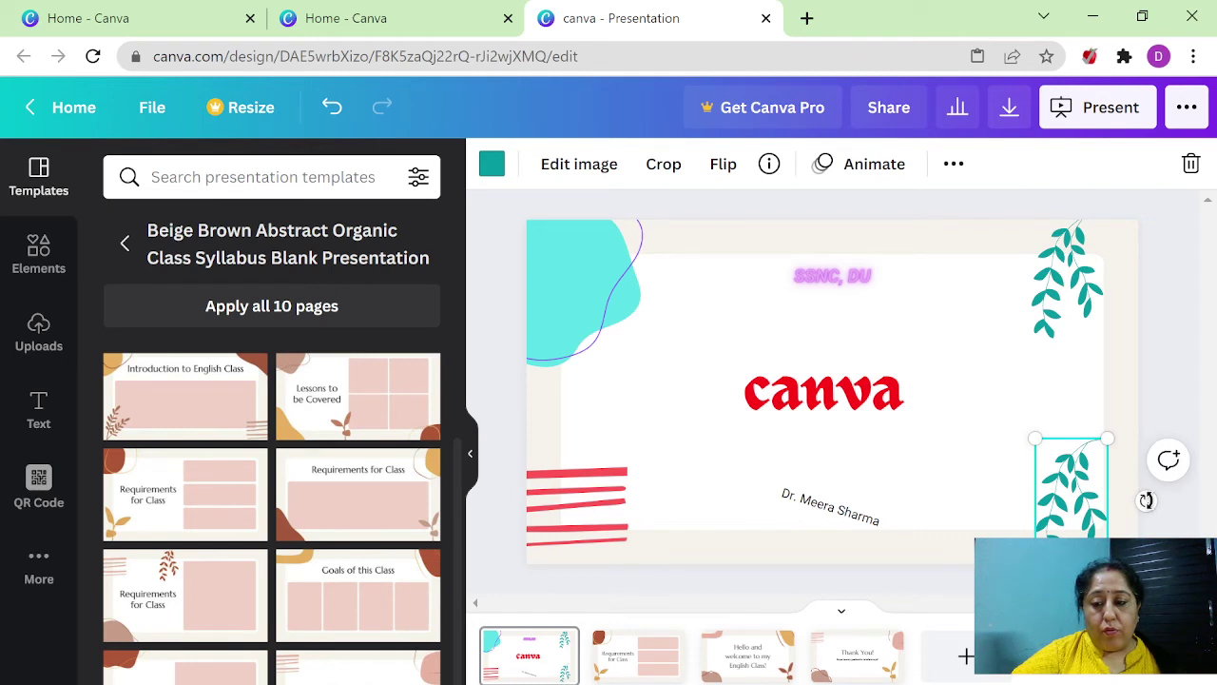
drag(1145, 500, 1002, 500)
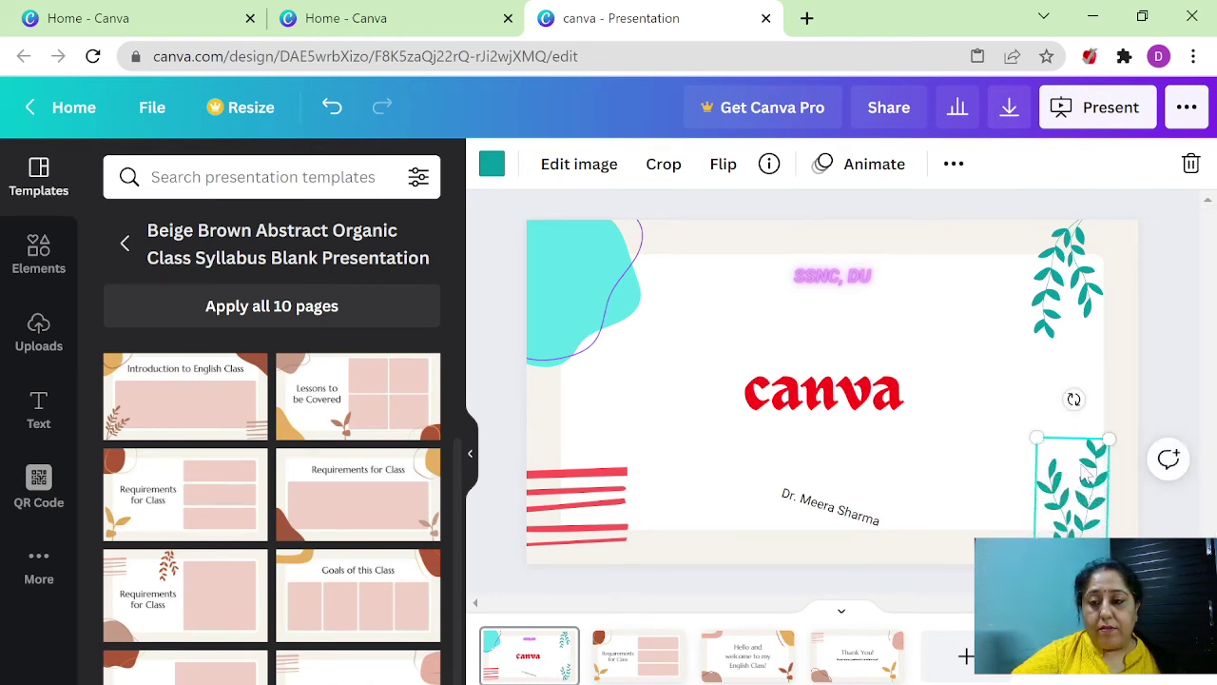
drag(1075, 399, 1068, 399)
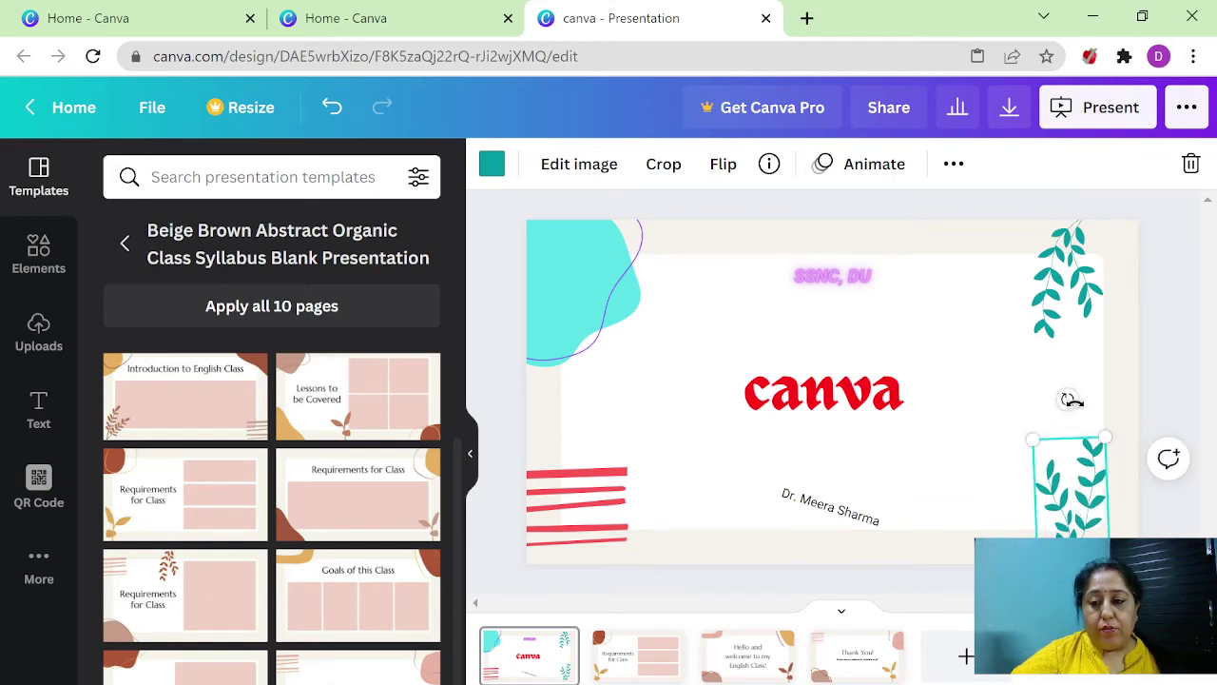
drag(1067, 400, 1069, 400)
click(1193, 409)
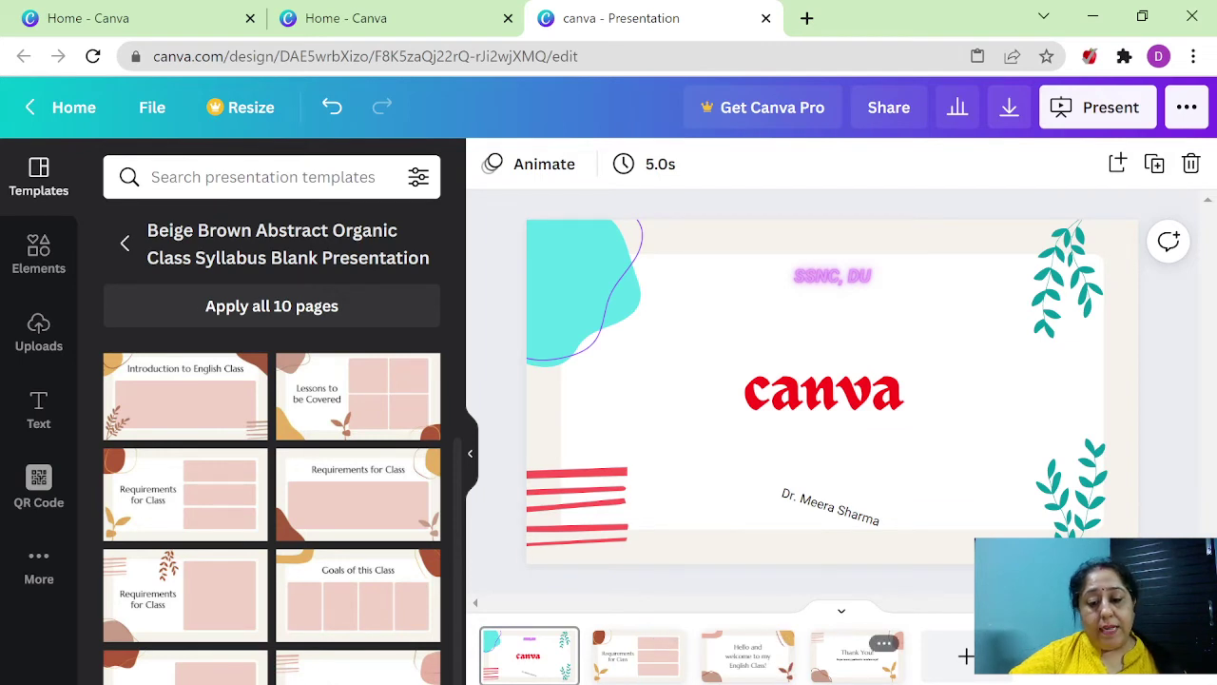
- Switch to page 4, the Thank You! slide, via the page strip
click(853, 672)
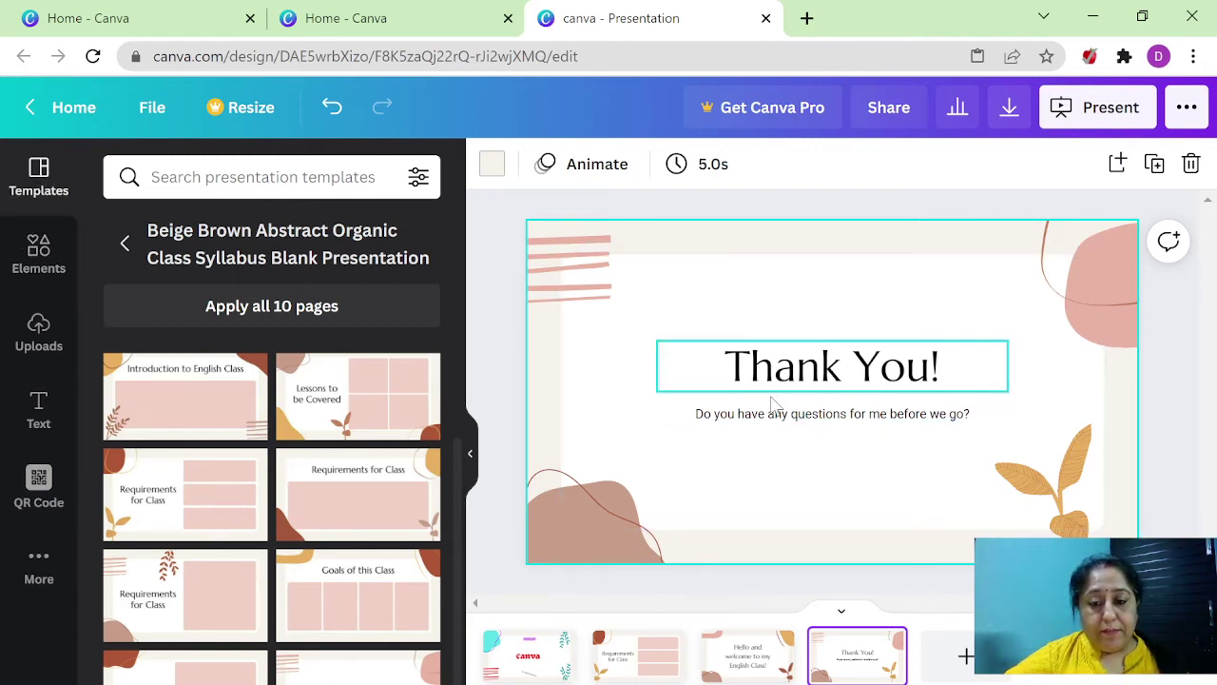
click(513, 665)
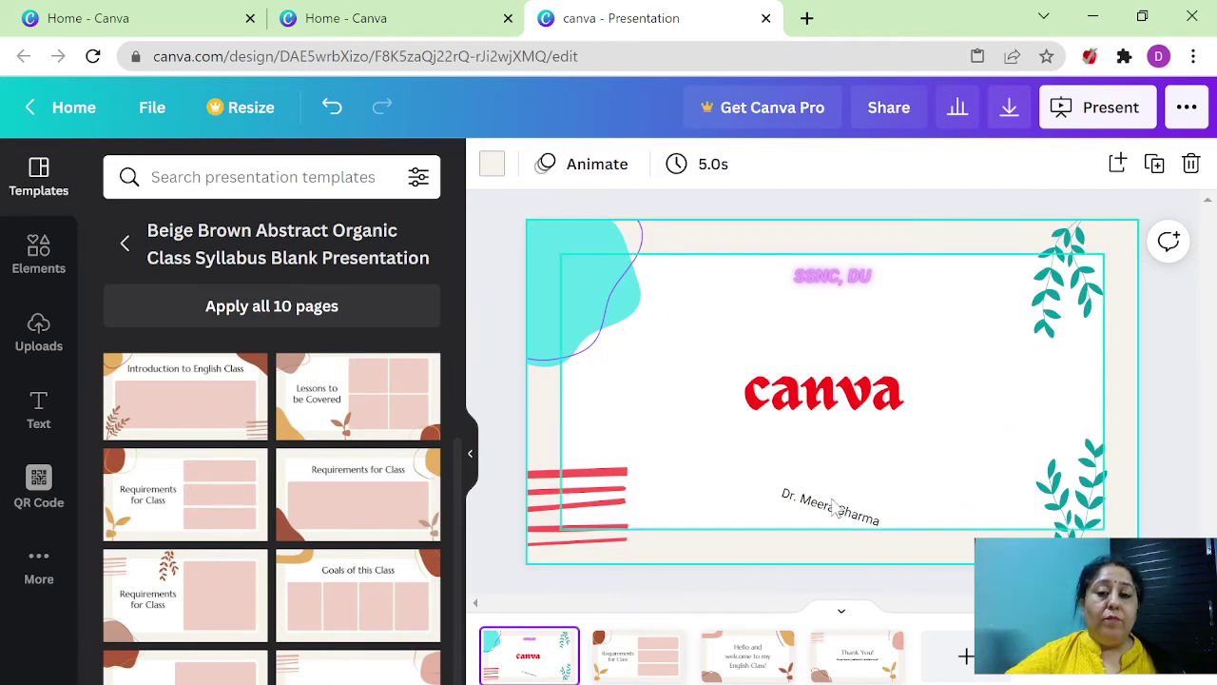
click(856, 654)
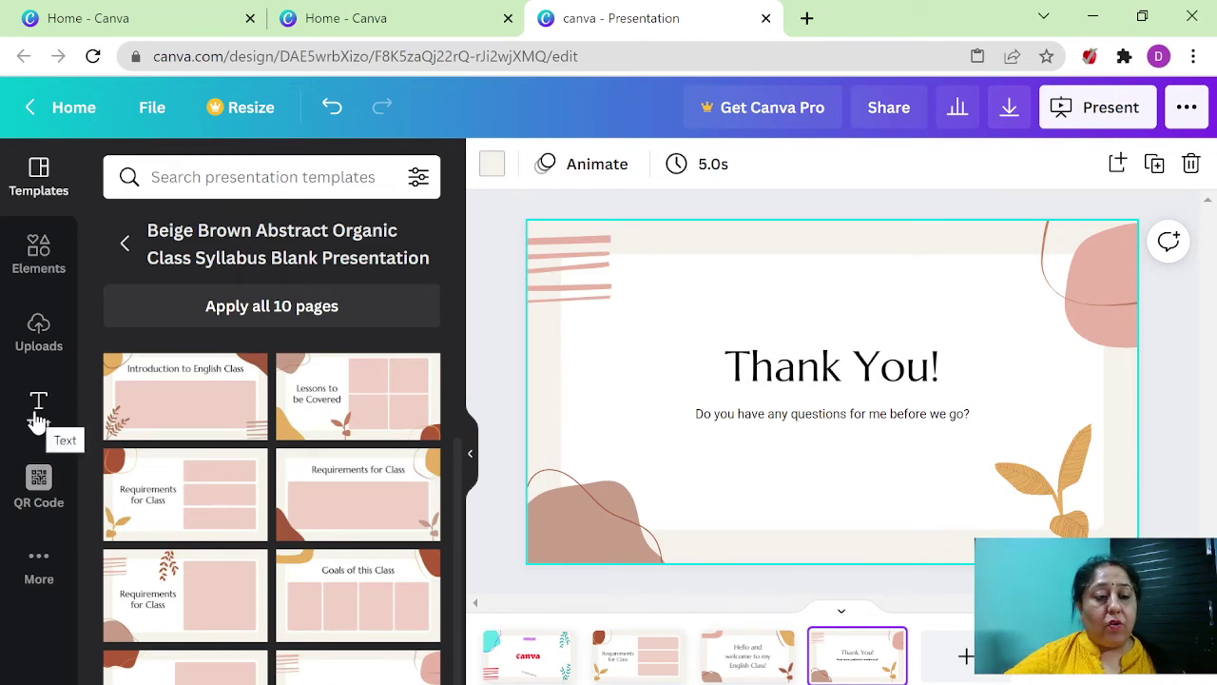
- Add the 'Thank you!' script design from the Text panel's font combinations to the slide
click(36, 419)
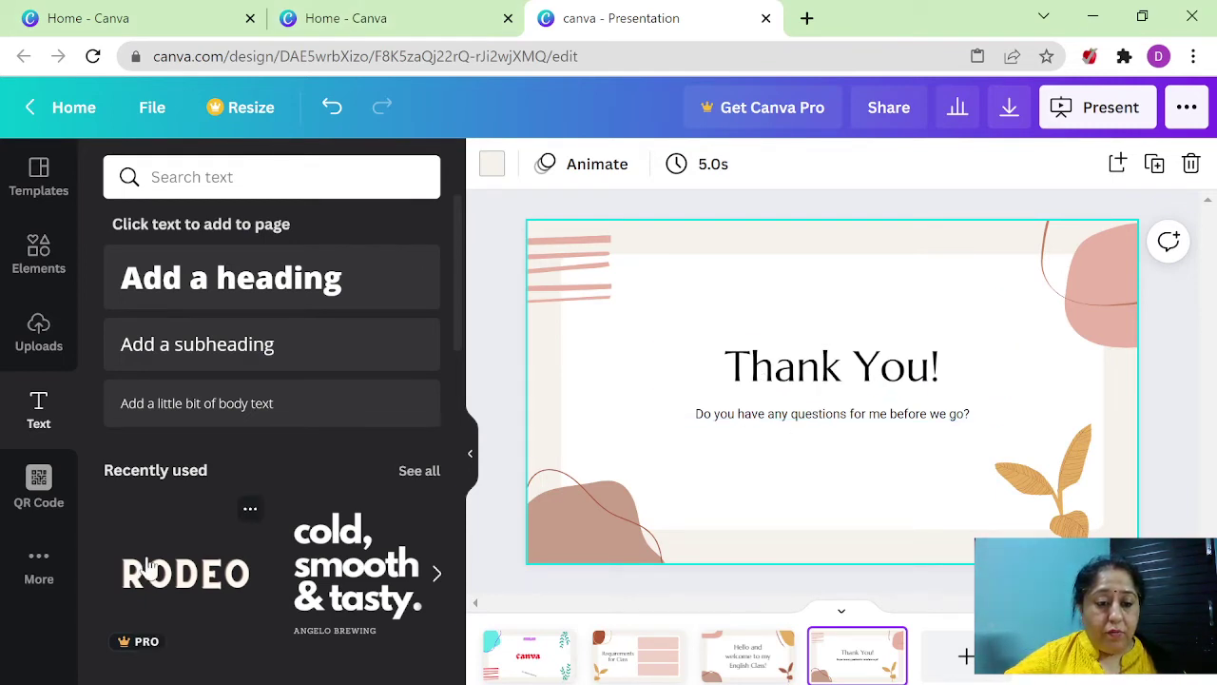
scroll(149, 567, down, 1)
scroll(147, 555, down, 1)
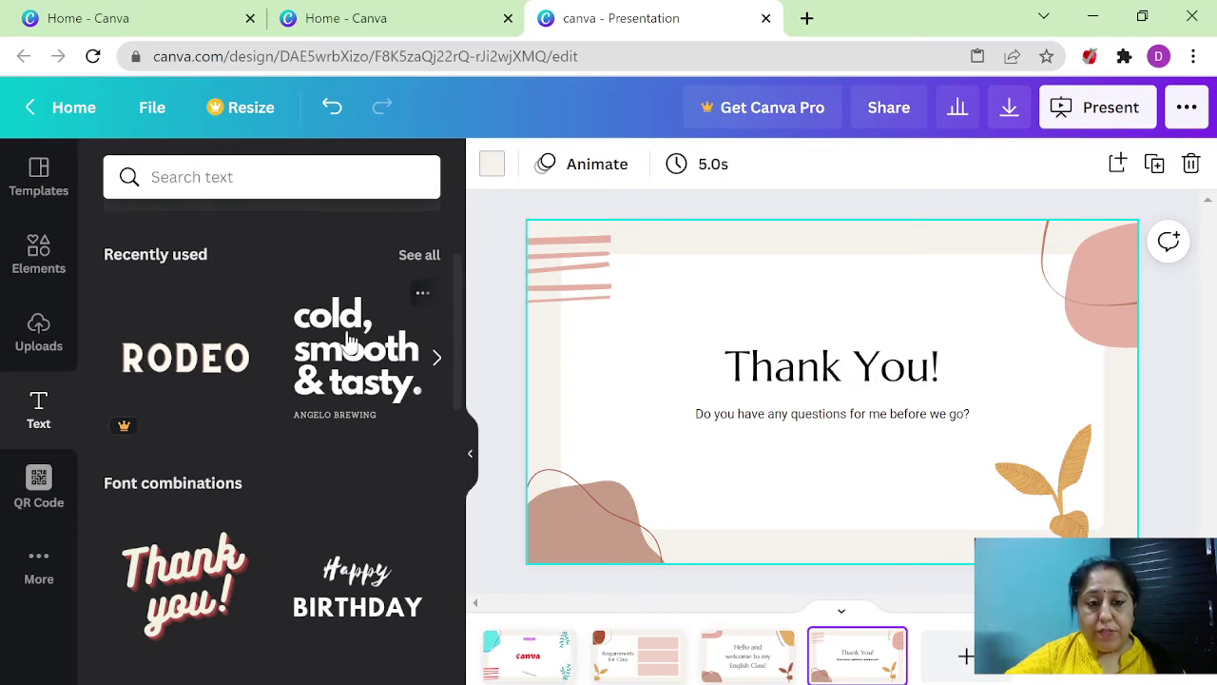
scroll(314, 580, down, 1)
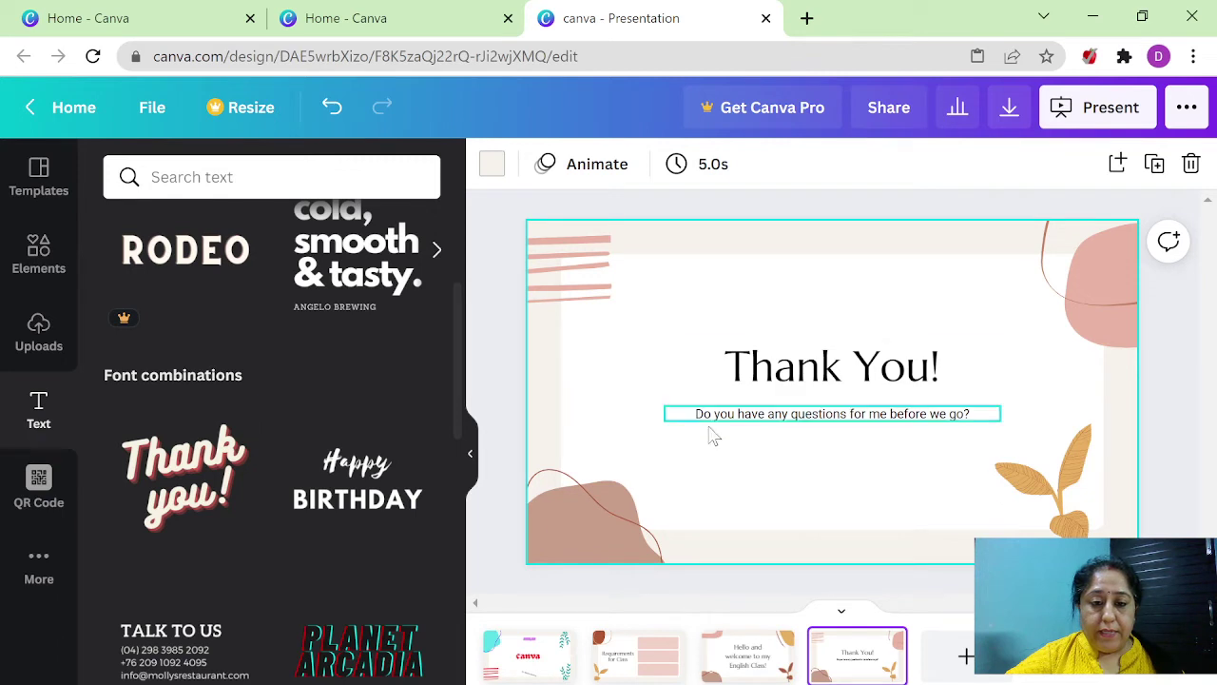
click(195, 468)
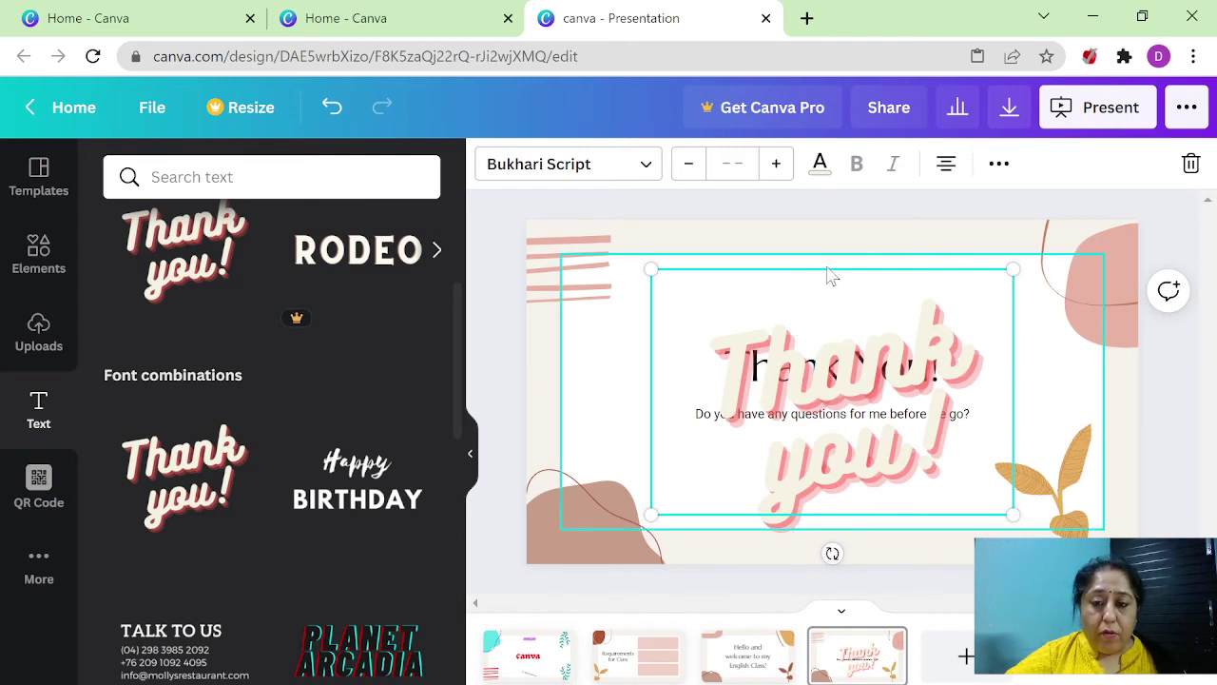
- Delete the original Thank You! heading and question line, then centre the script Thank you!
drag(823, 282, 668, 331)
click(923, 380)
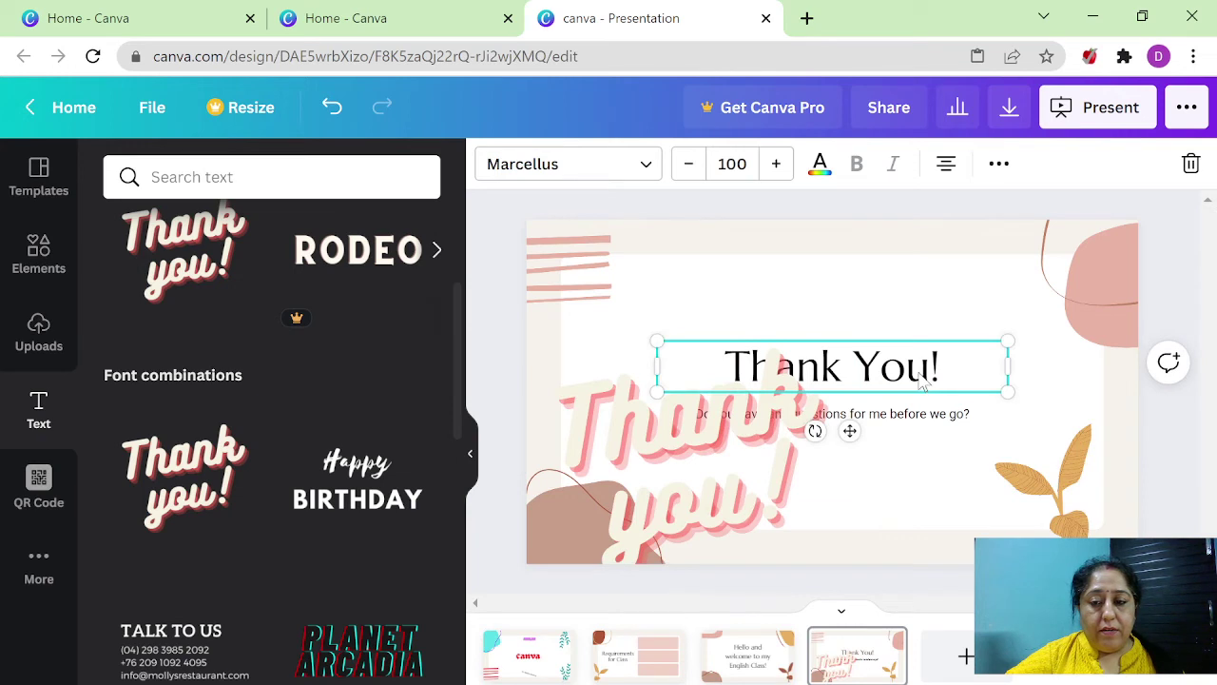
click(903, 346)
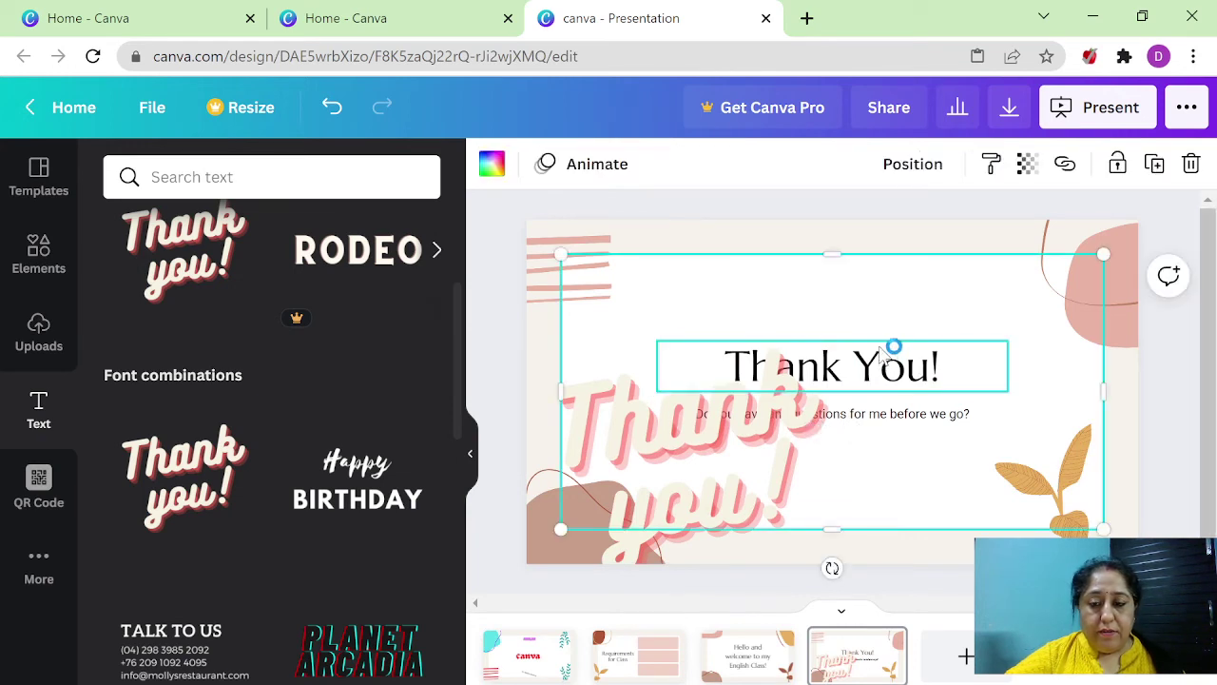
click(882, 350)
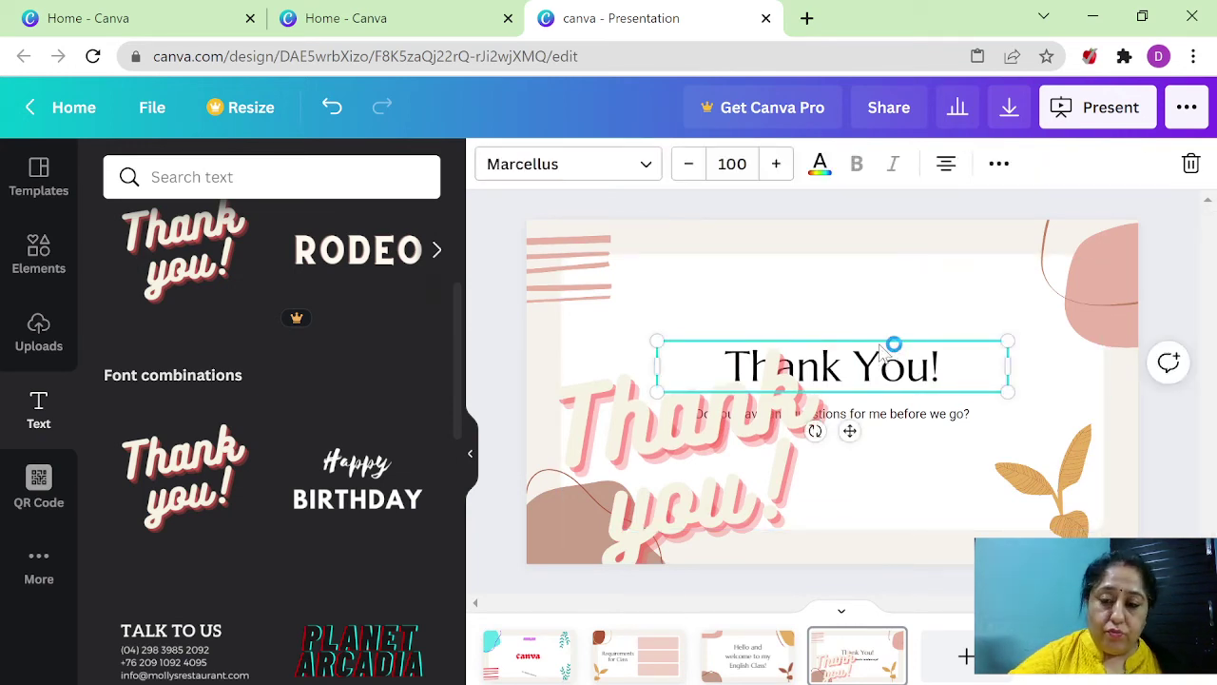
key(Delete)
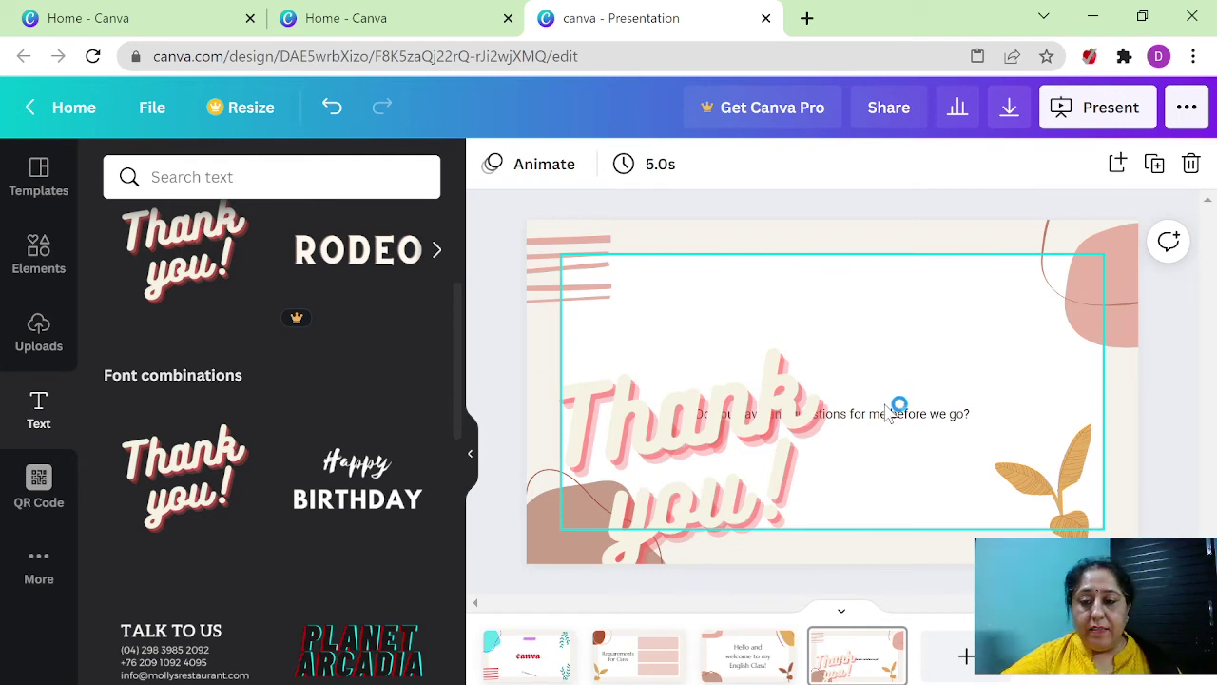
click(884, 416)
key(Delete)
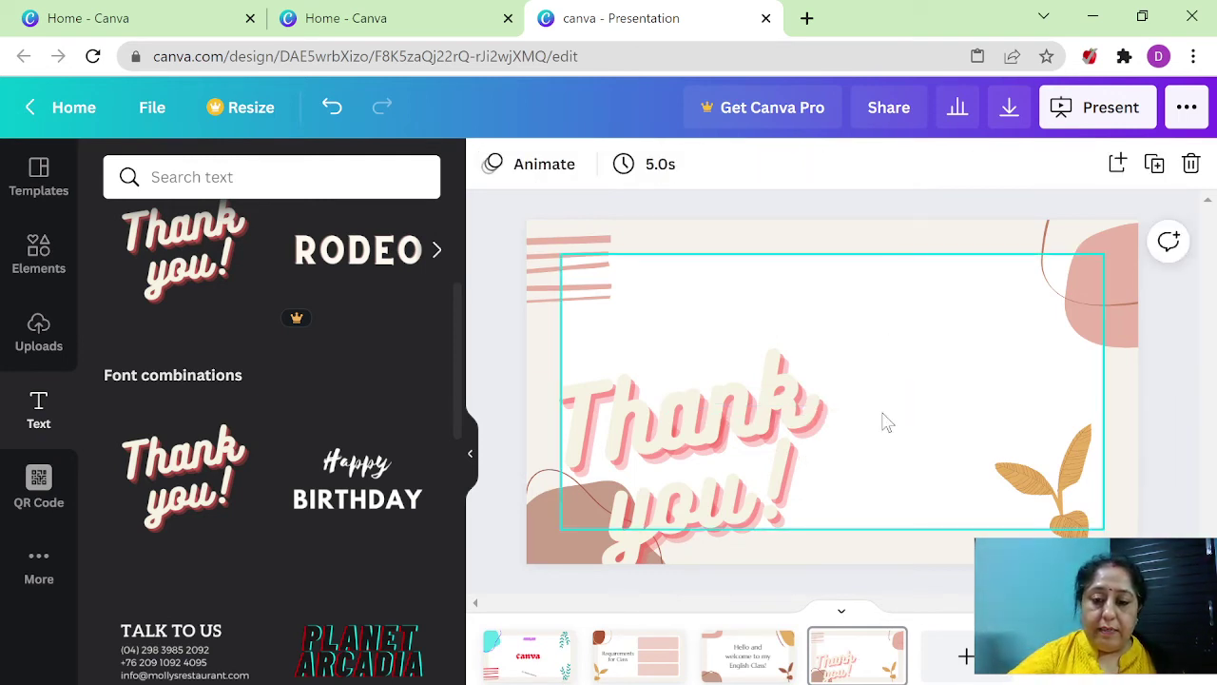
drag(667, 428, 800, 389)
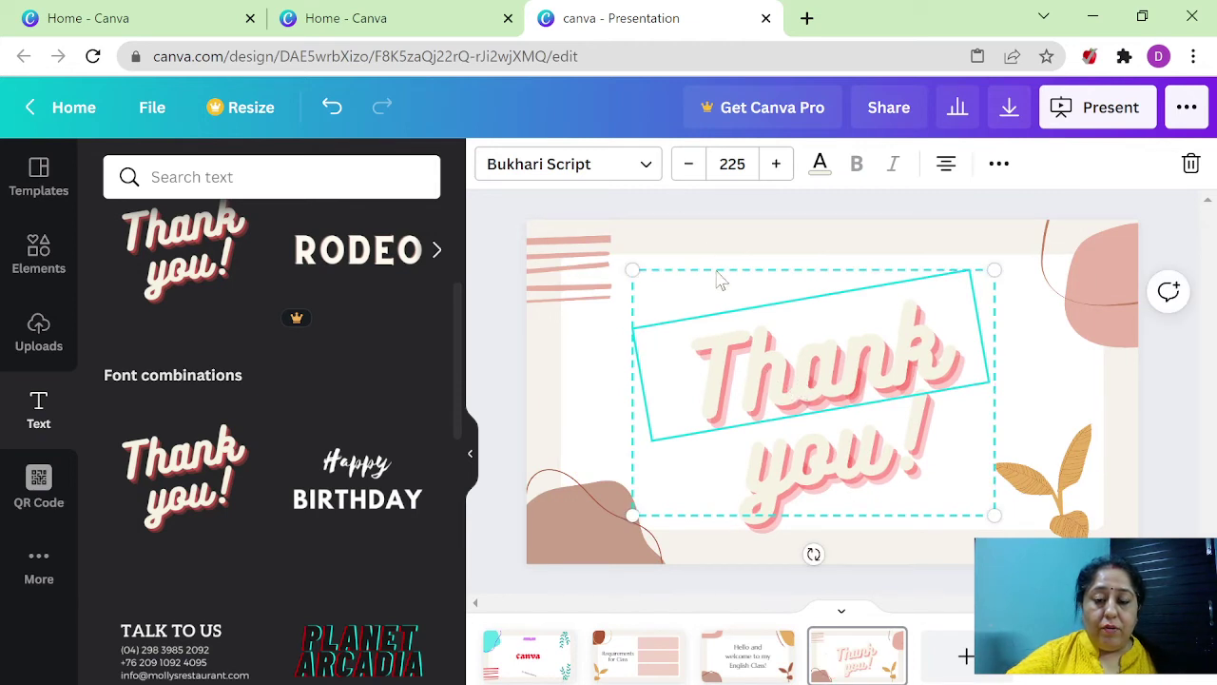
- Colour the script Thank you! bright red and shrink it toward the upper left
click(739, 306)
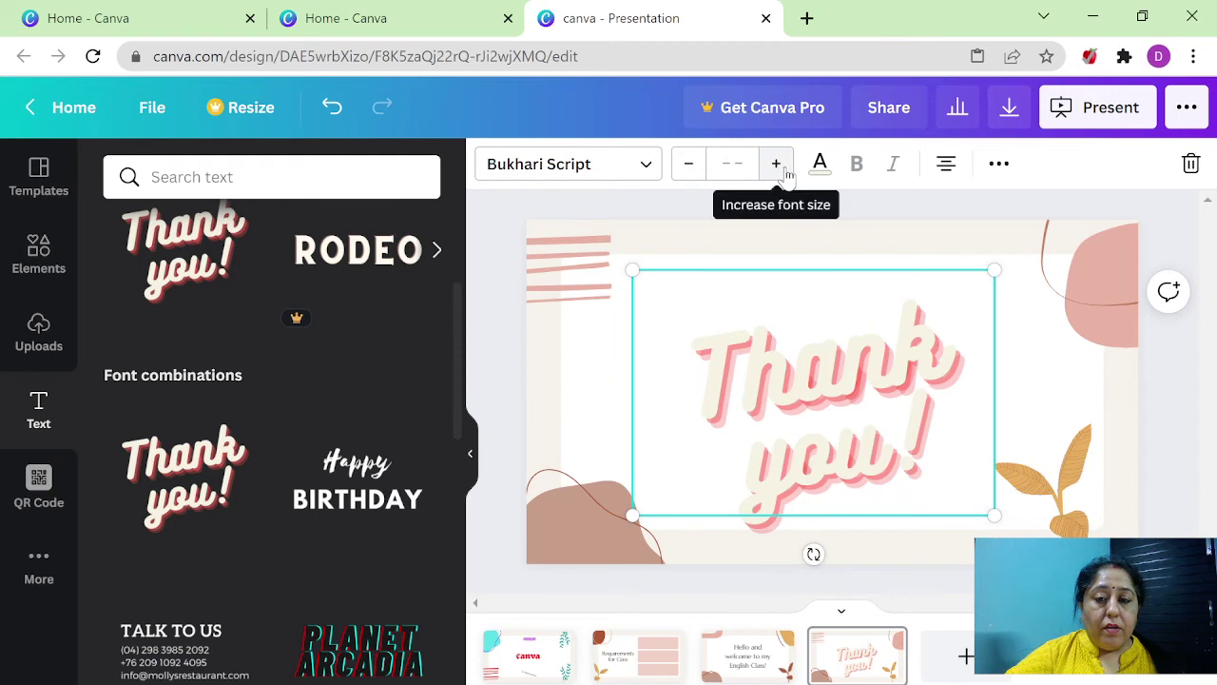
click(824, 168)
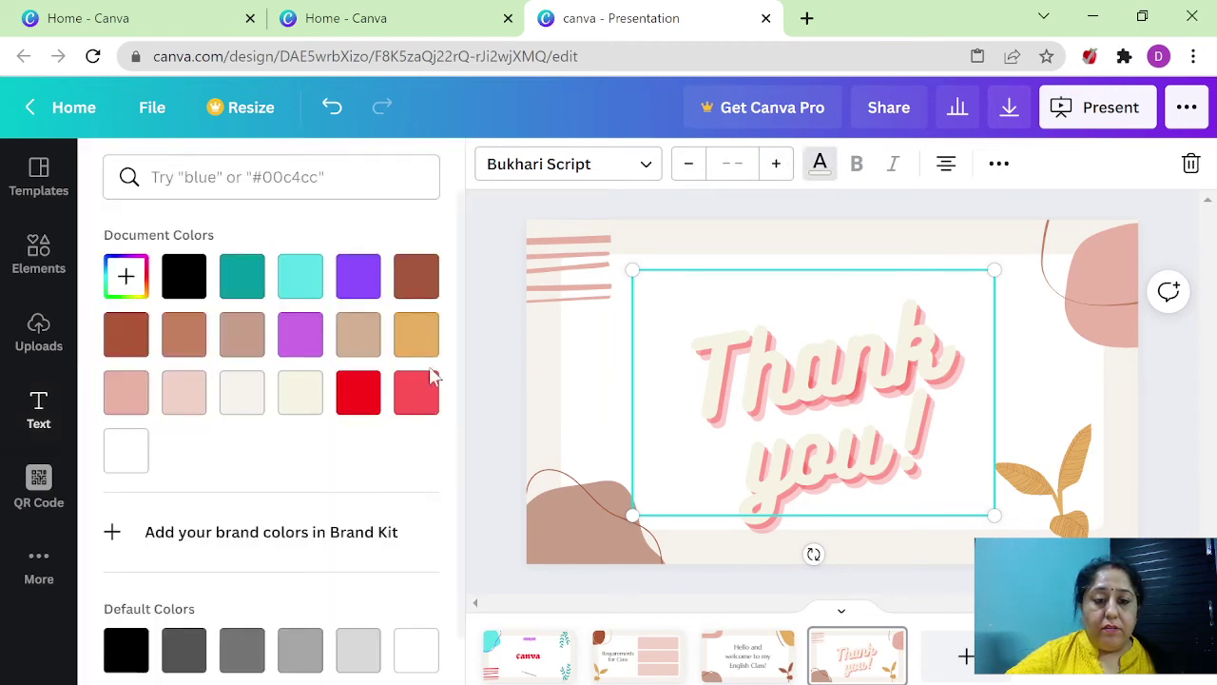
click(359, 394)
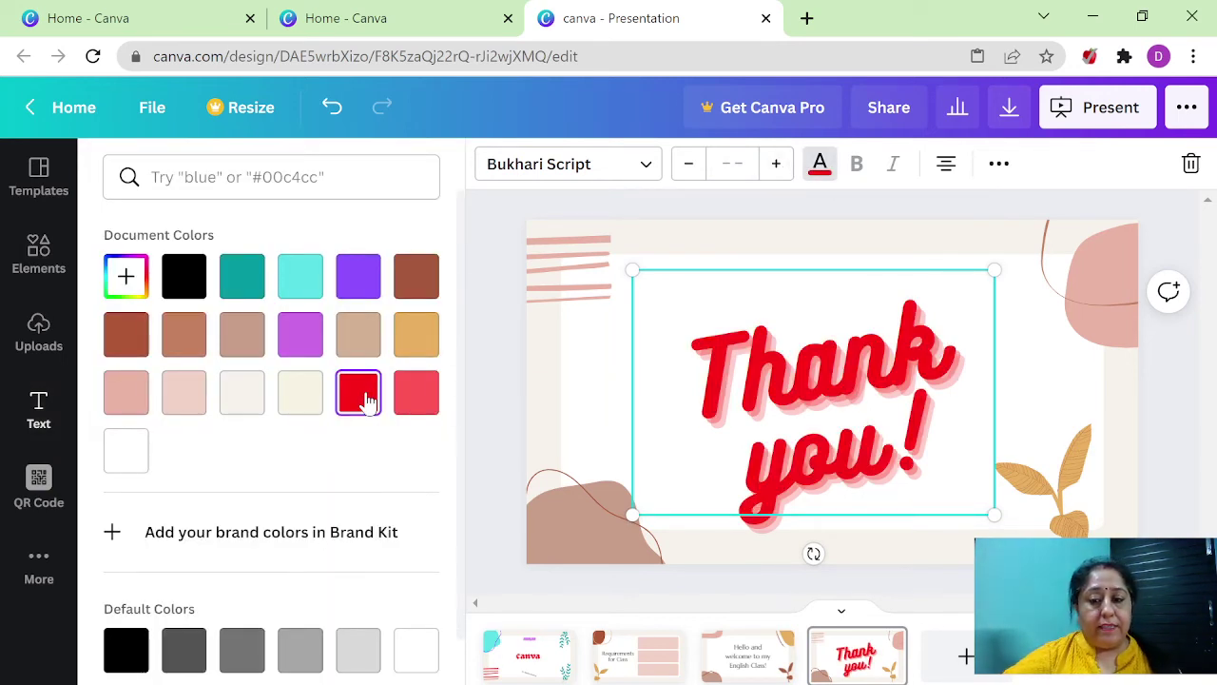
key(Escape)
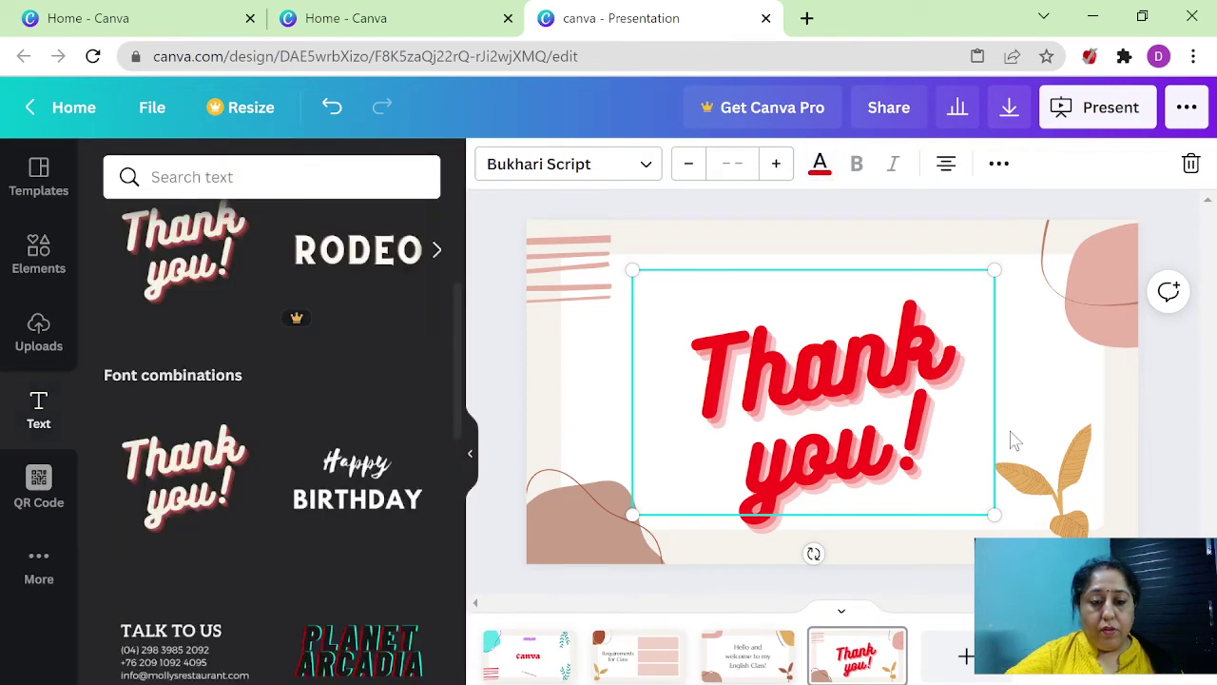
click(1003, 385)
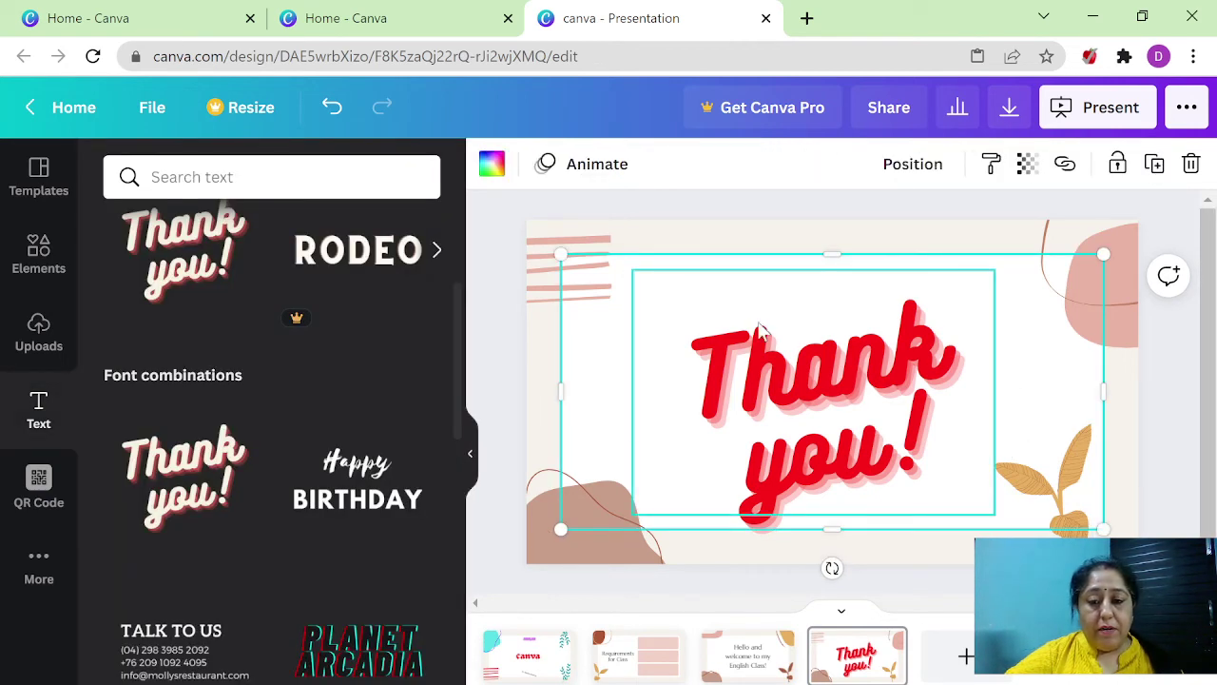
click(983, 510)
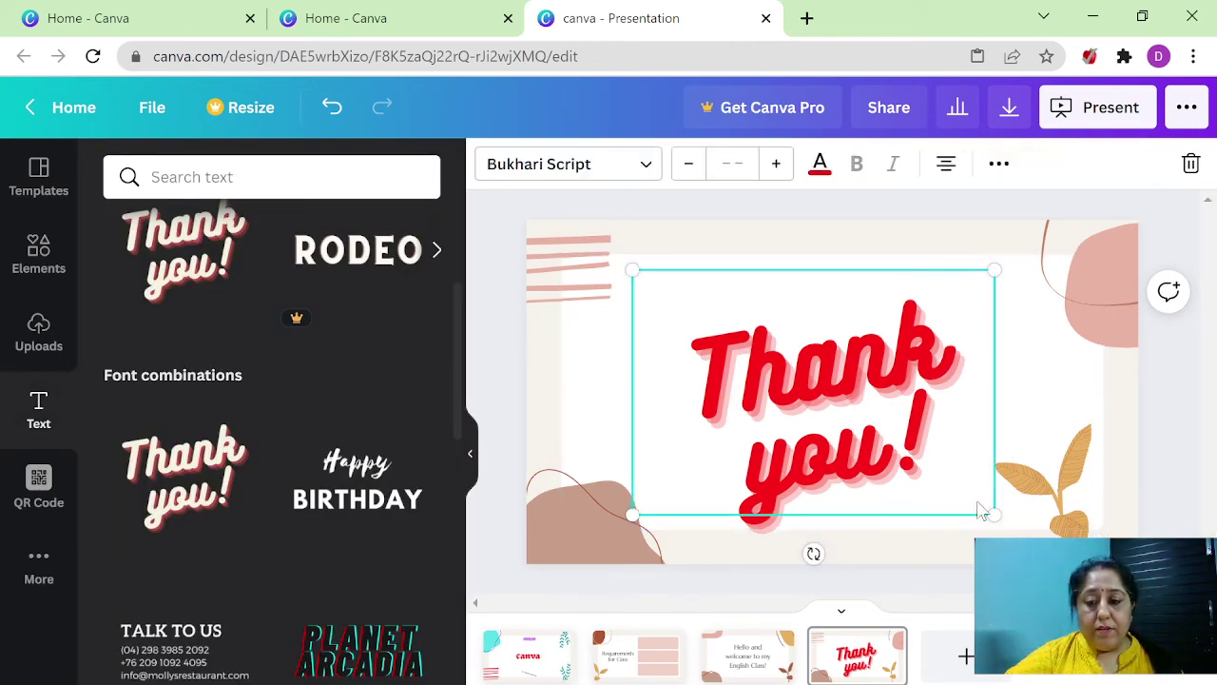
drag(992, 513, 813, 390)
click(946, 409)
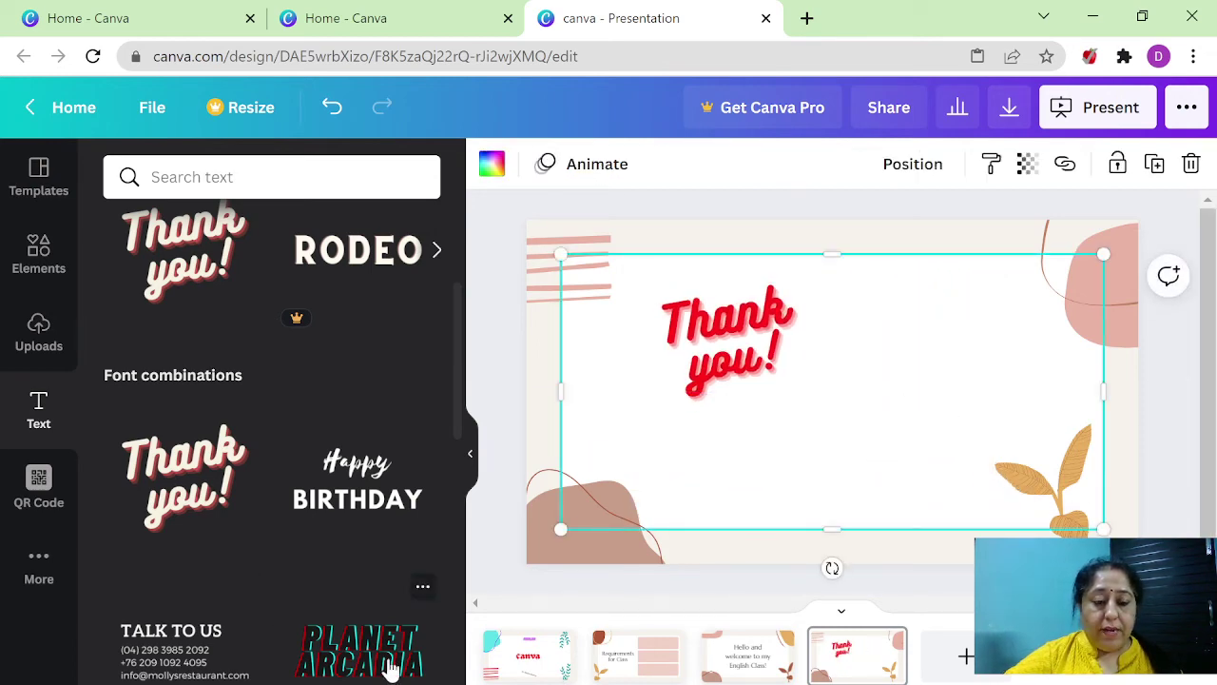
- Scroll through the Text panel's font combinations to find the HUGE SALE design
scroll(390, 669, down, 4)
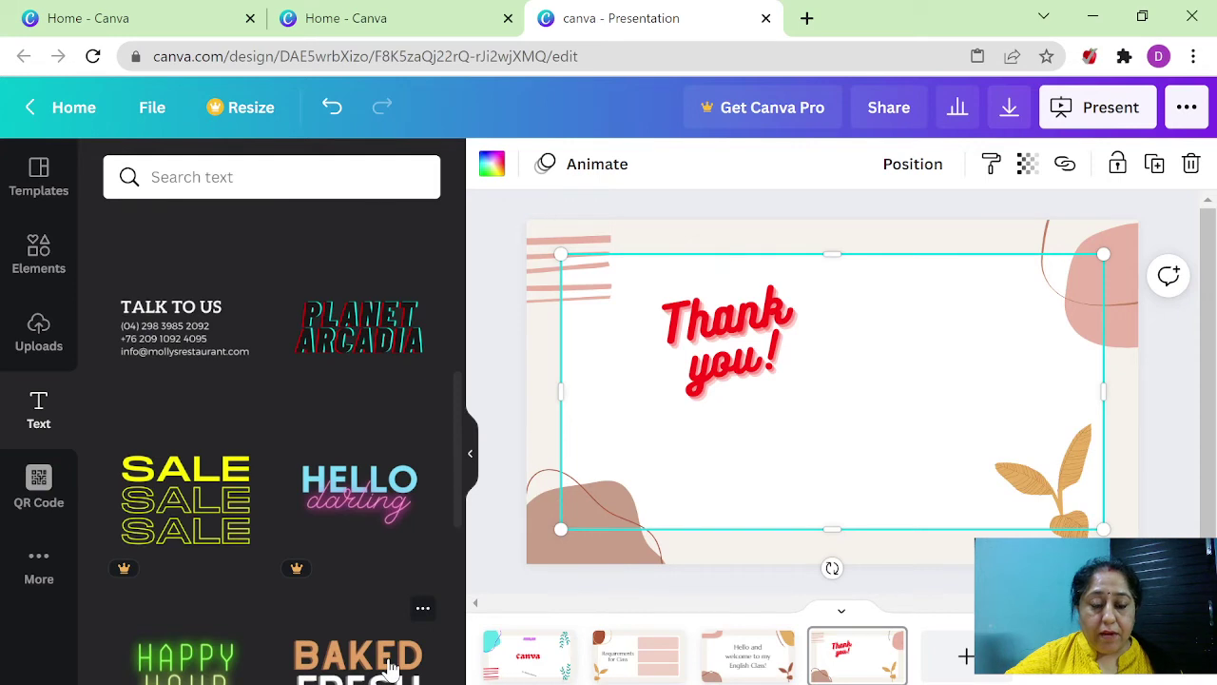
scroll(390, 669, down, 3)
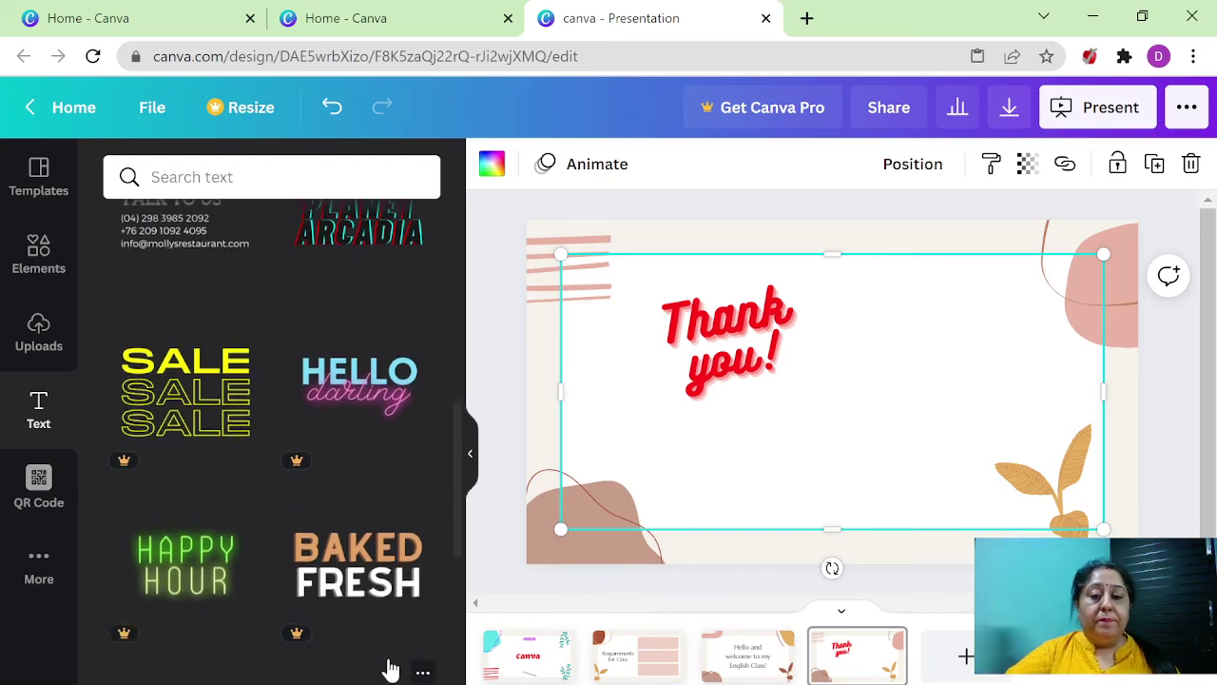
scroll(390, 668, down, 2)
scroll(390, 665, down, 2)
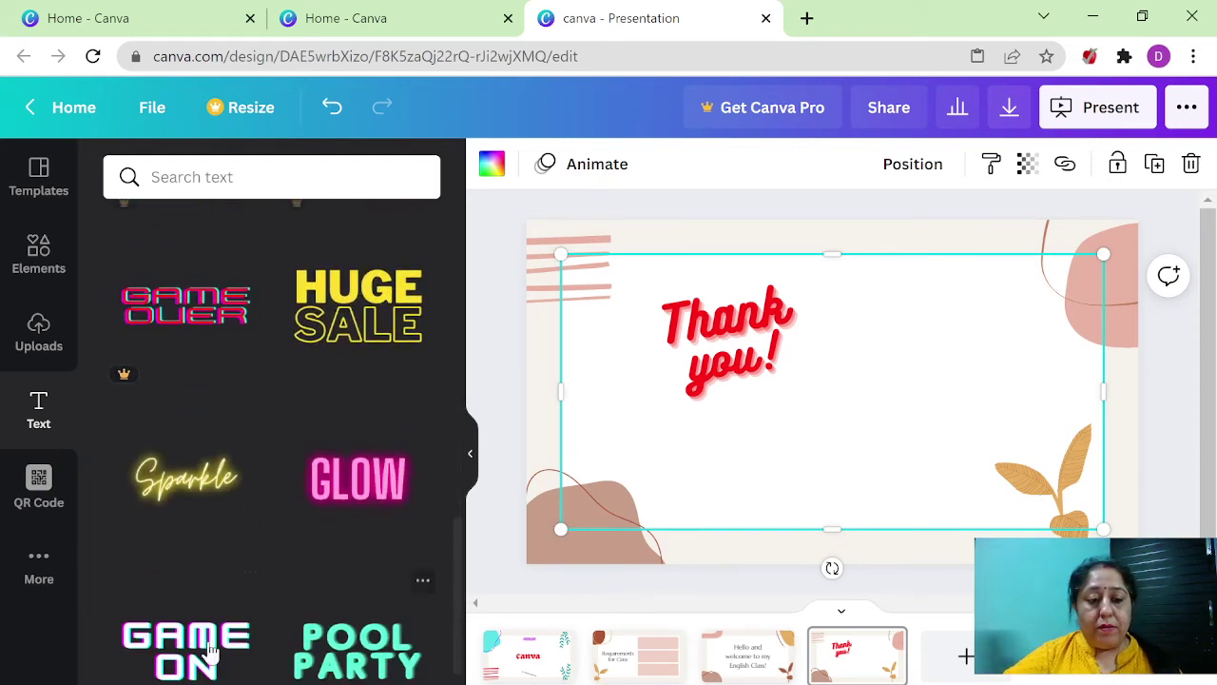
scroll(337, 567, down, 1)
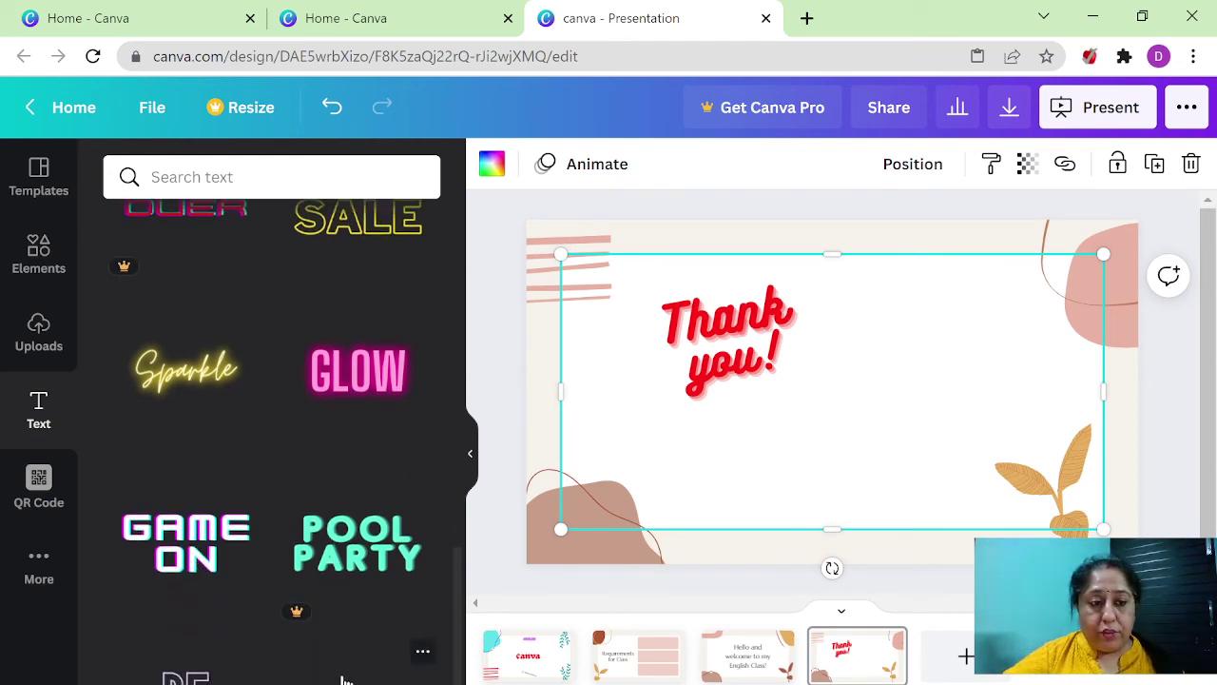
scroll(344, 679, down, 1)
scroll(344, 679, down, 1)
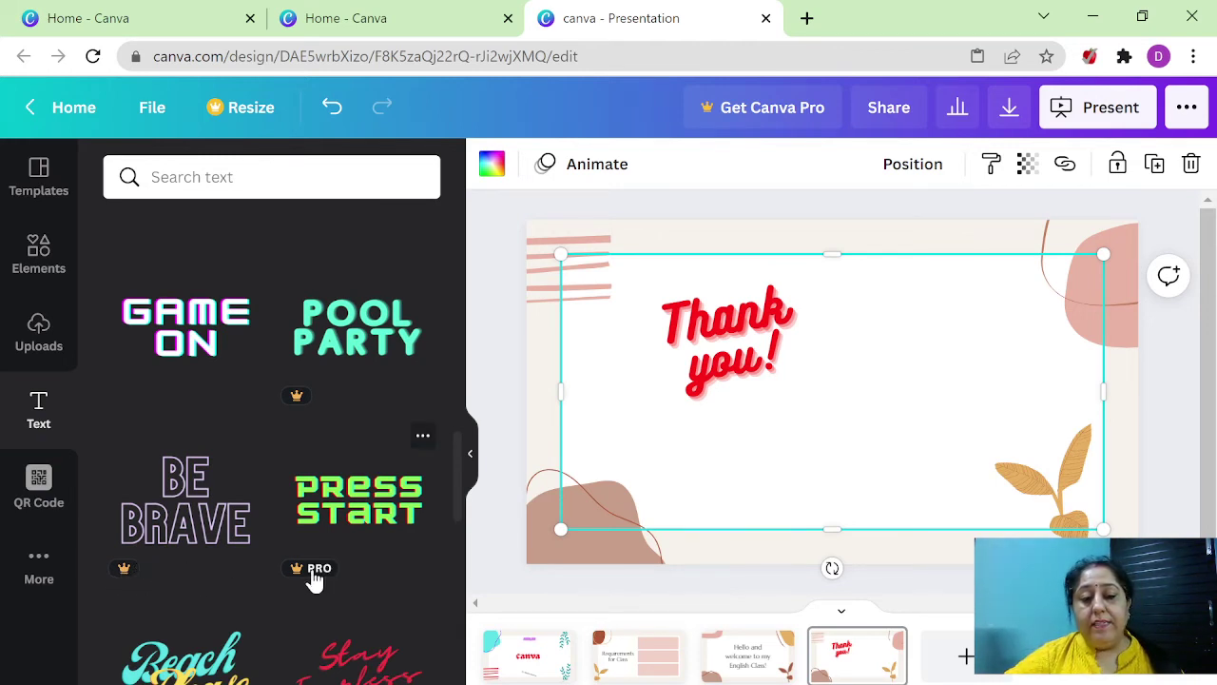
scroll(314, 581, up, 1)
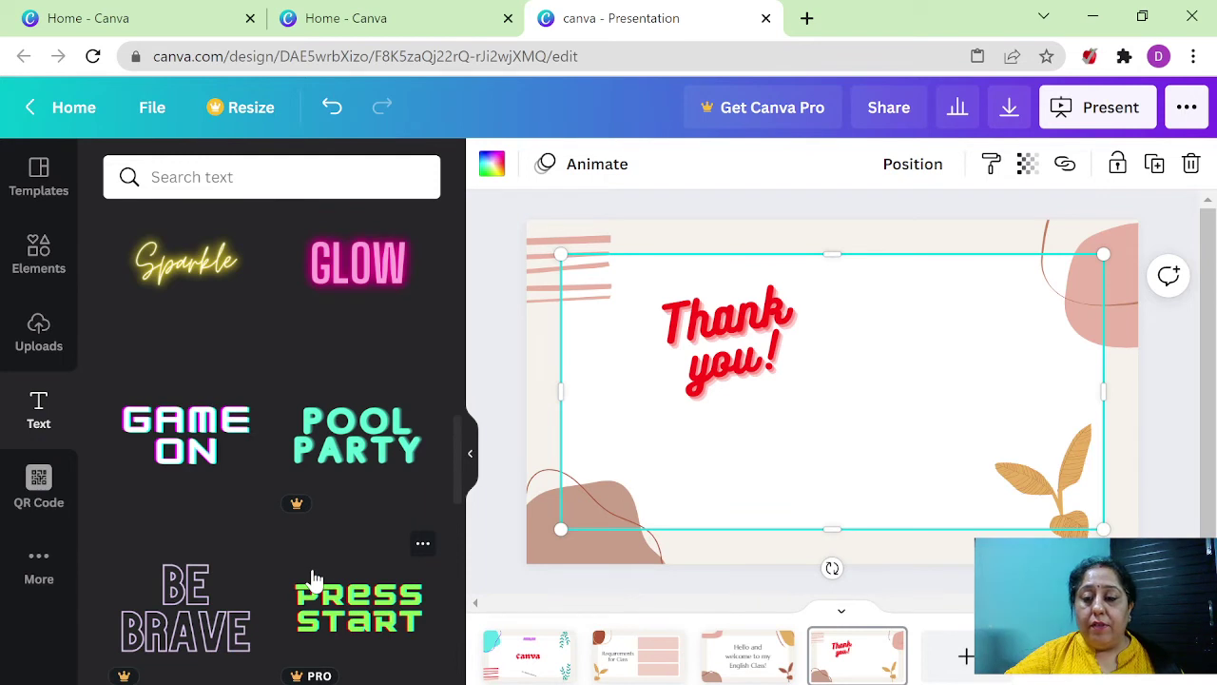
scroll(314, 581, up, 4)
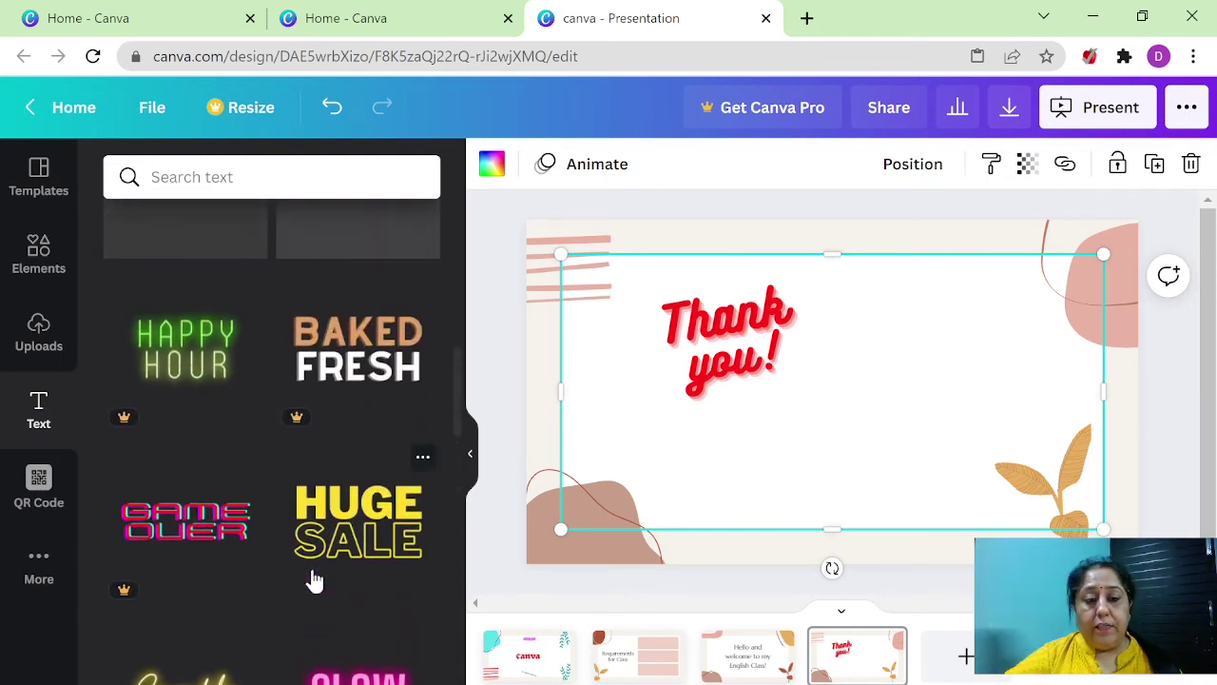
- Add the HUGE SALE text combination to the slide and widen its text box
click(365, 538)
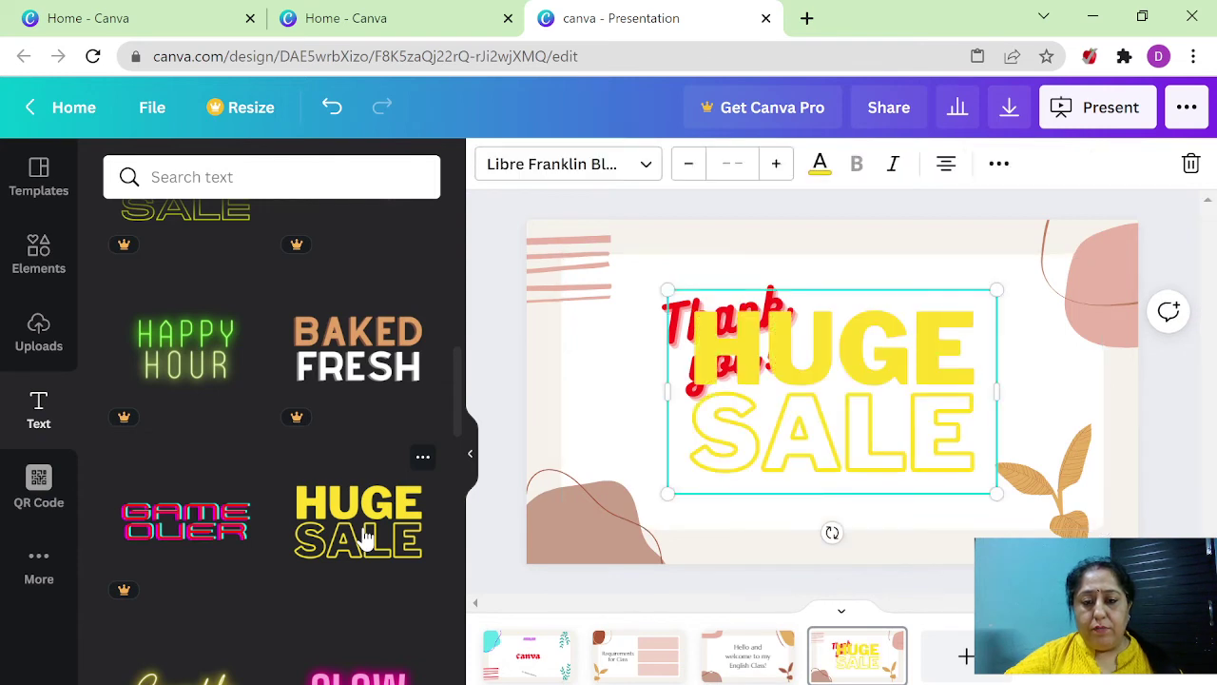
click(719, 357)
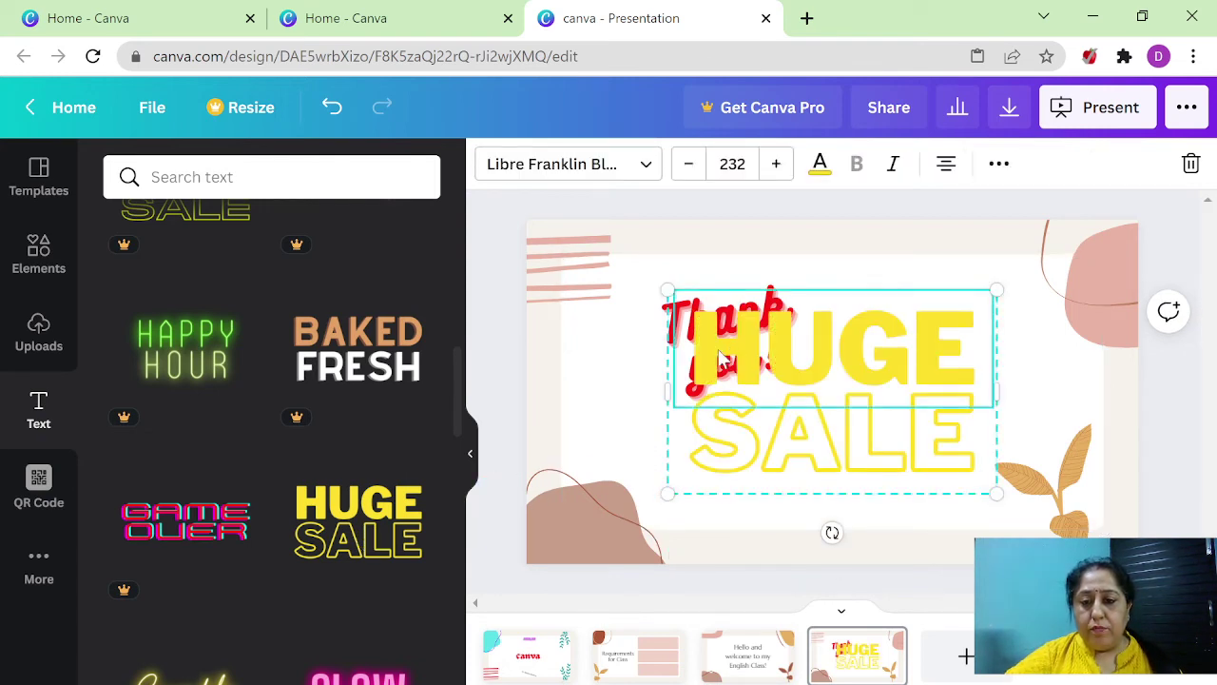
click(719, 458)
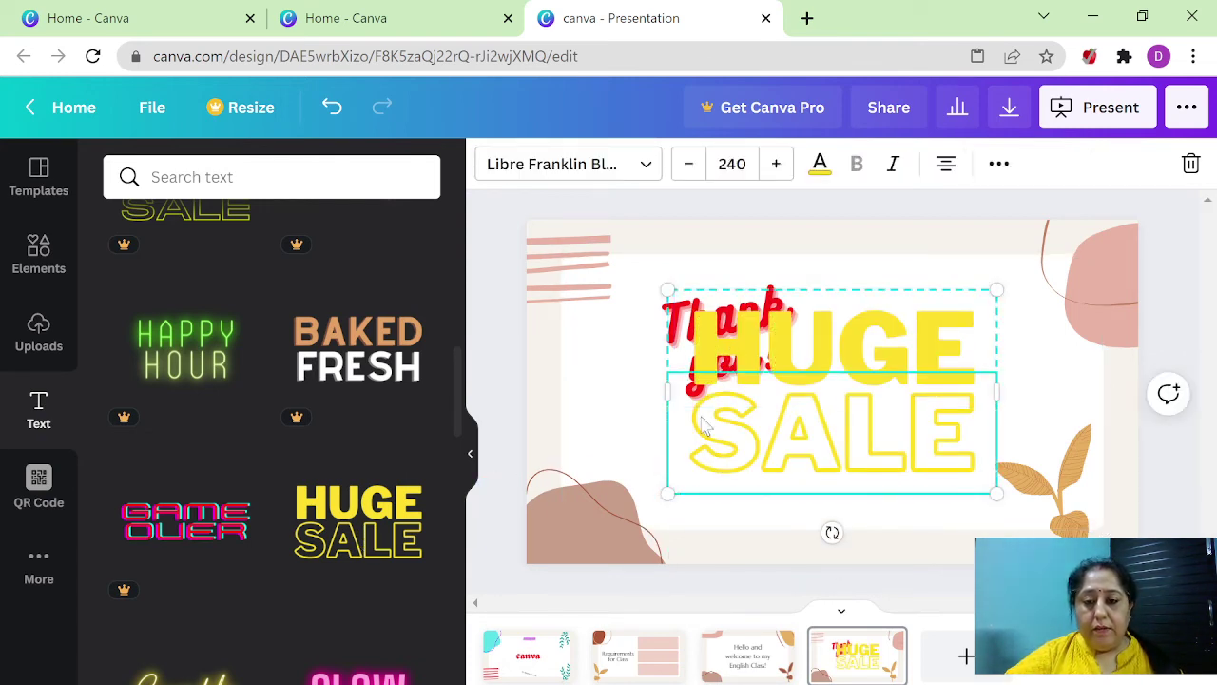
click(704, 352)
click(702, 344)
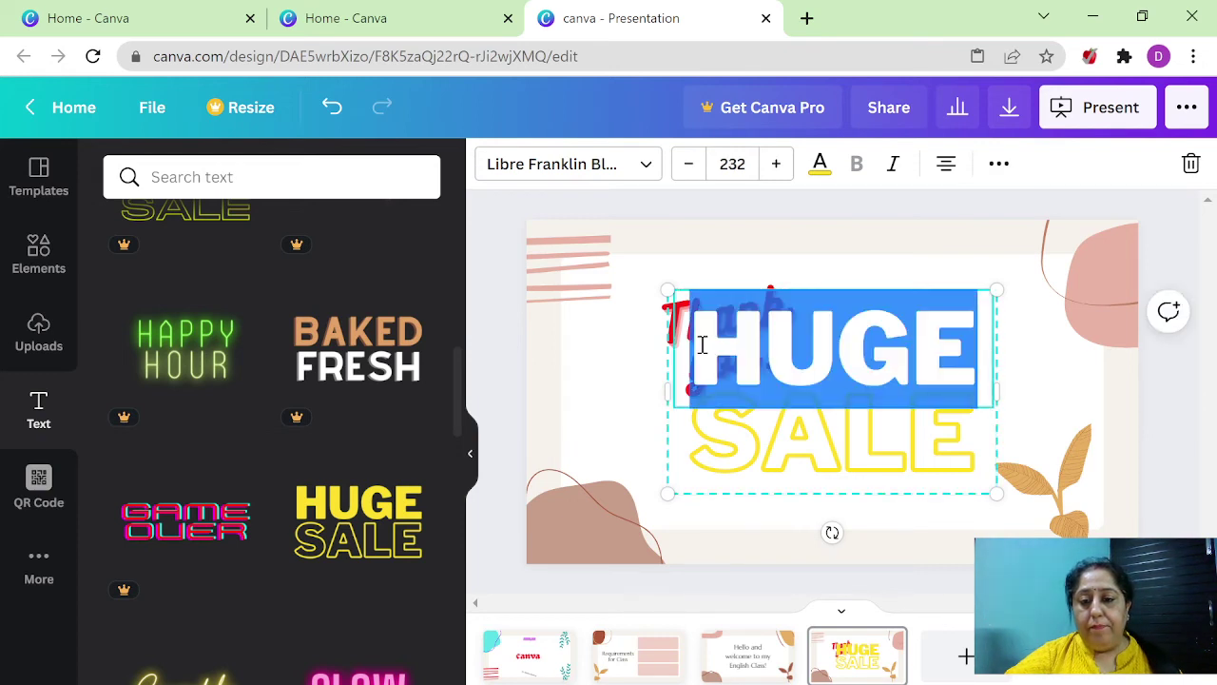
click(701, 345)
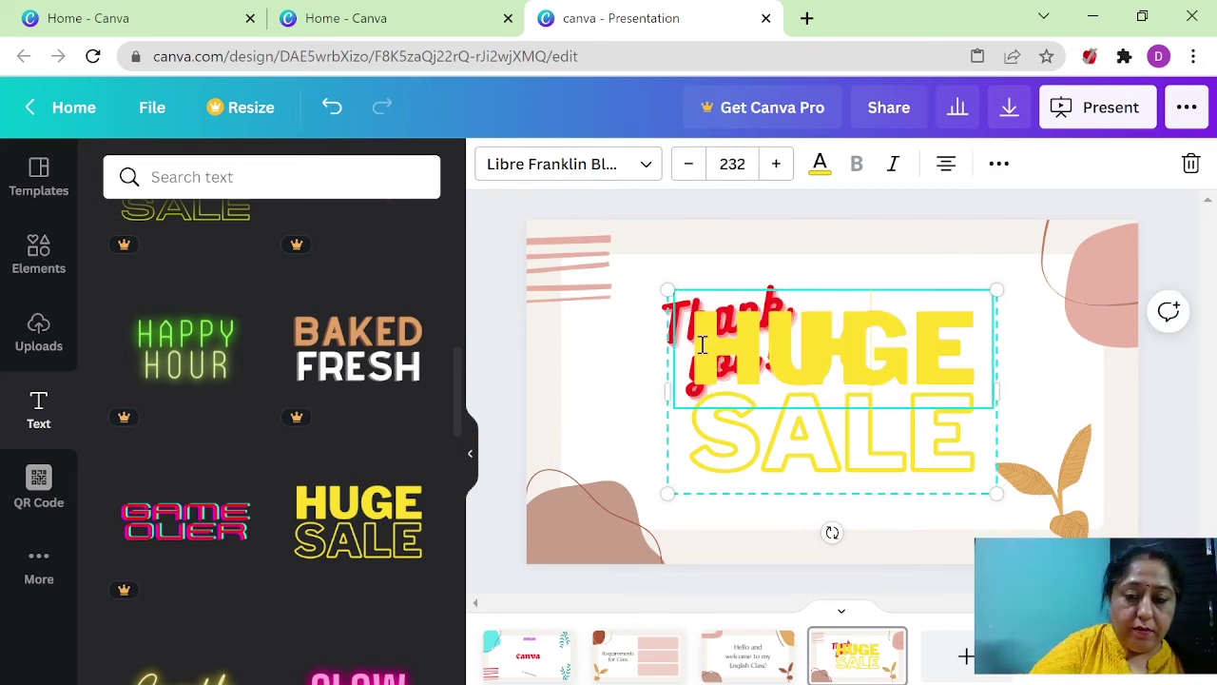
key(Left)
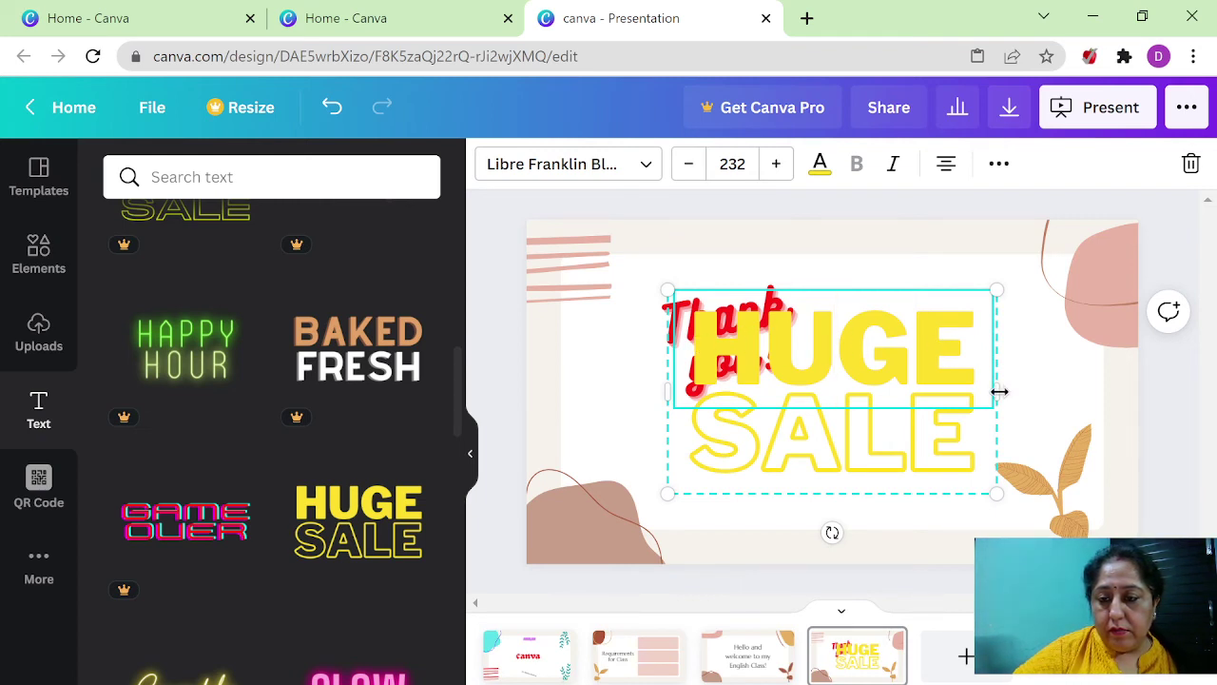
drag(999, 391, 1061, 391)
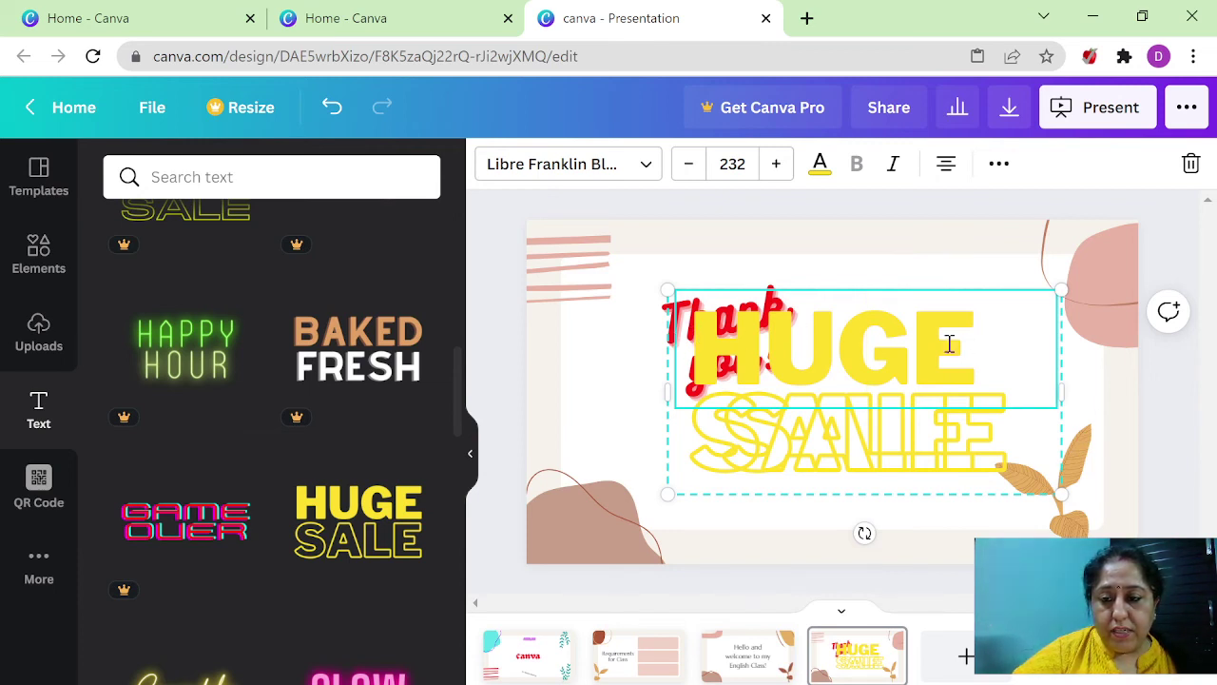
- Delete the HUGE and SALE text boxes, leaving only the red Thank you!
click(789, 258)
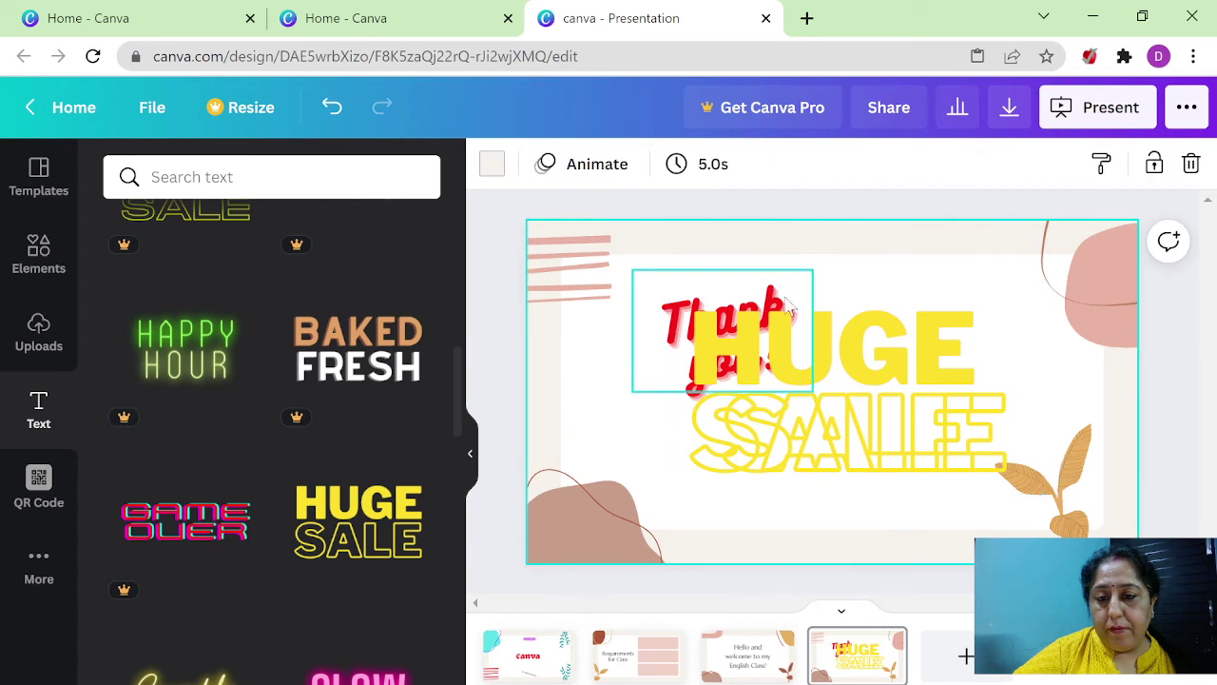
click(846, 368)
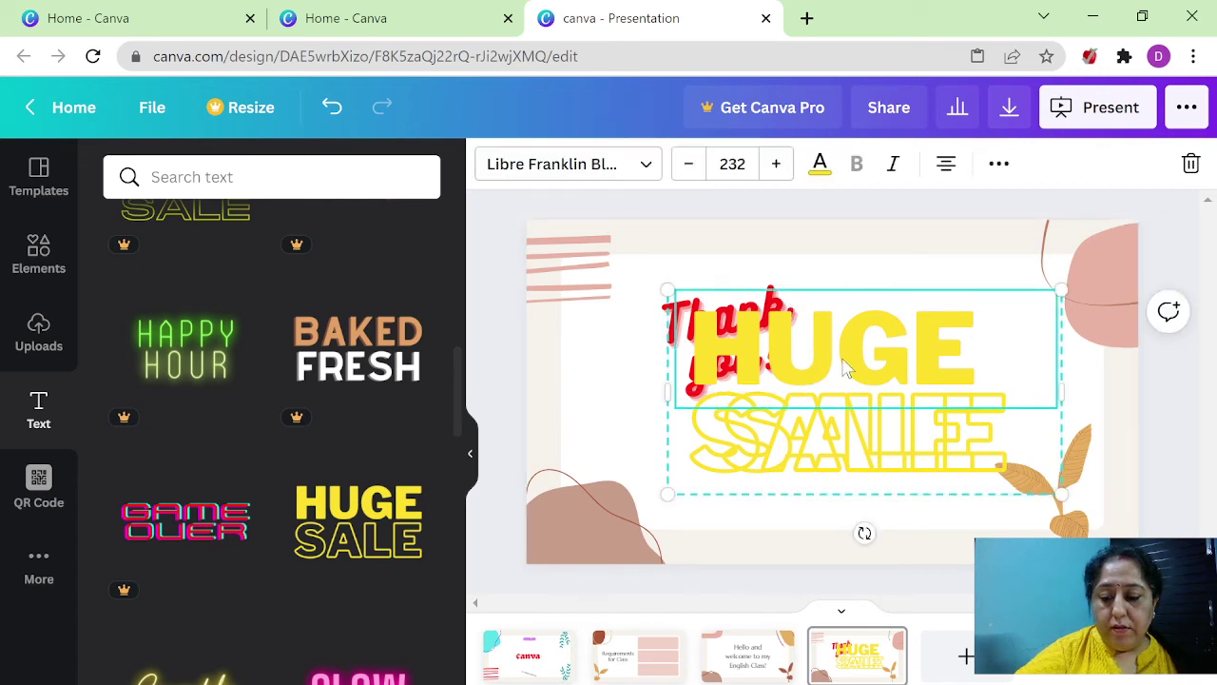
click(847, 369)
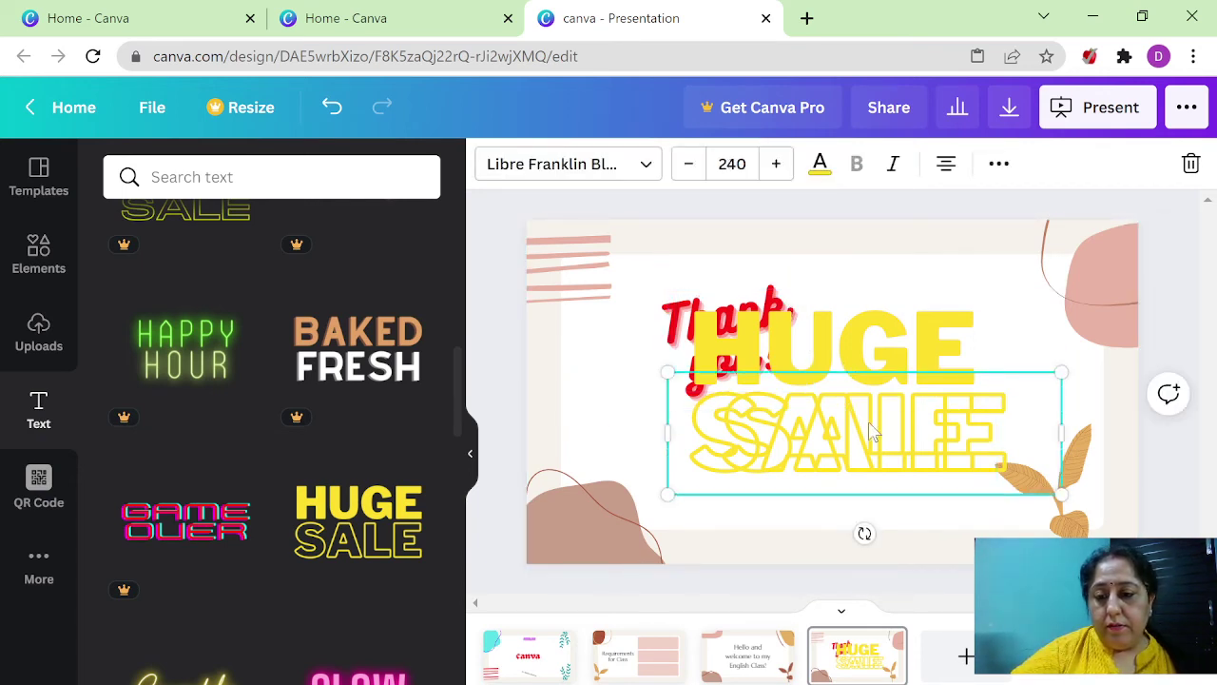
click(688, 504)
click(739, 485)
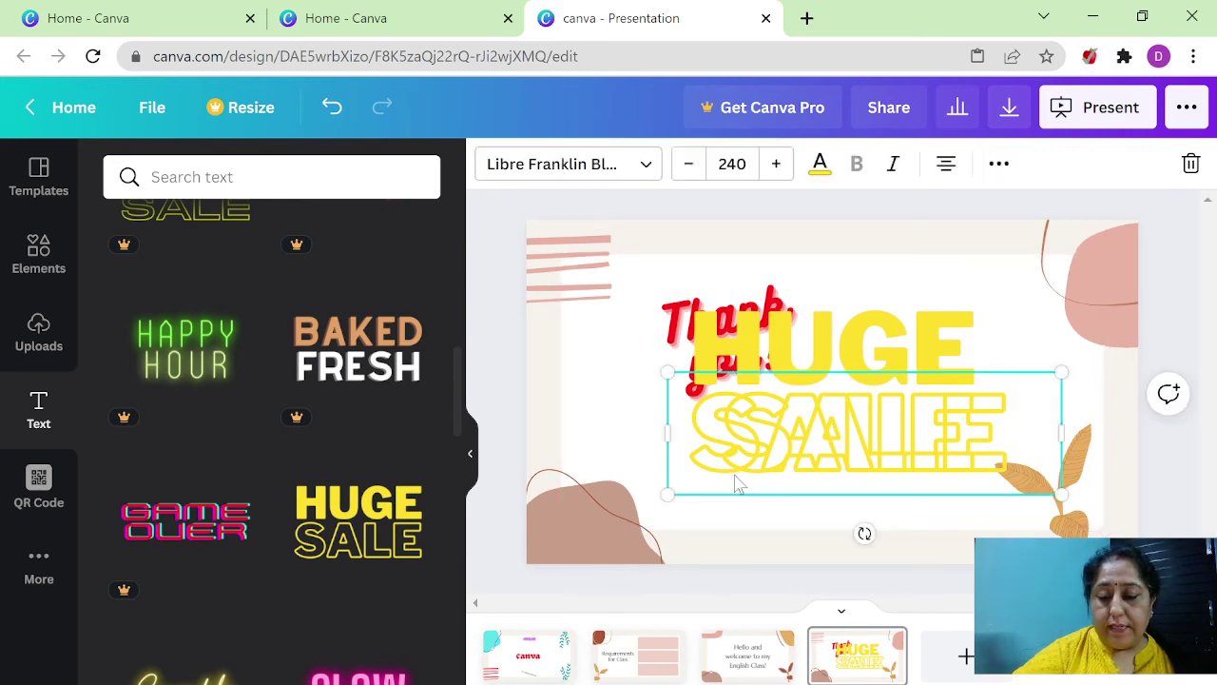
click(738, 485)
click(813, 328)
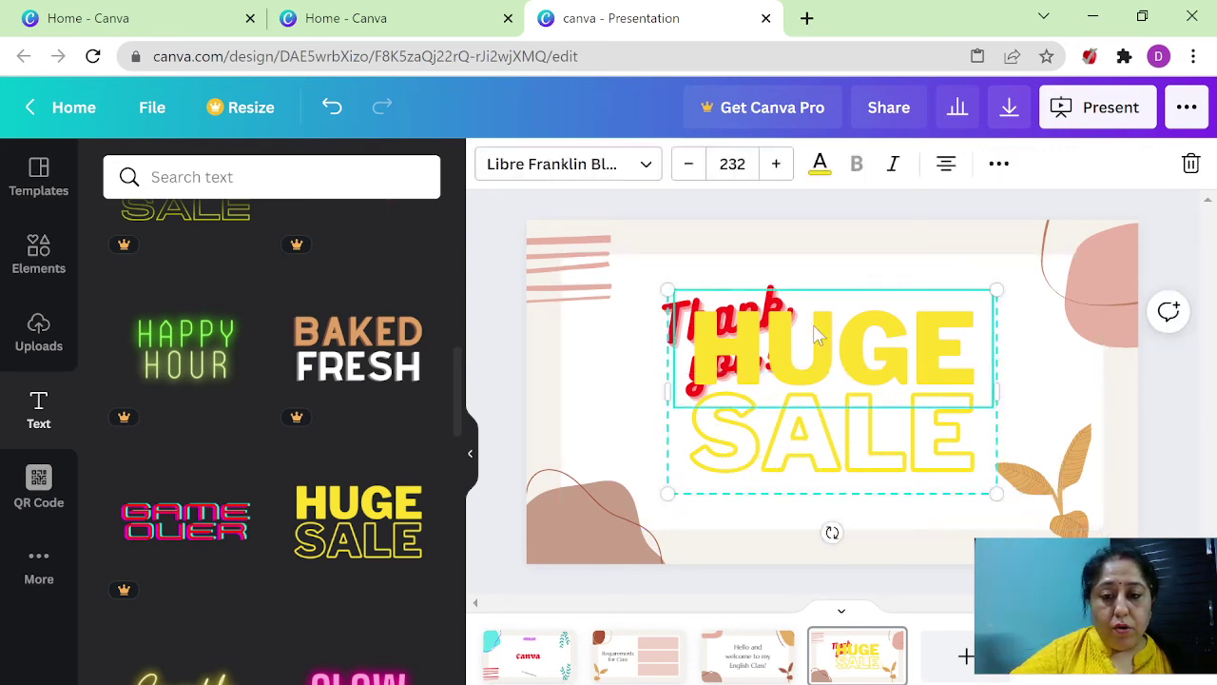
key(Delete)
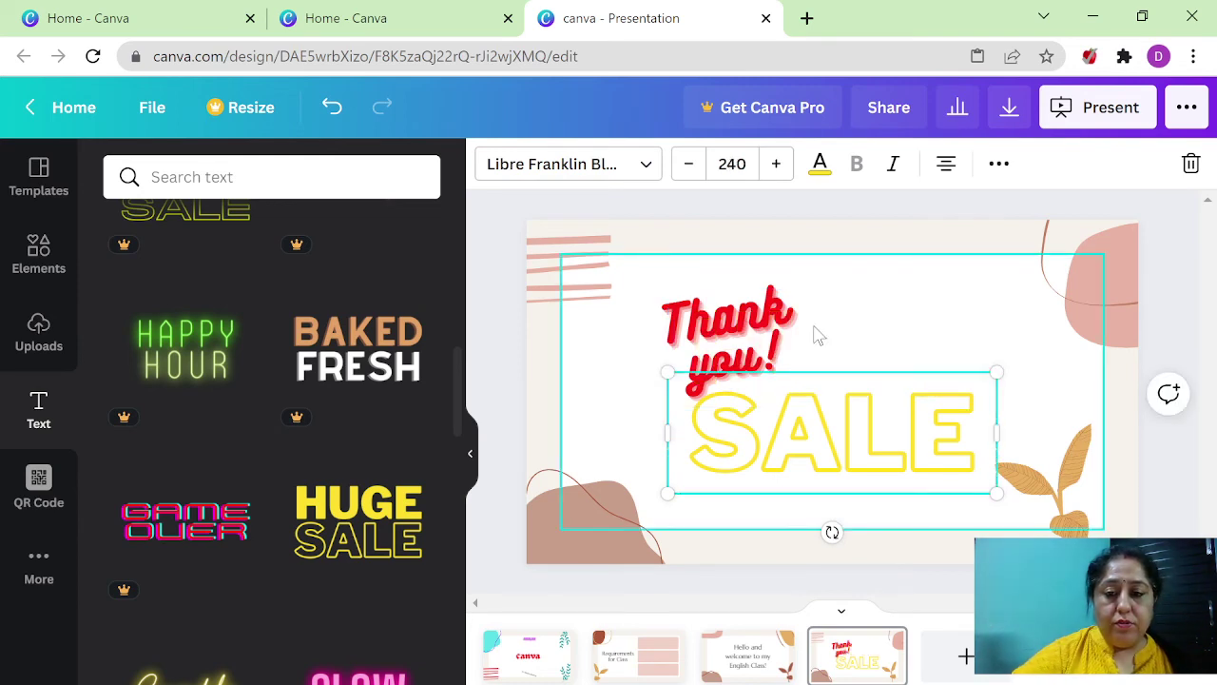
click(965, 377)
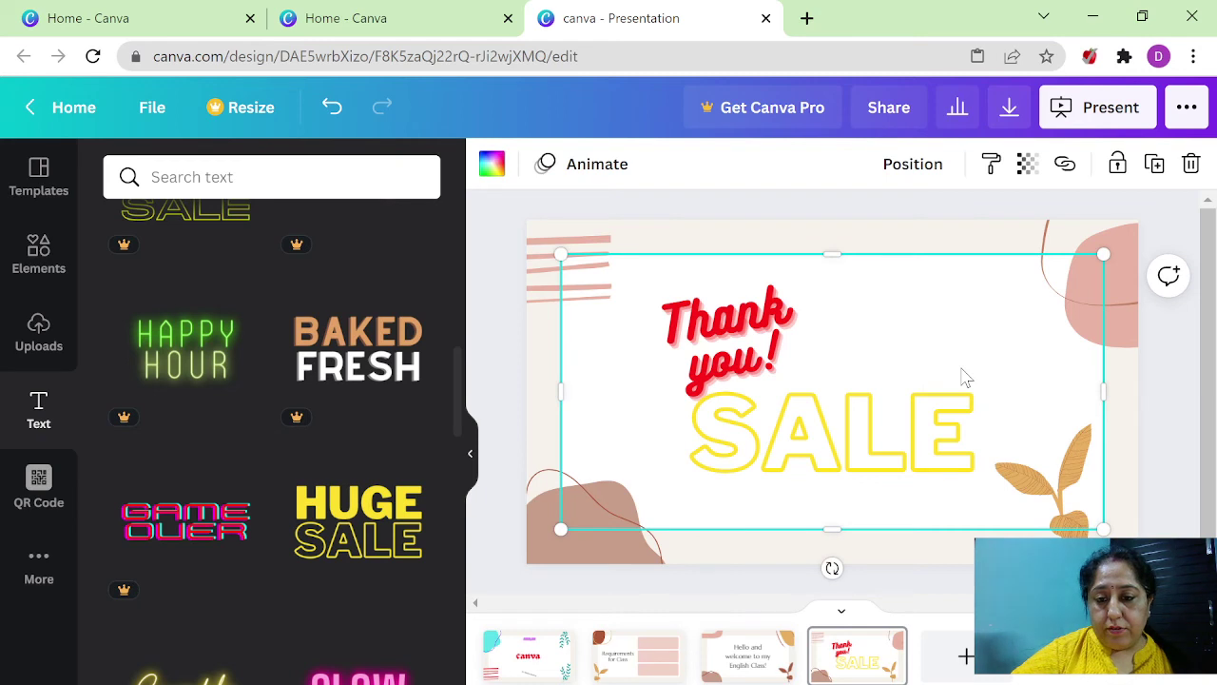
click(954, 398)
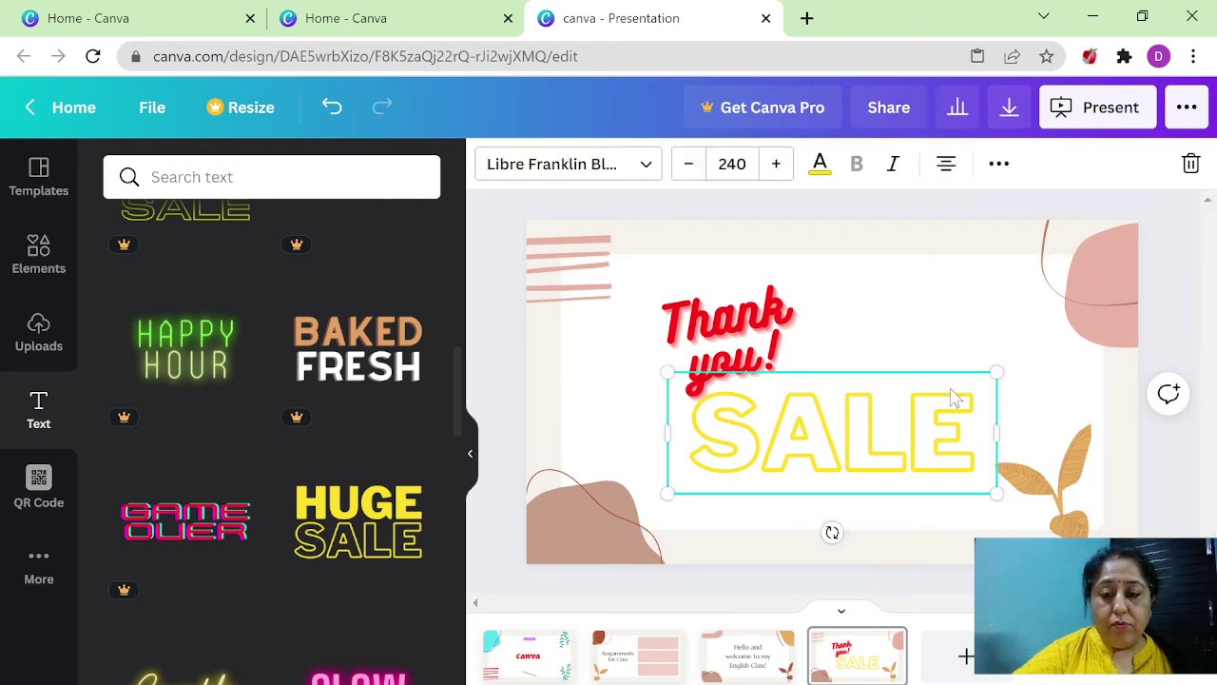
key(Delete)
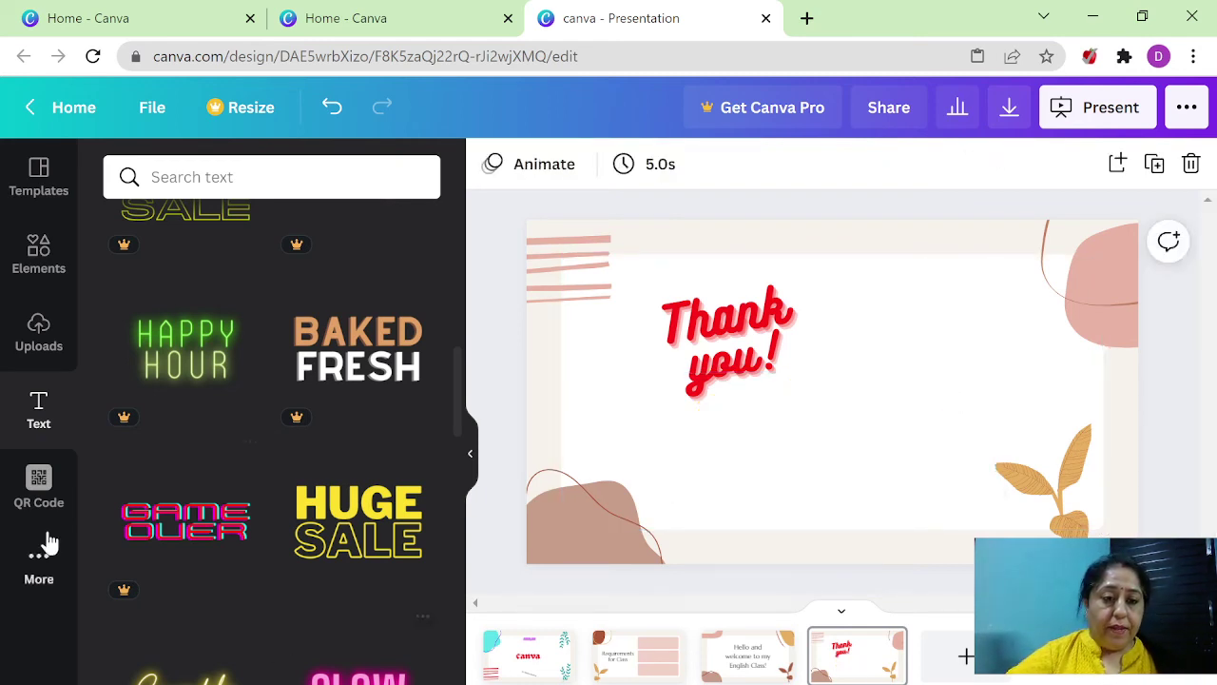
- Add the green monstera leaf from Elements and place it right of the Thank you! text
click(35, 257)
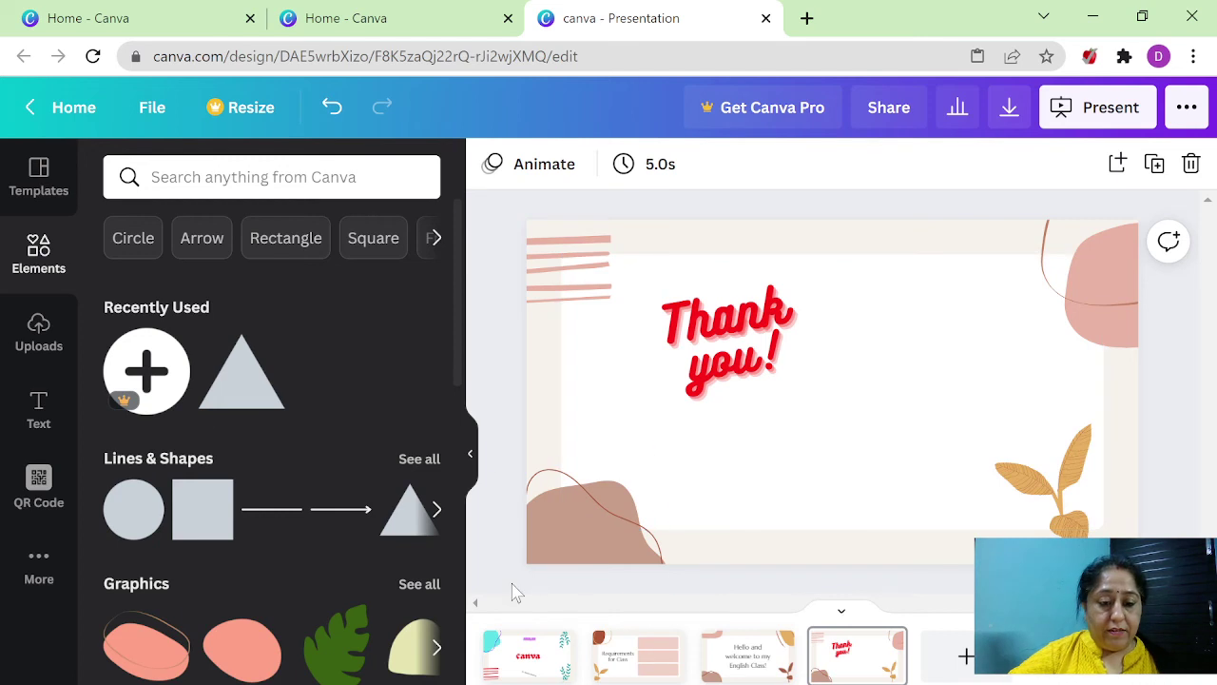
scroll(309, 592, down, 5)
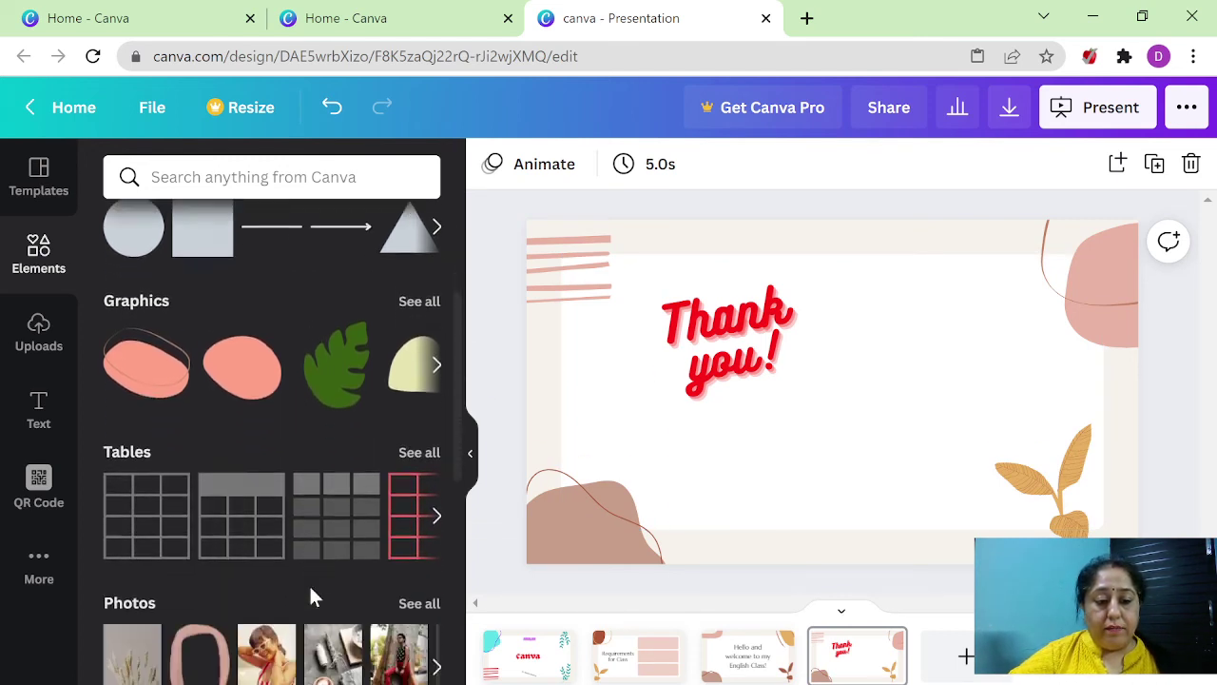
scroll(310, 593, down, 2)
scroll(310, 592, up, 2)
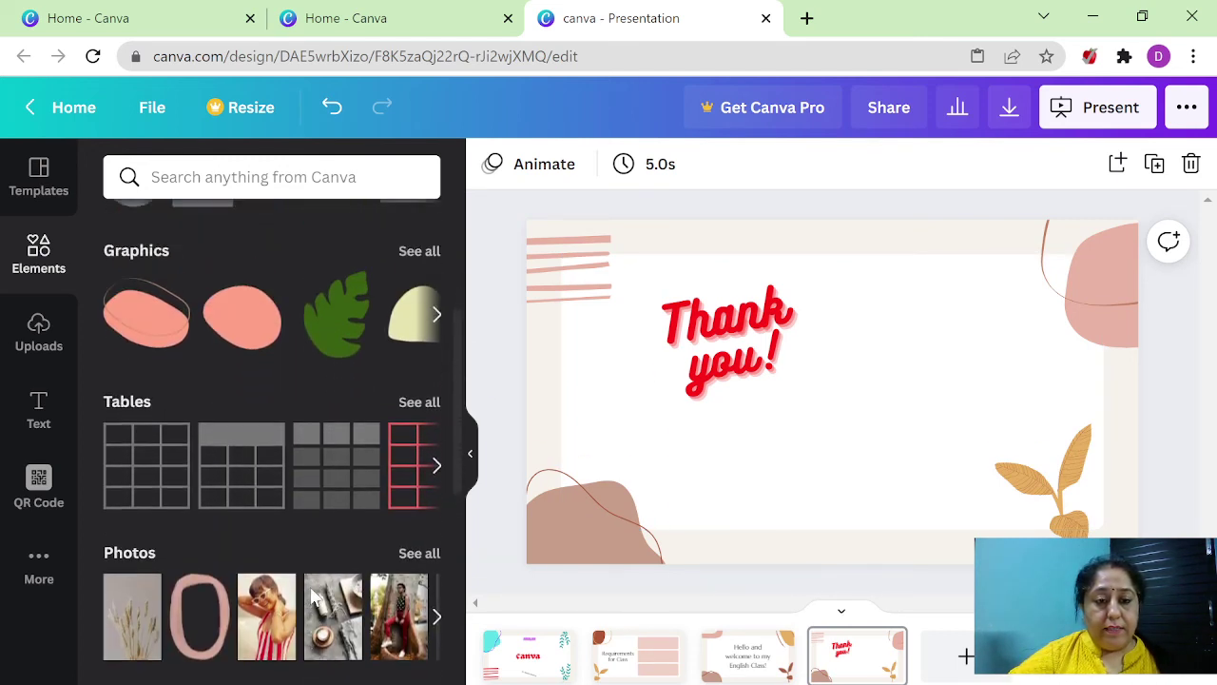
click(343, 328)
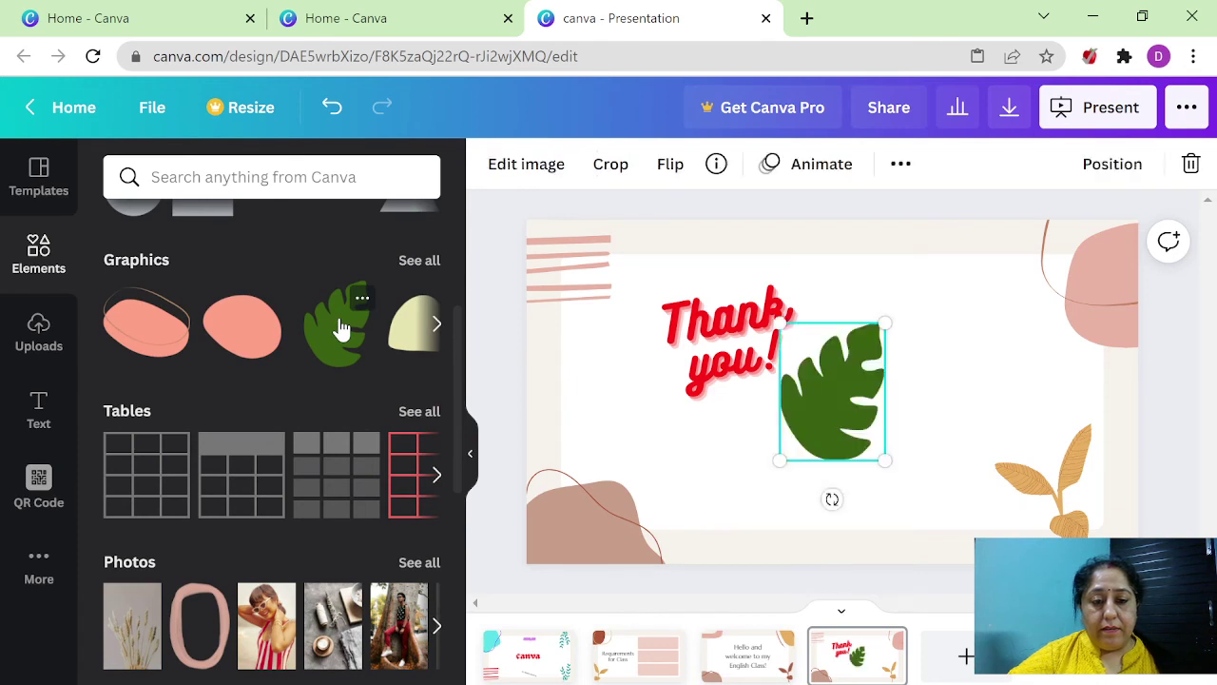
drag(817, 393, 917, 382)
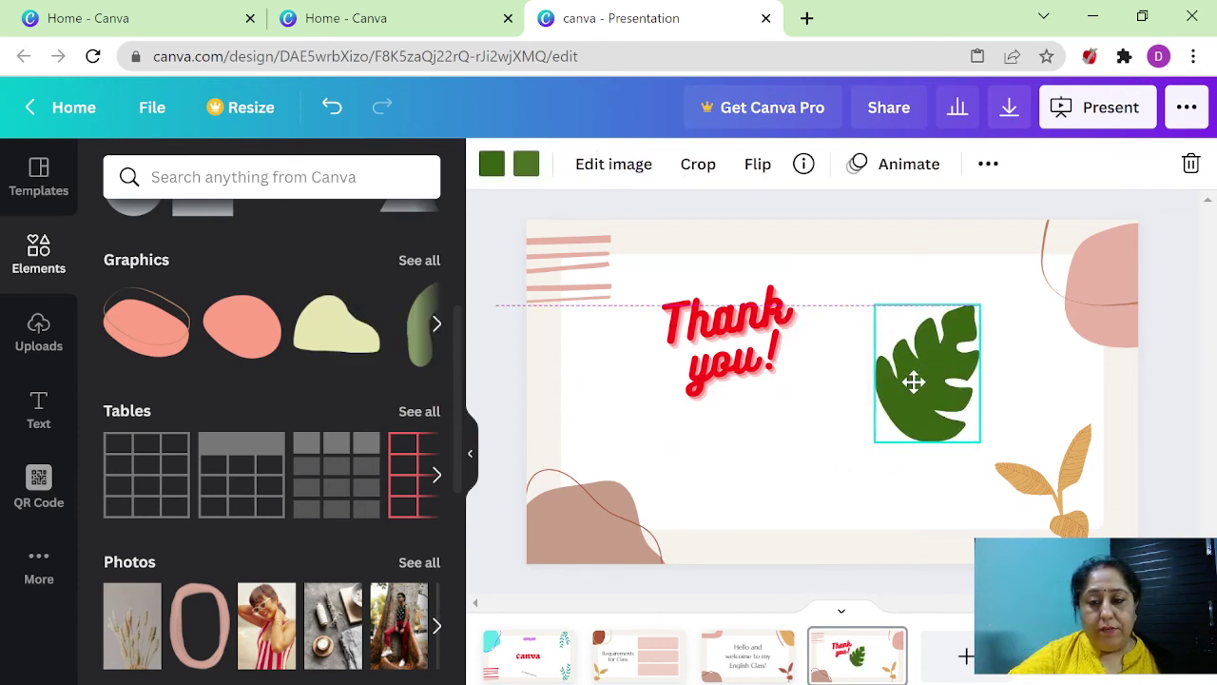
click(752, 450)
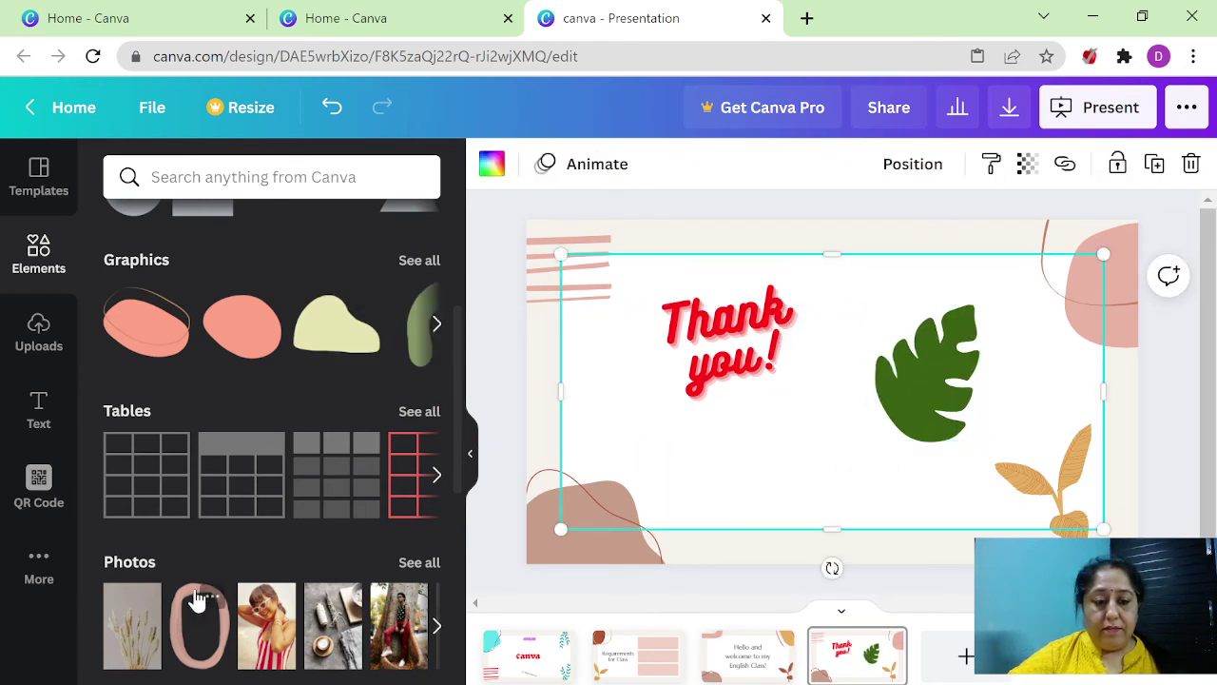
scroll(195, 594, down, 3)
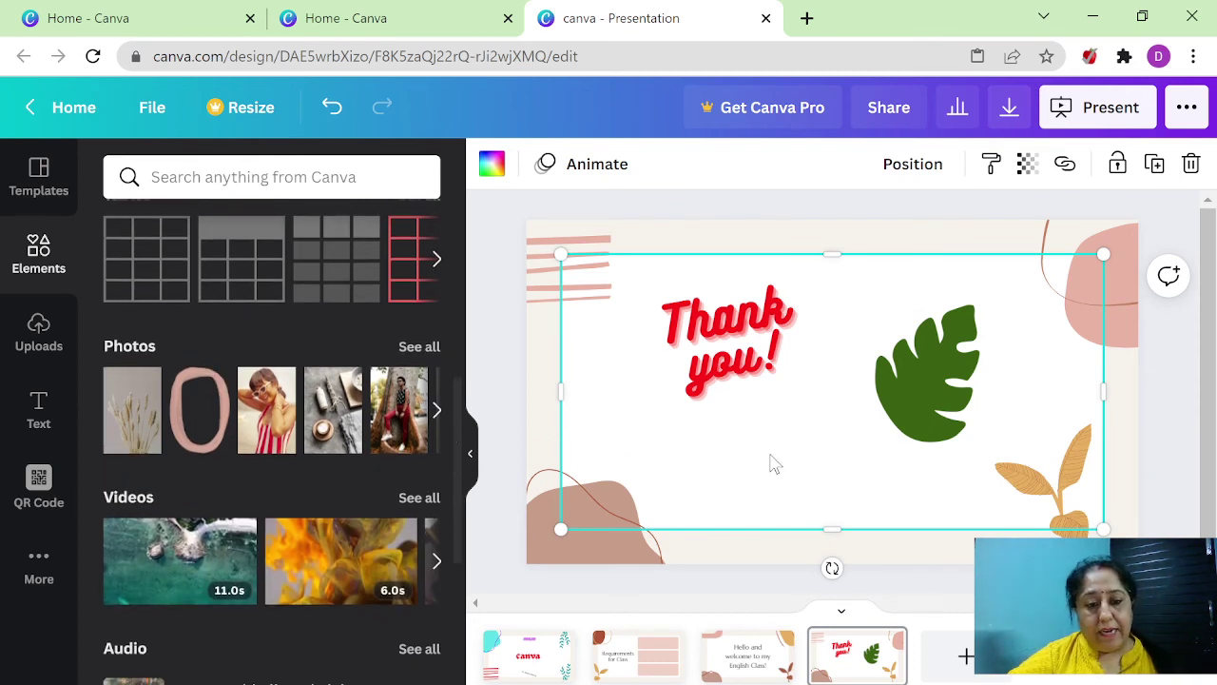
scroll(196, 603, down, 2)
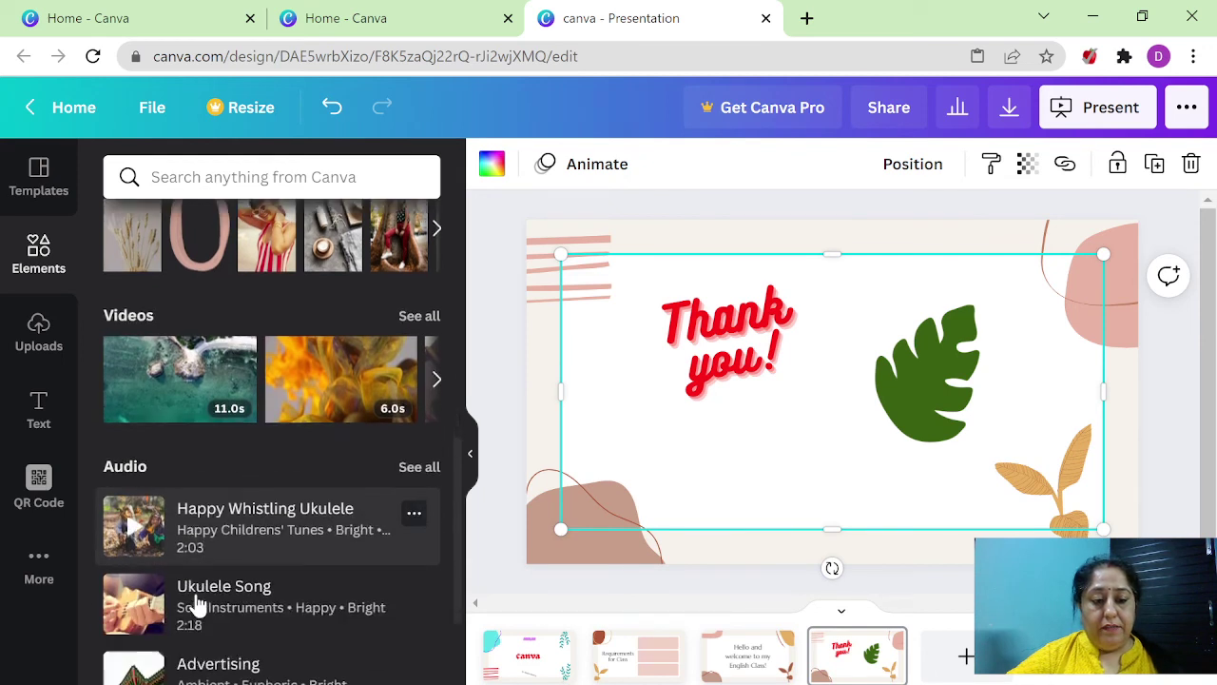
scroll(196, 602, down, 3)
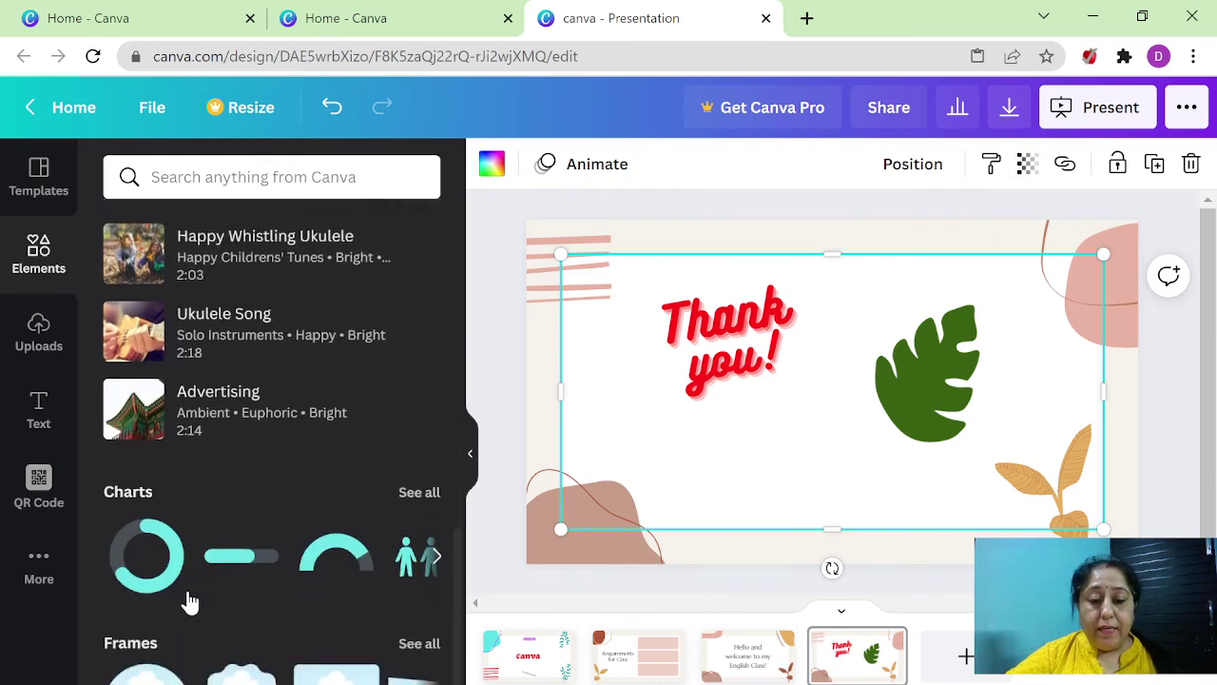
scroll(190, 603, down, 2)
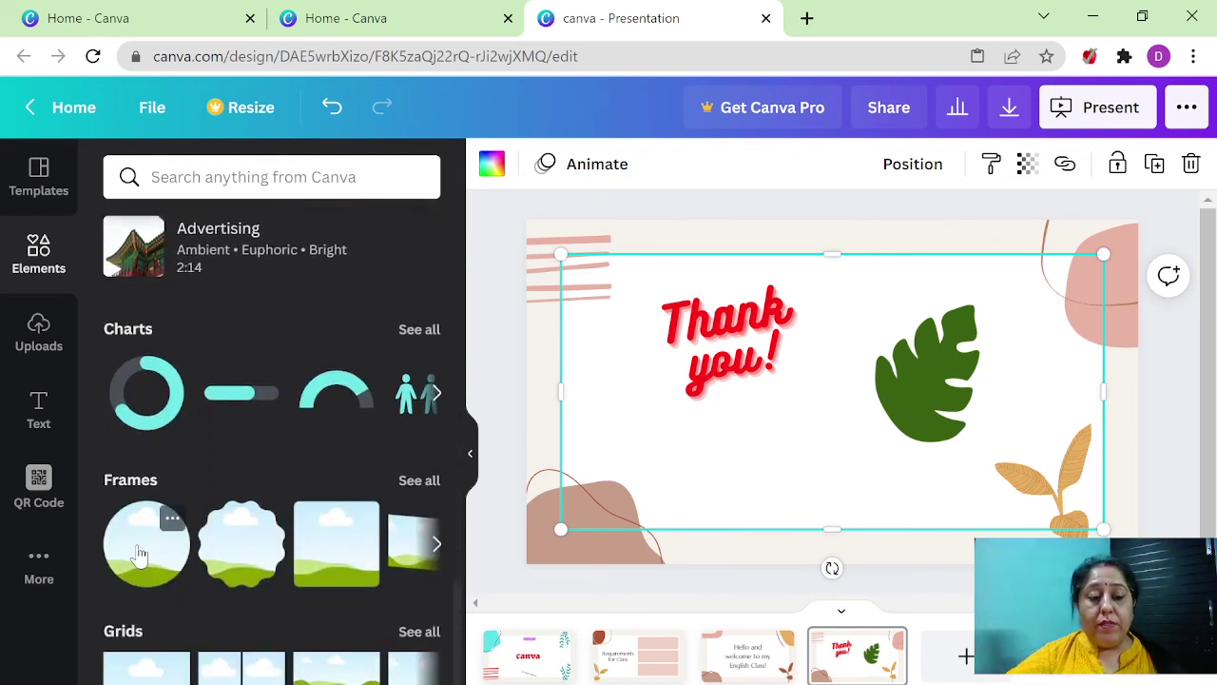
click(433, 393)
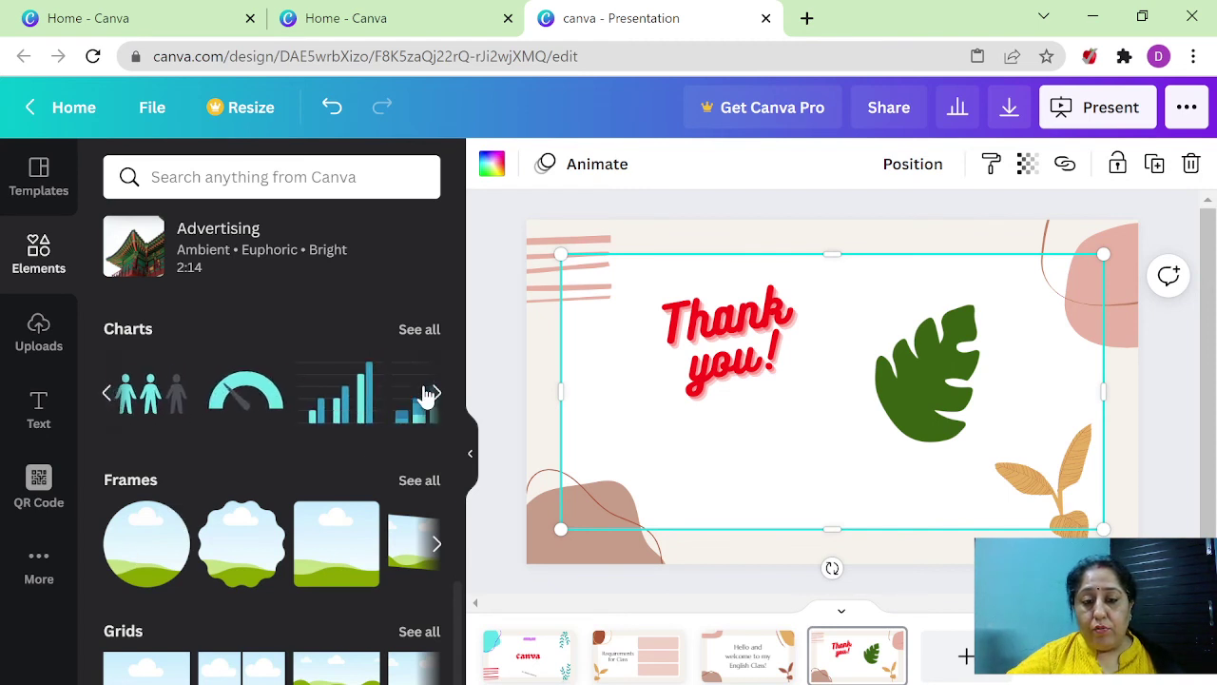
click(323, 400)
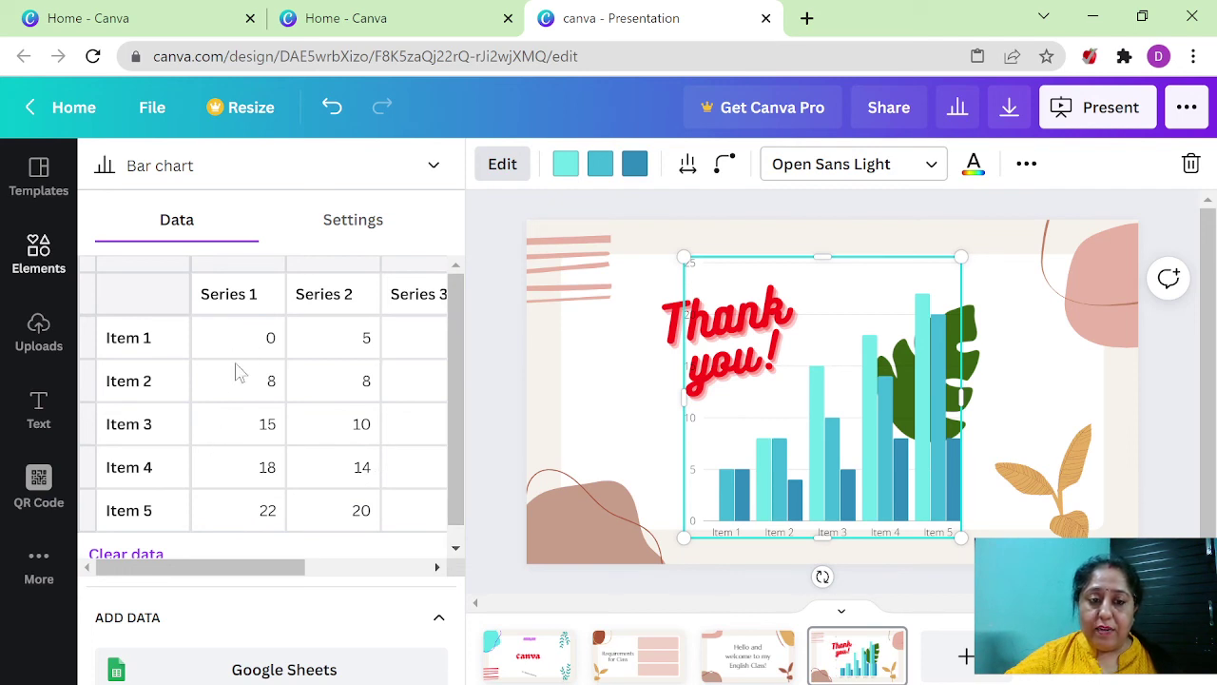
click(277, 383)
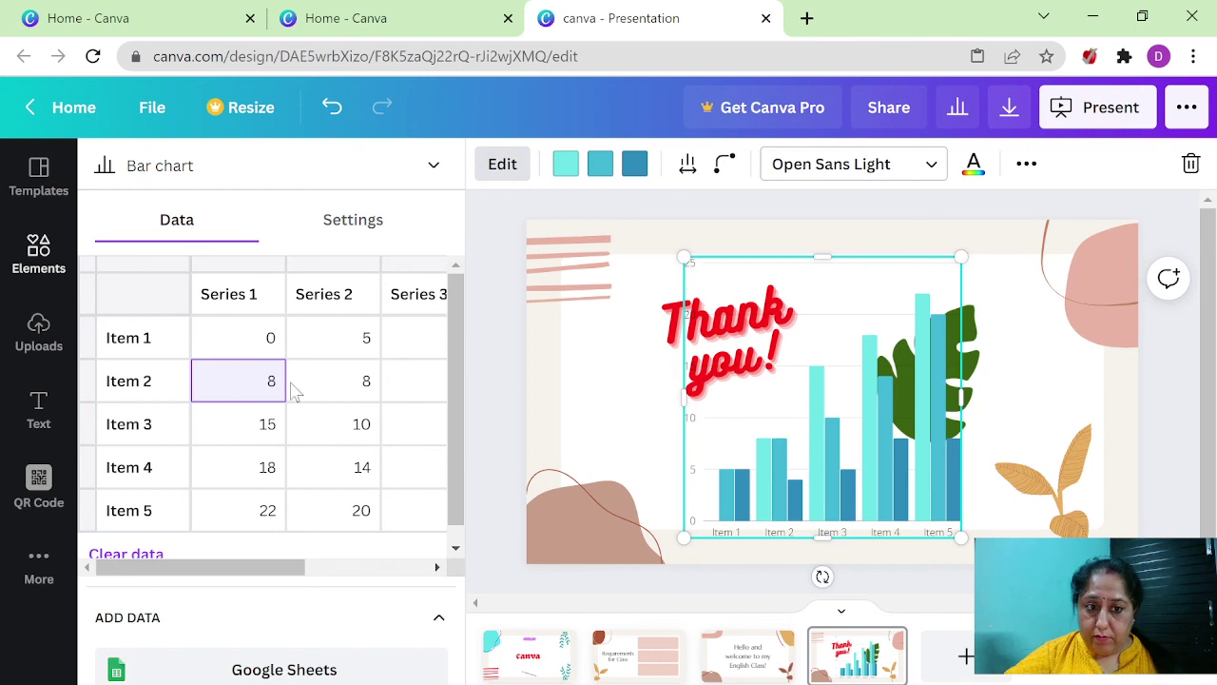
click(350, 481)
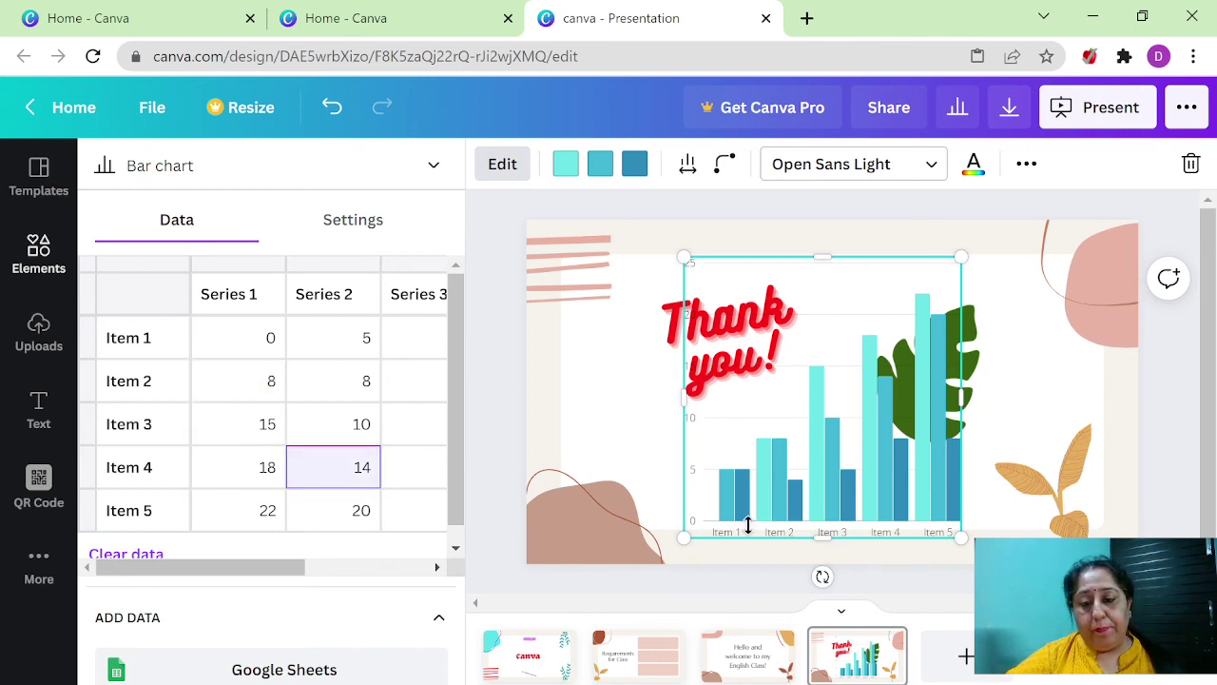
mouse_move(908, 631)
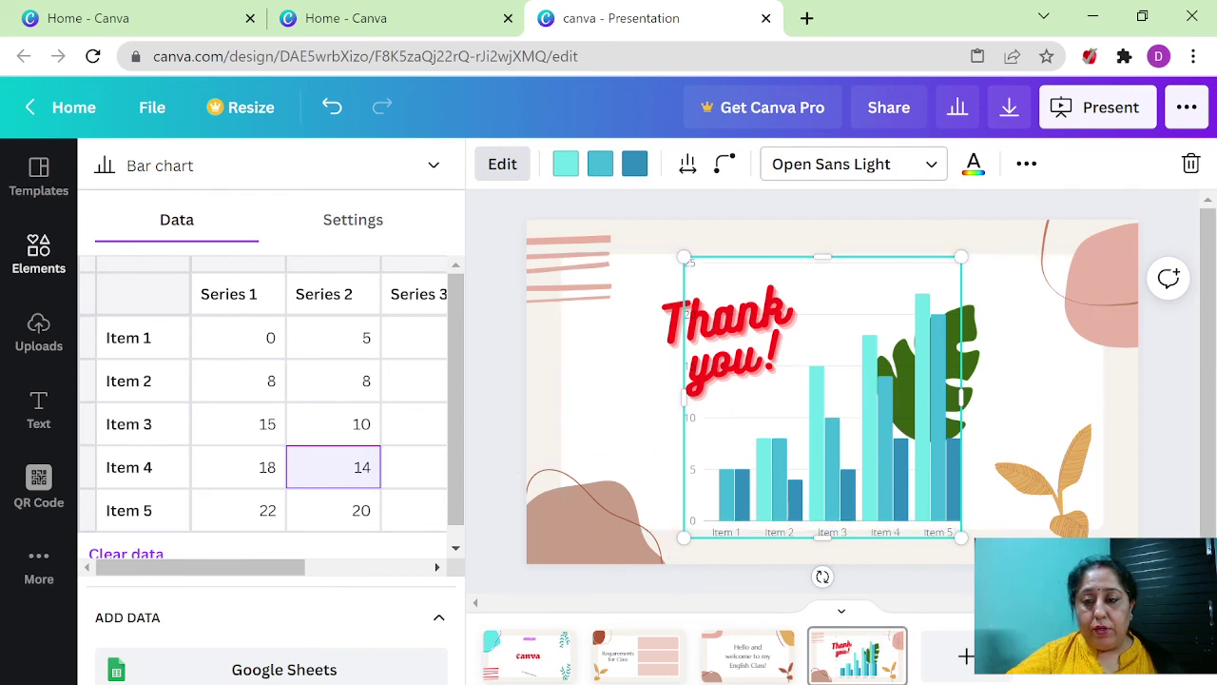
click(502, 164)
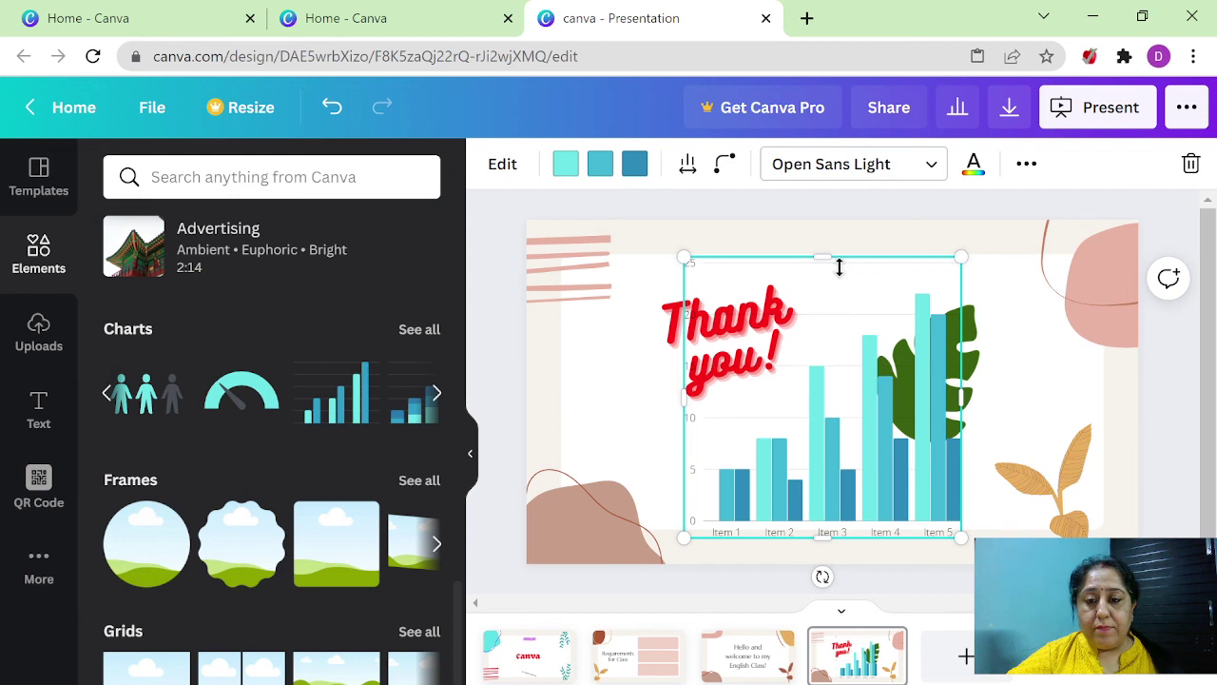
- Delete the bar chart from the closing slide and present the slideshow in Standard mode
key(Delete)
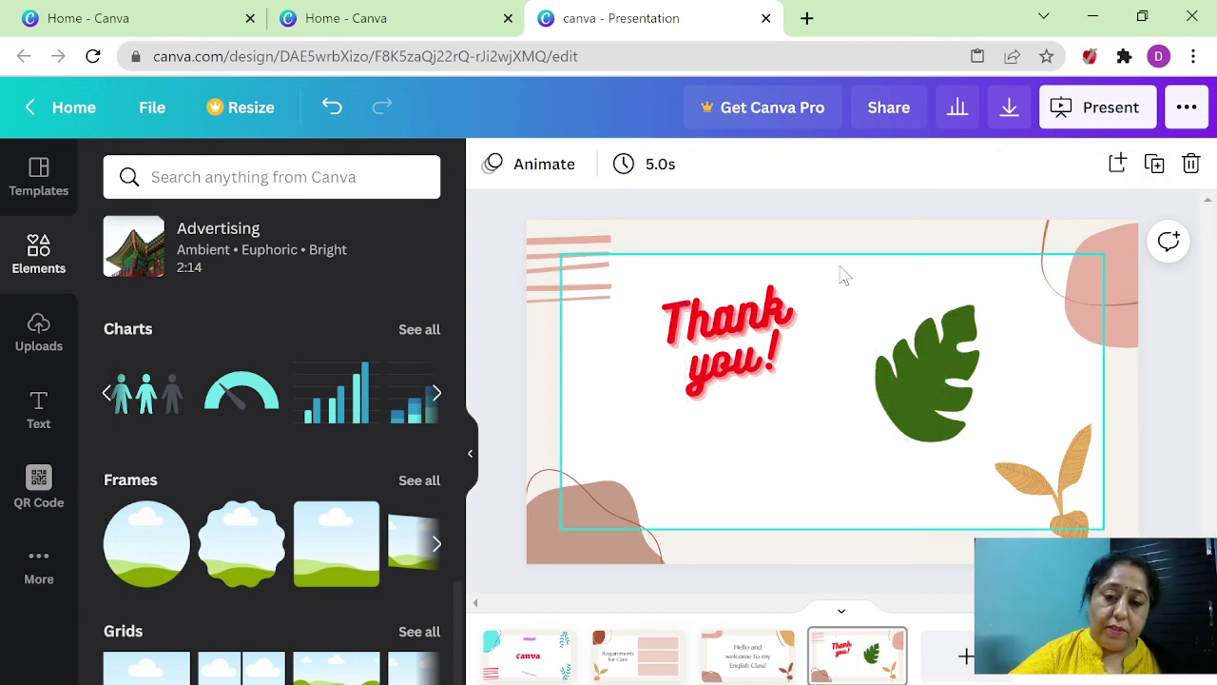
click(1091, 124)
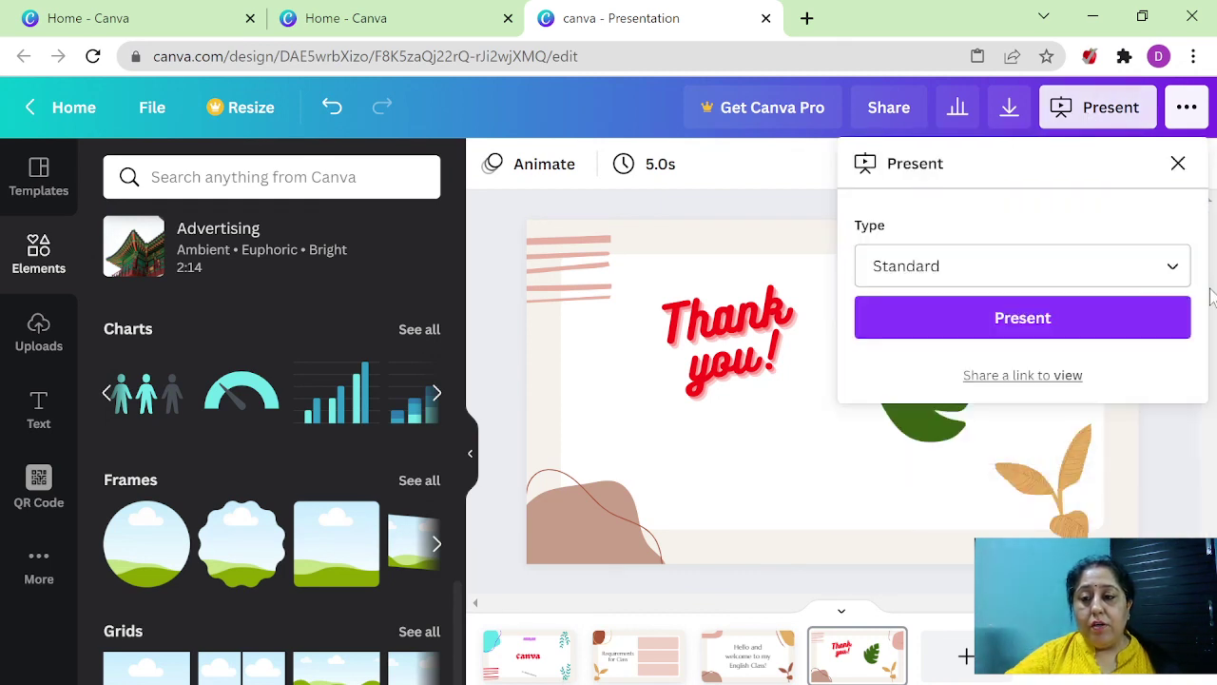
click(1177, 268)
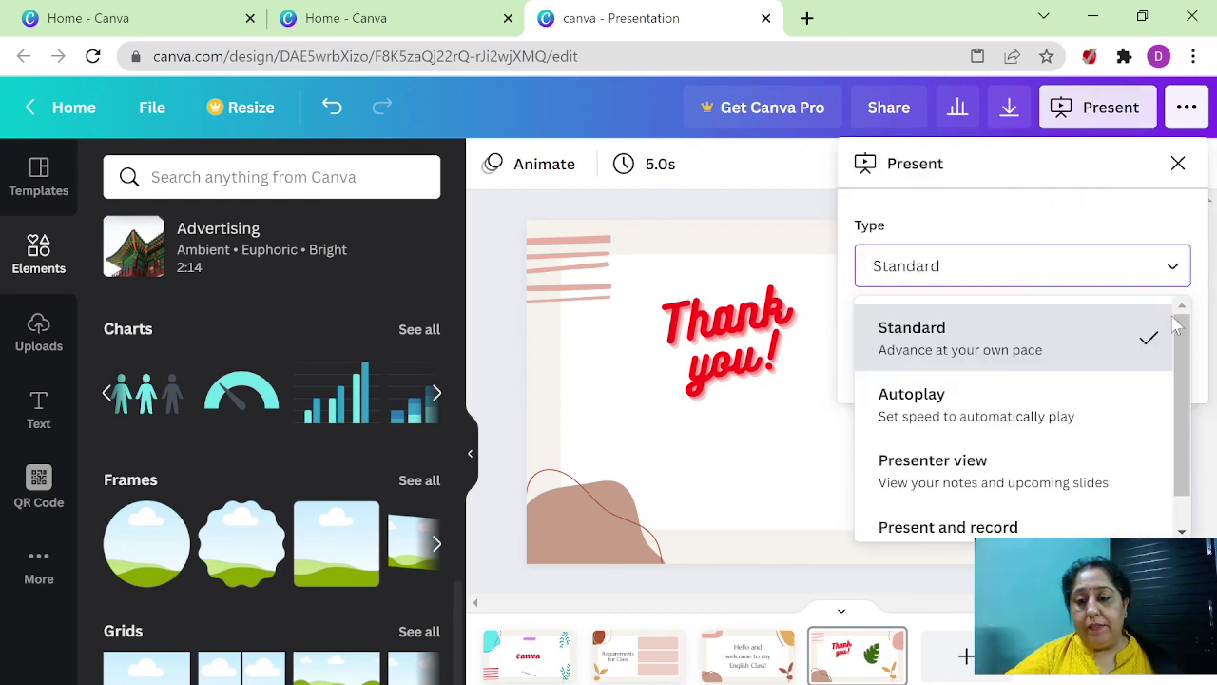
scroll(1122, 467, down, 1)
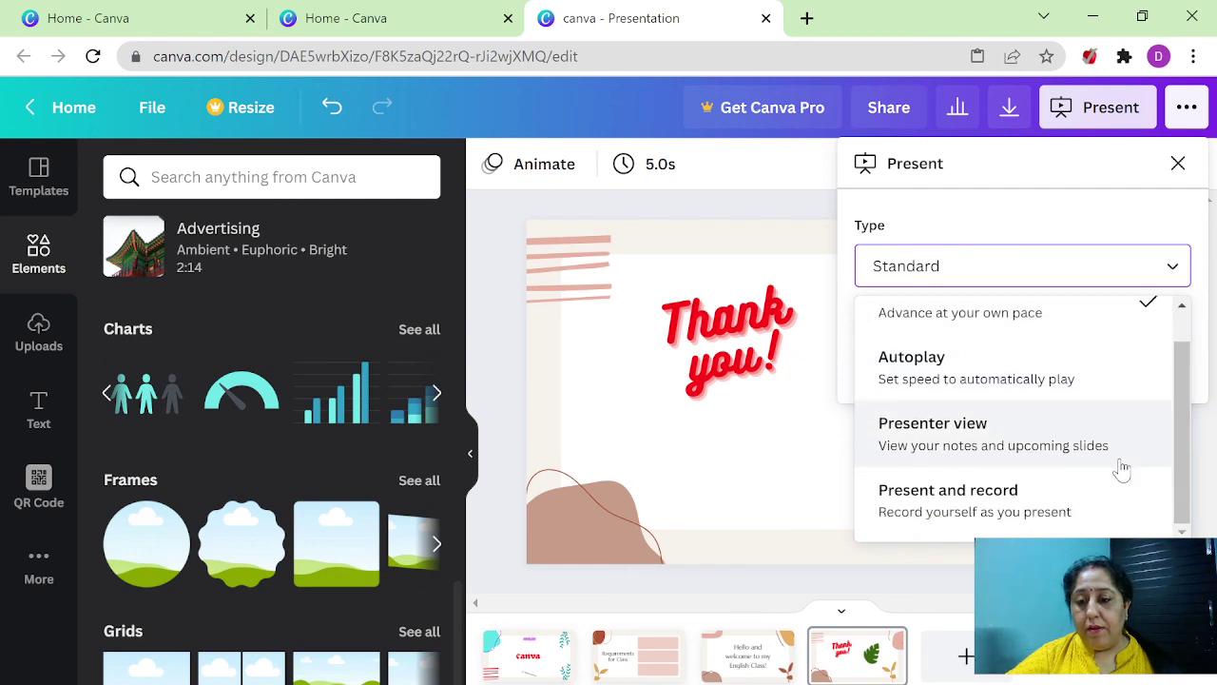
scroll(1116, 467, up, 1)
click(980, 338)
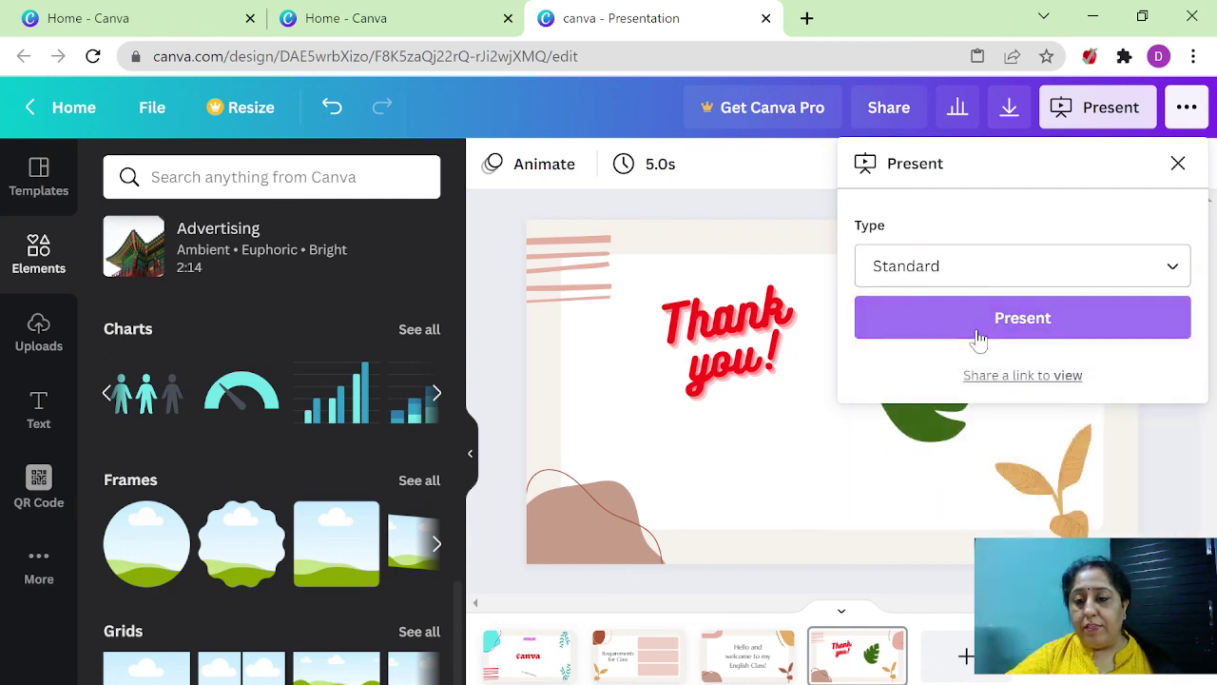